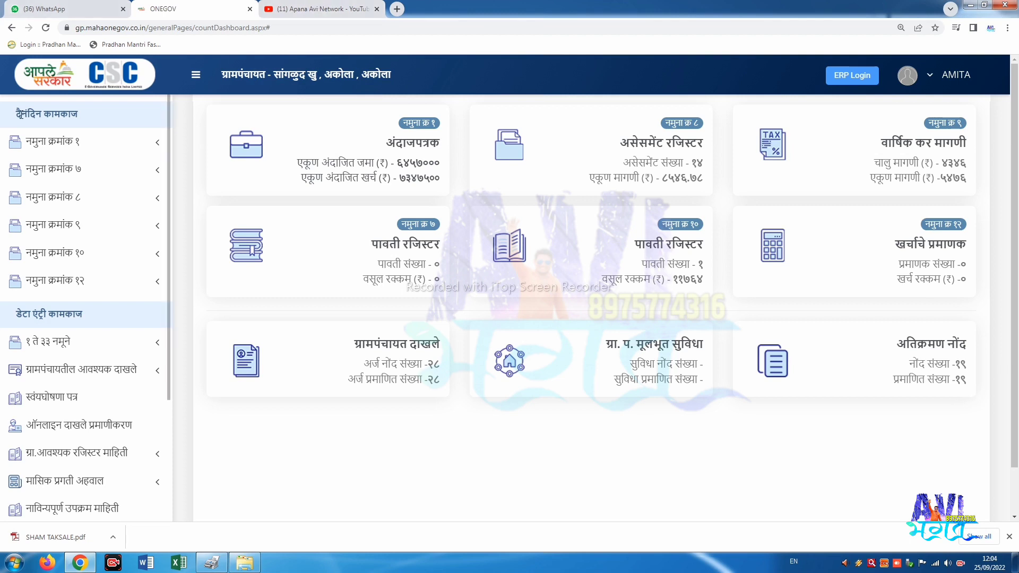
- Open the ward information (वार्ड माहिती) master under नमुना क्रमांक ८ to view the list of wards
{"action": "left_click", "coordinate": [120, 199]}
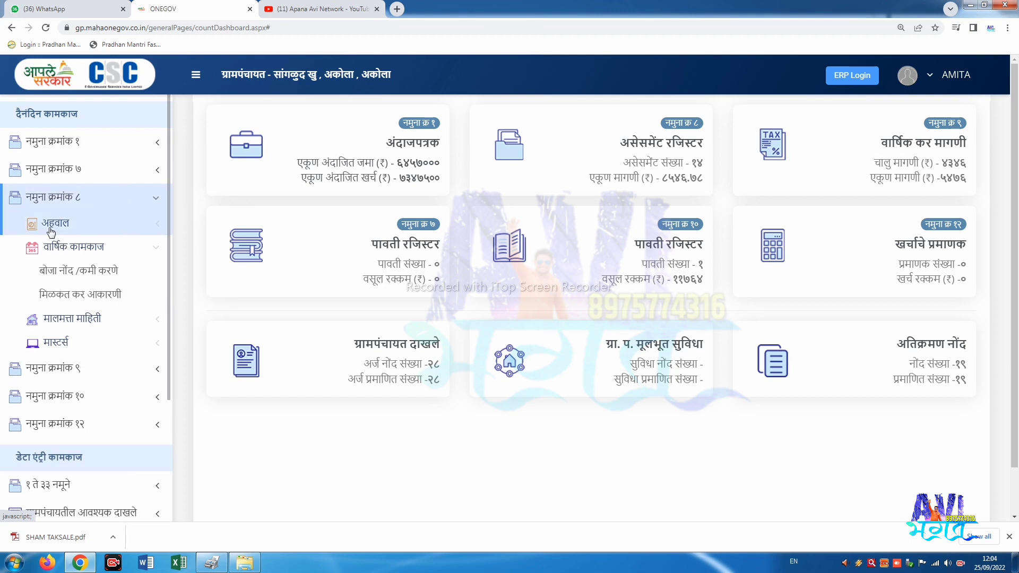
{"action": "left_click", "coordinate": [74, 247]}
{"action": "left_click", "coordinate": [59, 298]}
{"action": "scroll", "coordinate": [61, 254], "scroll_direction": "down", "scroll_amount": 3}
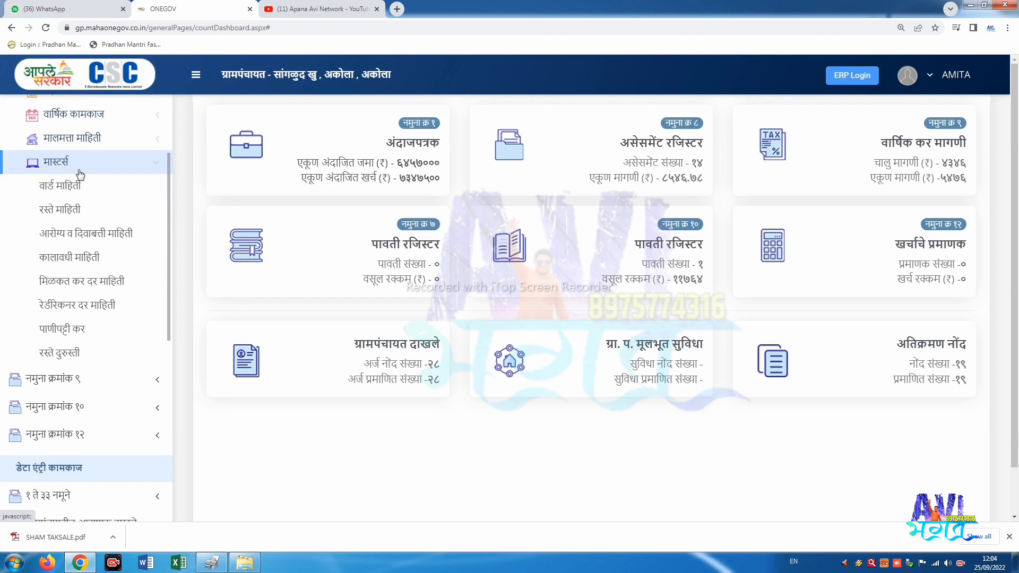
{"action": "left_click", "coordinate": [42, 190]}
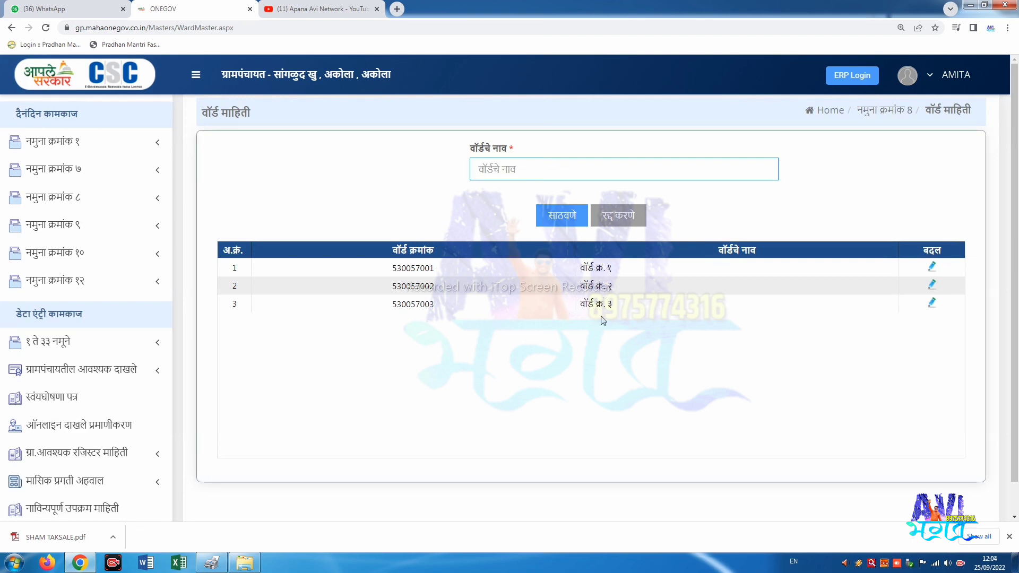
- Open the road information (रस्ते माहिती) master under नमुना क्रमांक ८ and look through the list of roads
{"action": "left_click", "coordinate": [69, 199]}
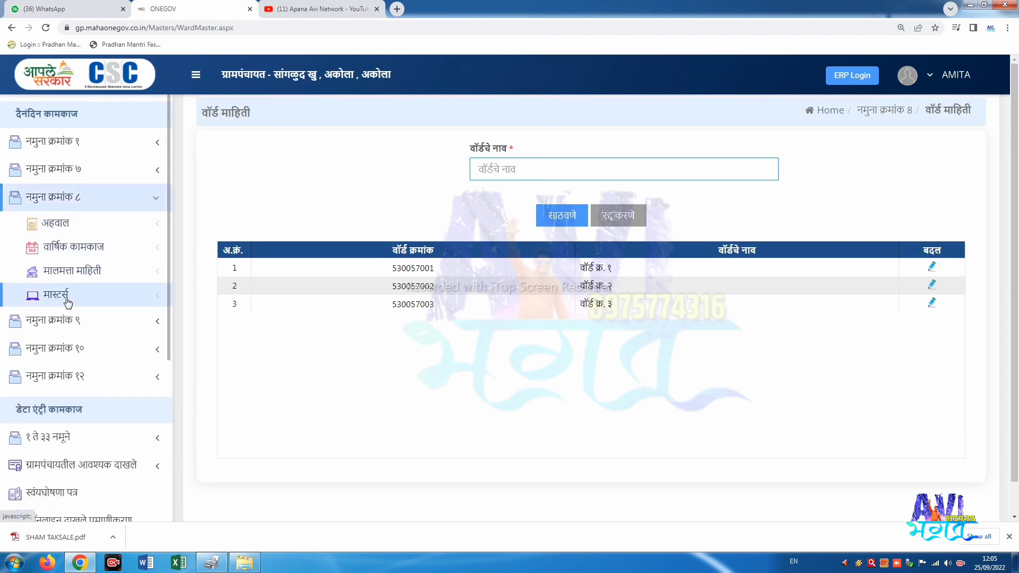
{"action": "left_click", "coordinate": [69, 295]}
{"action": "left_click", "coordinate": [79, 346]}
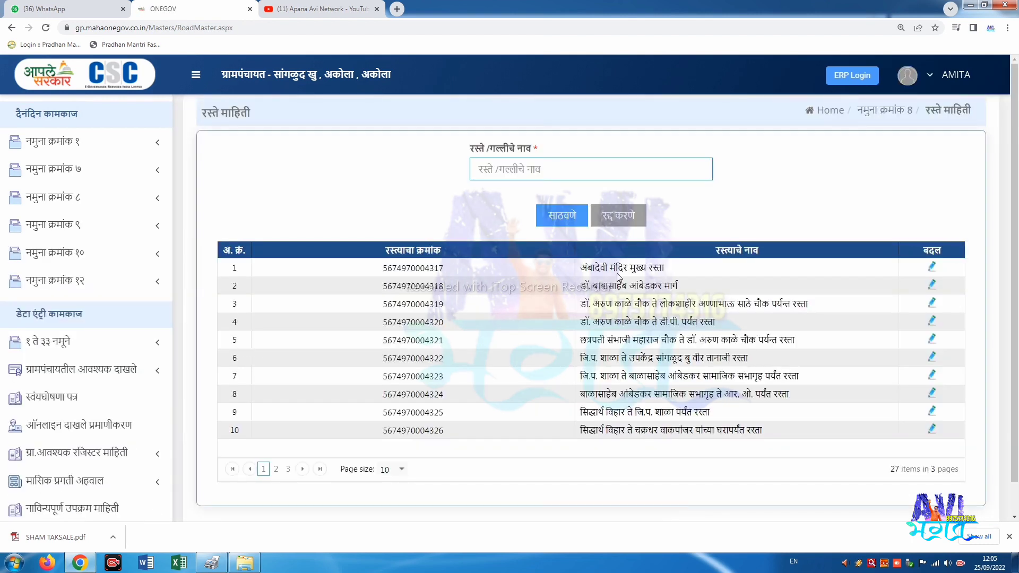
{"action": "scroll", "coordinate": [589, 273], "scroll_direction": "down", "scroll_amount": 1}
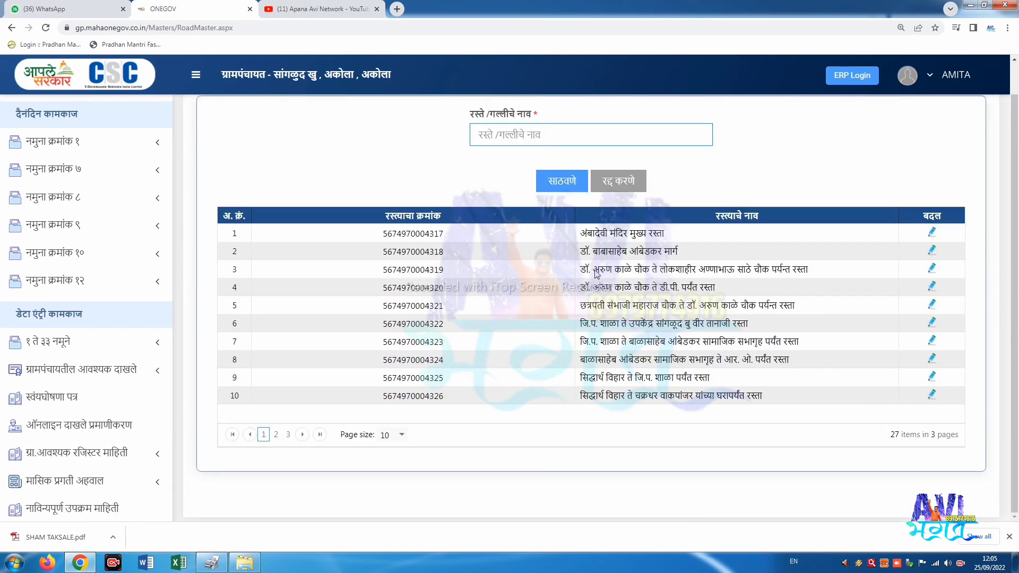
- Highlight the first road's name in the list and fill the road name field with "भवानी चौक ते जुनी डी.पी. पर्यंत रस्ता"
{"action": "left_click_drag", "start_coordinate": [578, 240], "coordinate": [671, 237]}
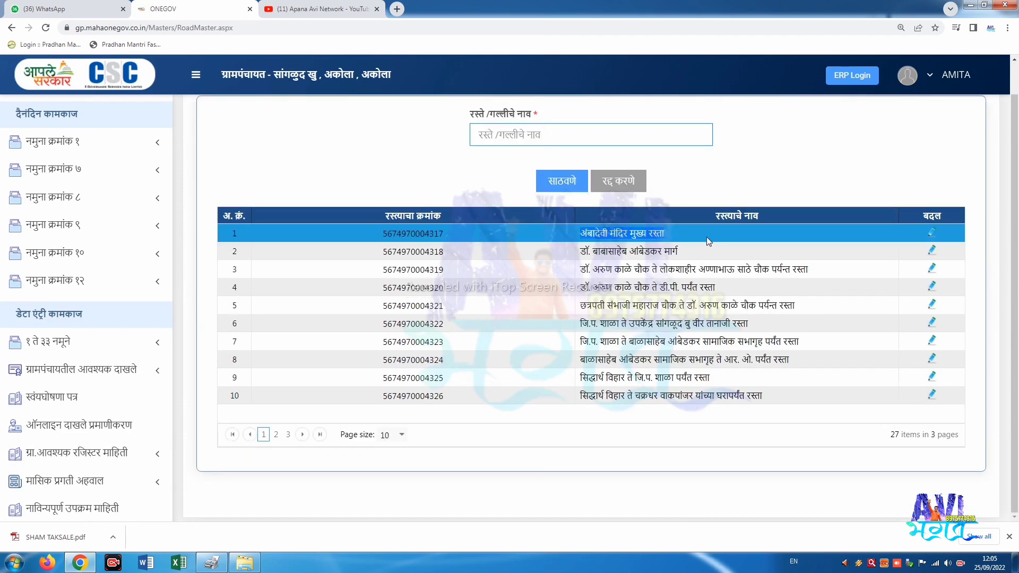
{"action": "scroll", "coordinate": [556, 164], "scroll_direction": "up", "scroll_amount": 1}
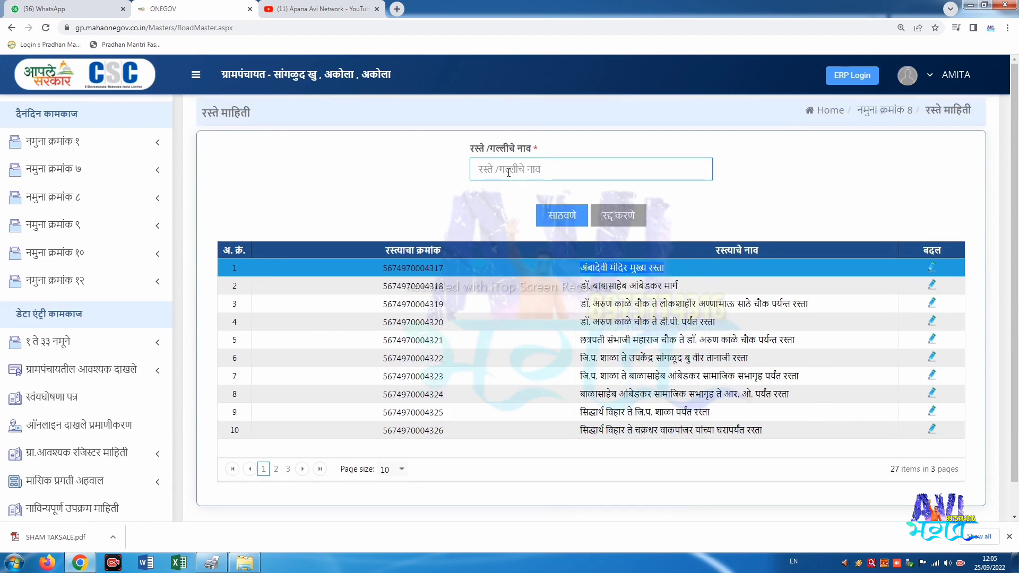
{"action": "left_click", "coordinate": [511, 171]}
{"action": "left_click", "coordinate": [546, 201]}
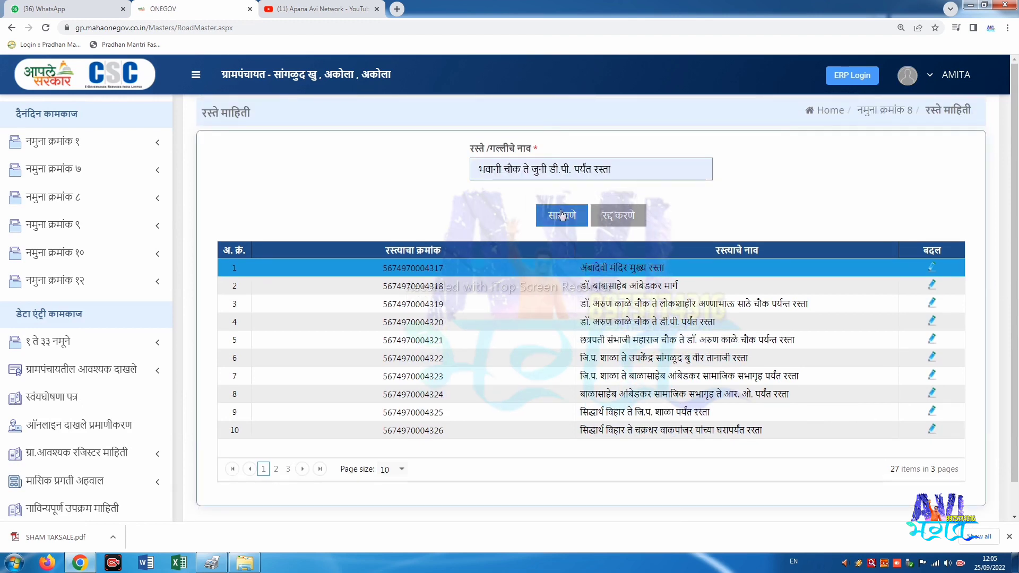
- Open the health and street-light tax (आरोग्य व दिवाबत्ती माहिती) master and look over its form and rate list
{"action": "left_click", "coordinate": [67, 200]}
{"action": "left_click", "coordinate": [74, 302]}
{"action": "left_click", "coordinate": [73, 366]}
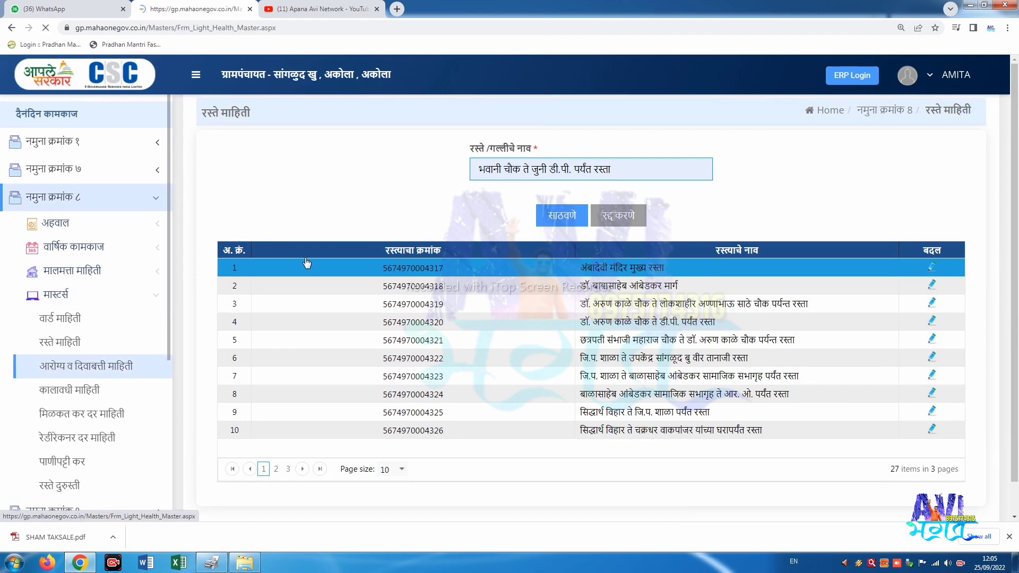
{"action": "scroll", "coordinate": [308, 263], "scroll_direction": "down", "scroll_amount": 1}
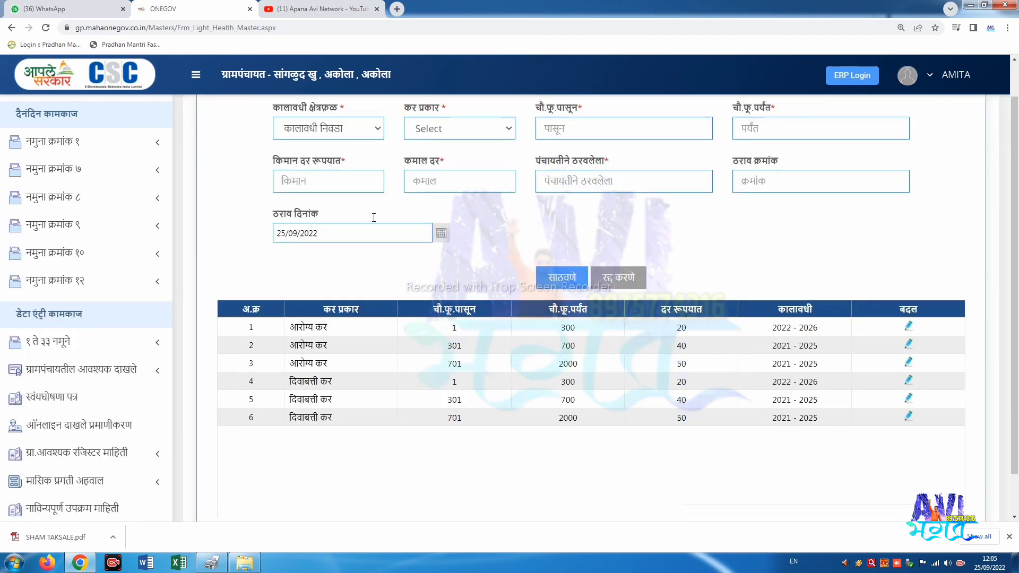
{"action": "scroll", "coordinate": [657, 352], "scroll_direction": "up", "scroll_amount": 1}
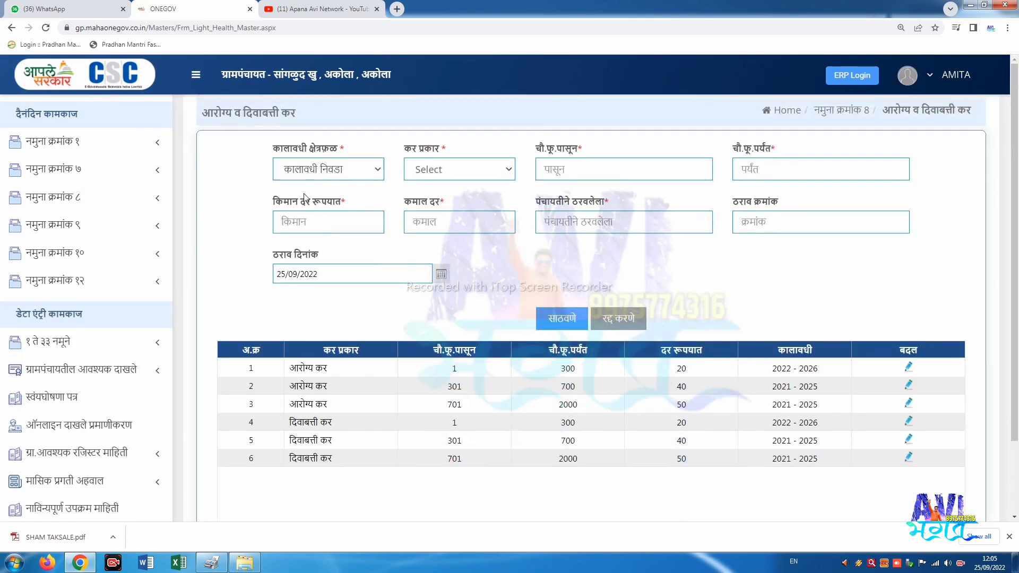
- In the health and street-light tax form, choose the period 2022 - 2026 and the tax type आरोग्य कर
{"action": "left_click_drag", "start_coordinate": [280, 154], "coordinate": [350, 178]}
{"action": "left_click", "coordinate": [351, 178]}
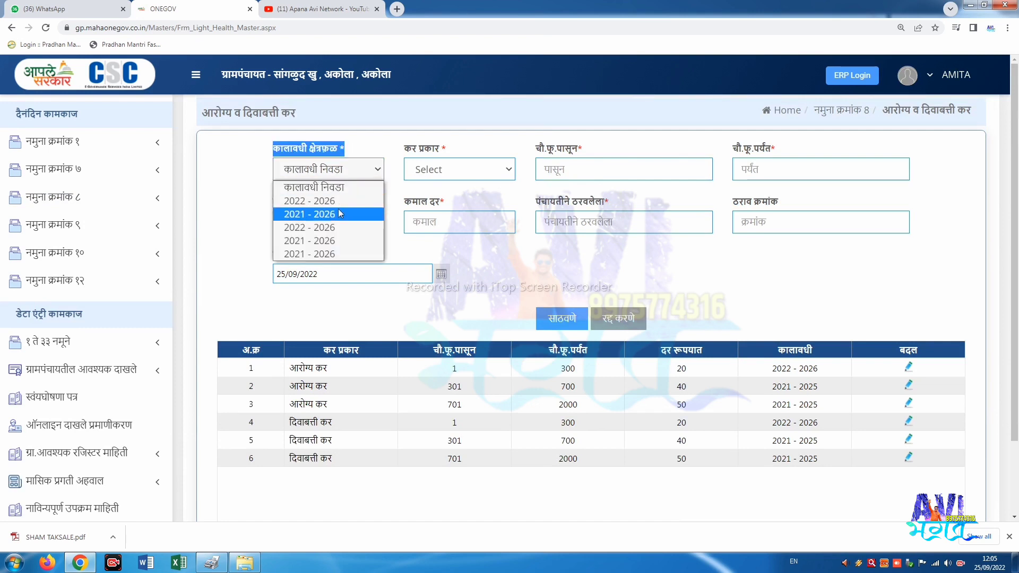
{"action": "left_click", "coordinate": [341, 202]}
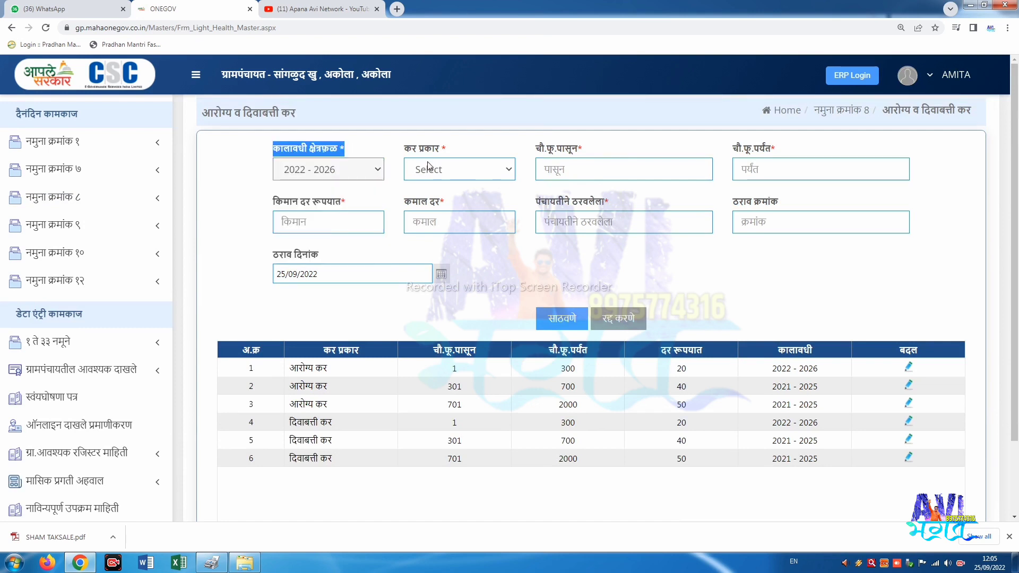
{"action": "left_click", "coordinate": [445, 173]}
{"action": "left_click", "coordinate": [441, 202]}
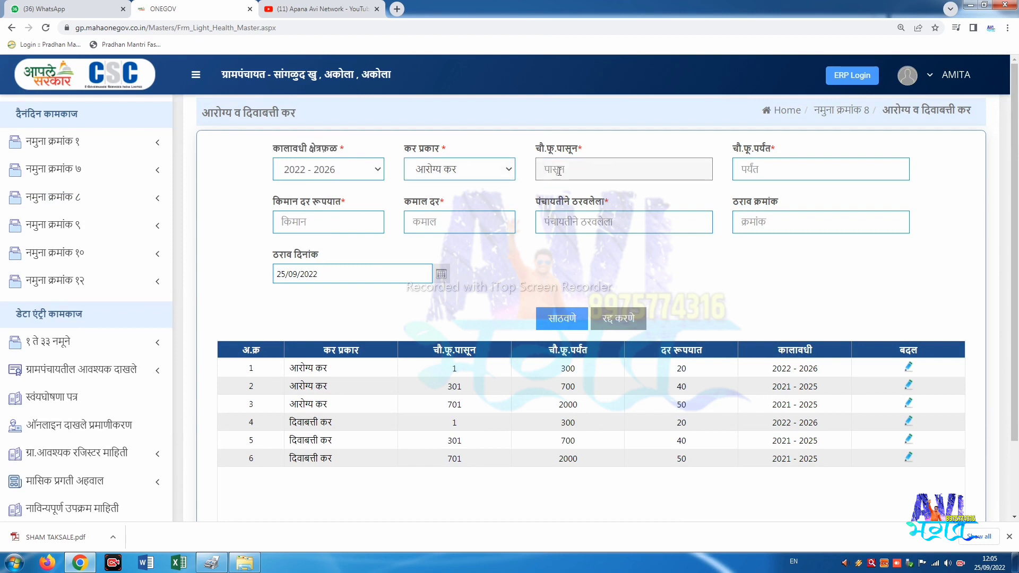
{"action": "type", "text": "1"}
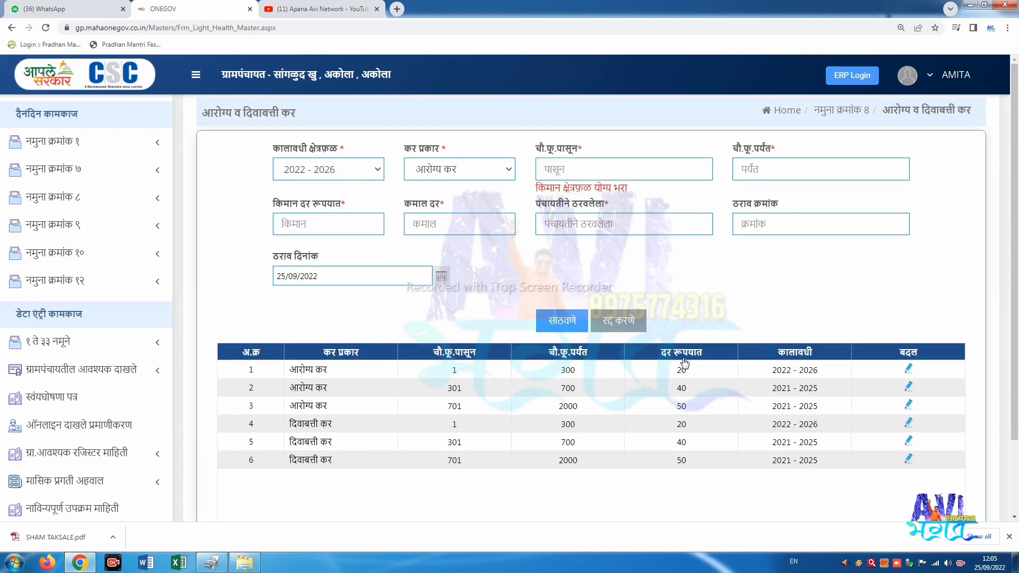
- Open the period information (कालावधी माहिती) master and view the available period reasons
{"action": "left_click", "coordinate": [80, 197]}
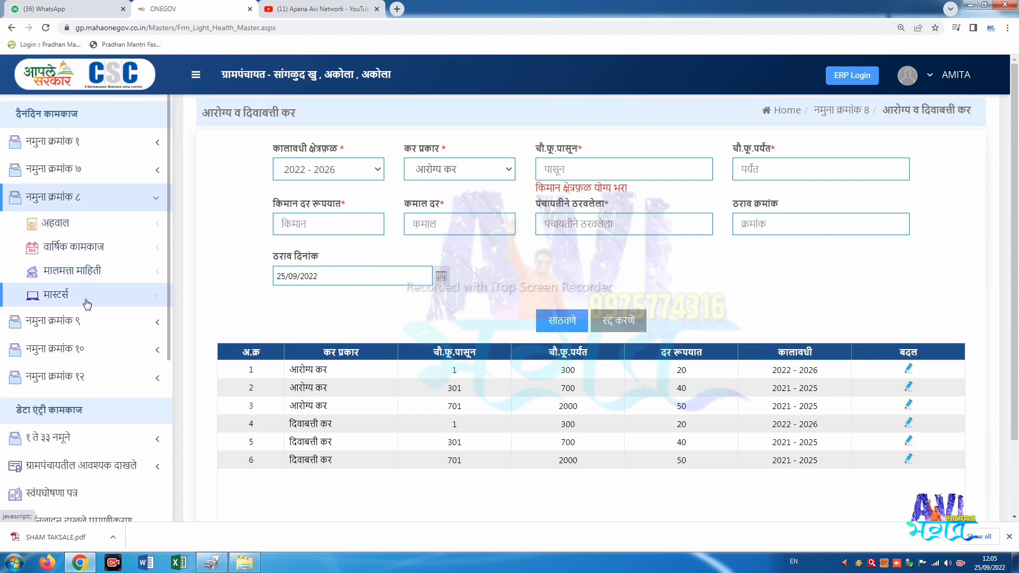
{"action": "left_click", "coordinate": [56, 295]}
{"action": "left_click", "coordinate": [78, 391]}
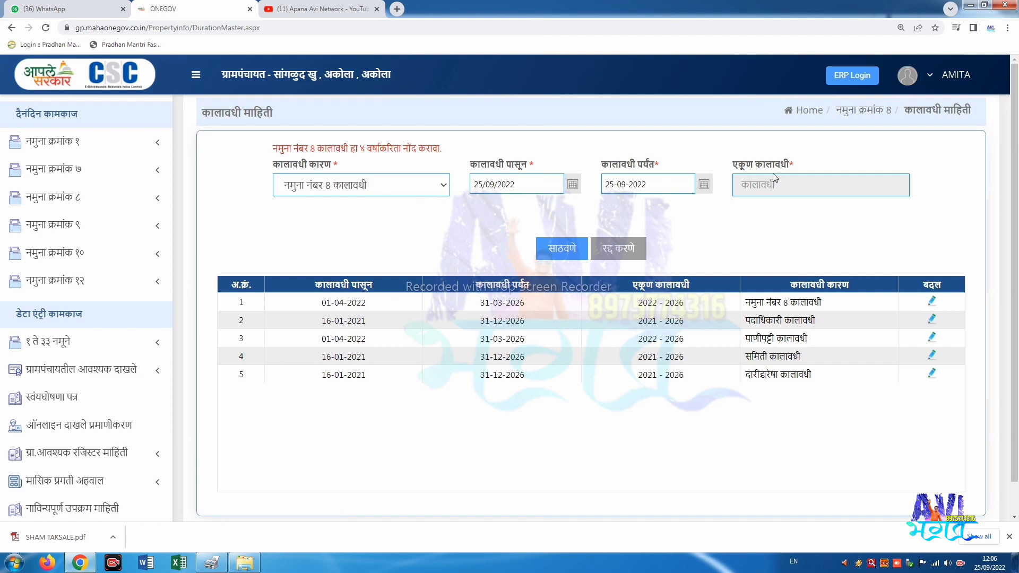
{"action": "left_click", "coordinate": [360, 185]}
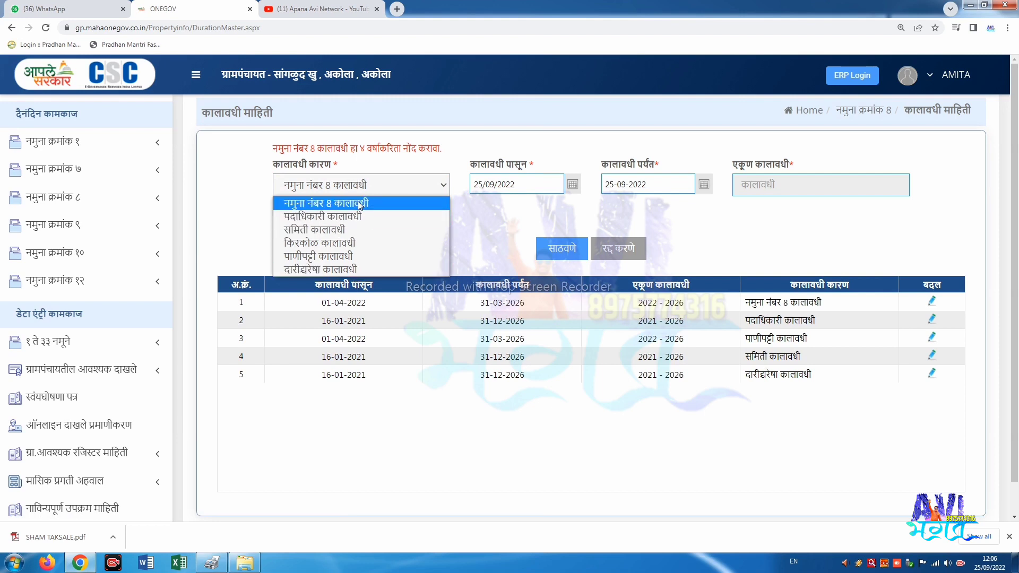
{"action": "left_click", "coordinate": [229, 253]}
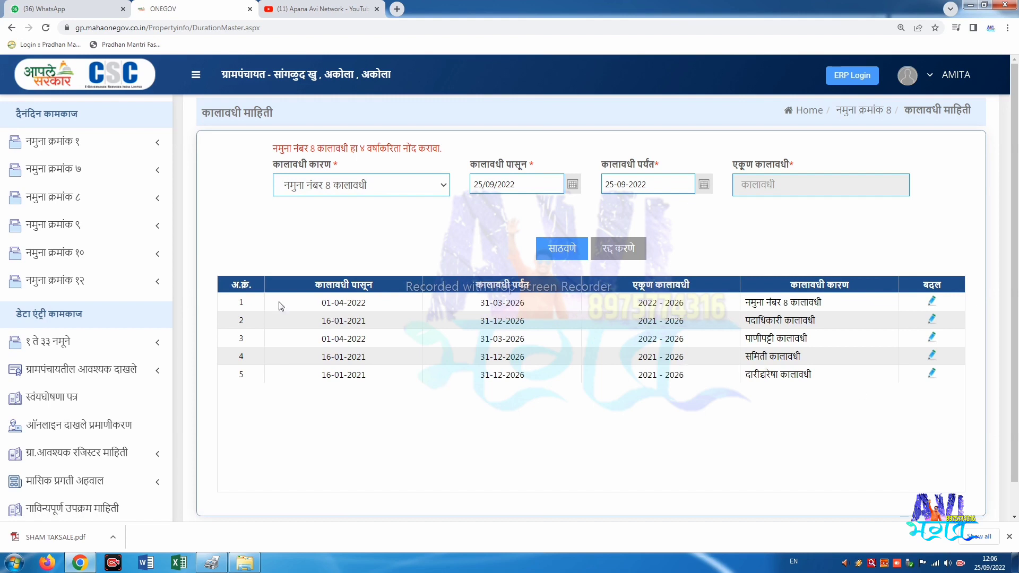
- Open the property tax rate (मिळकत कर दर माहिती) master and examine its form fields and the rates table by property type
{"action": "left_click", "coordinate": [97, 202]}
{"action": "left_click", "coordinate": [91, 297]}
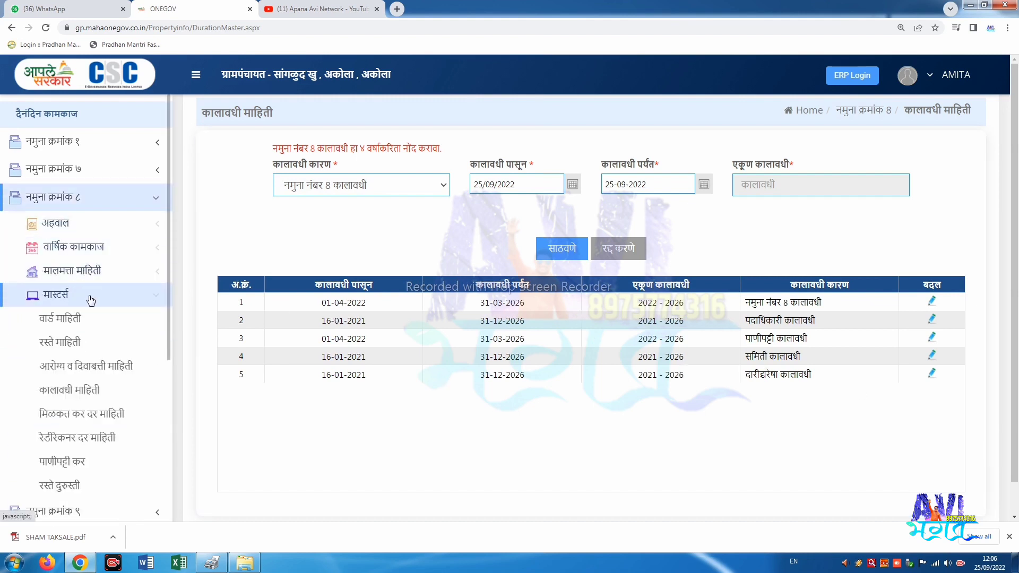
{"action": "left_click", "coordinate": [99, 417]}
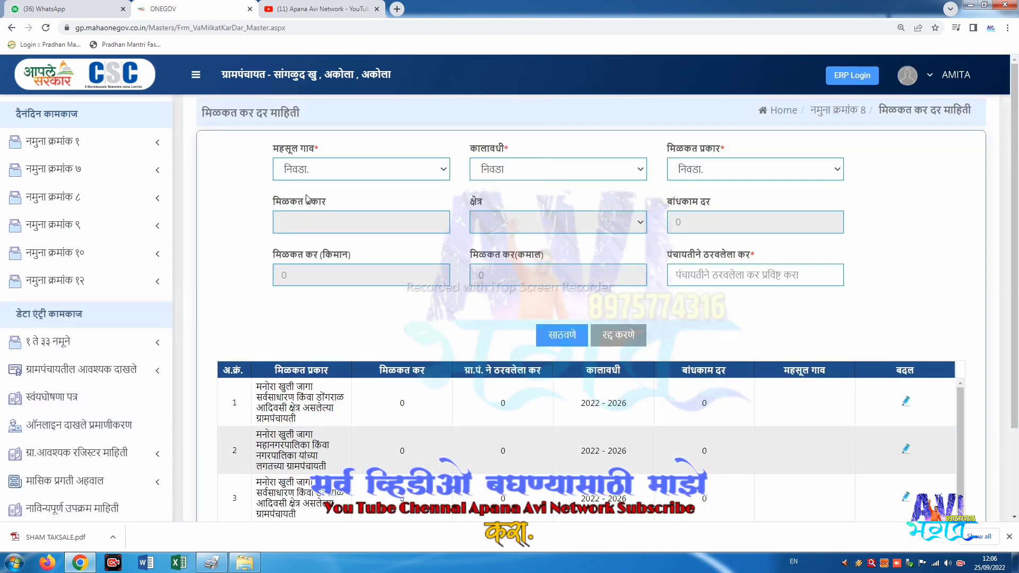
{"action": "scroll", "coordinate": [403, 359], "scroll_direction": "down", "scroll_amount": 4}
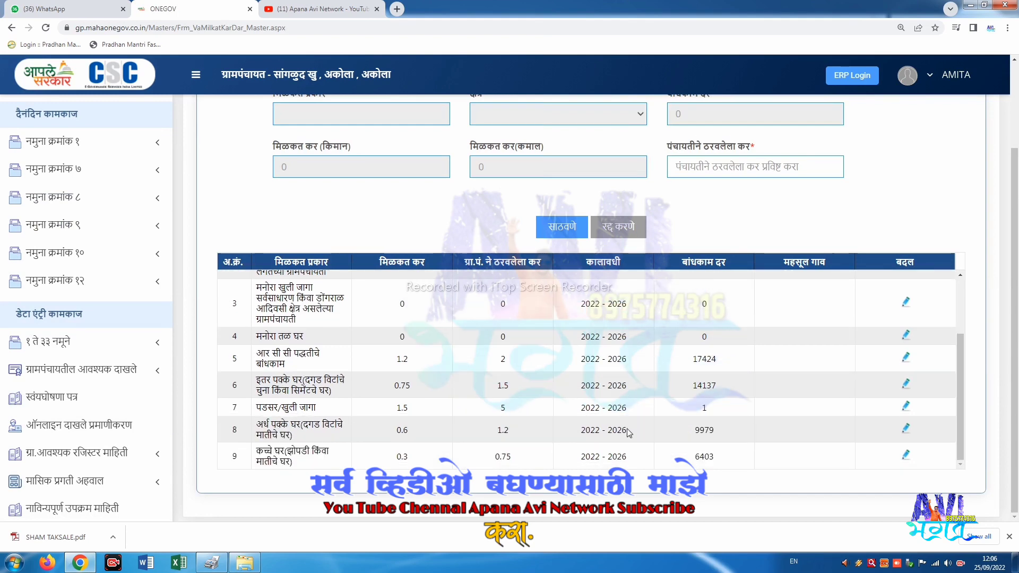
{"action": "scroll", "coordinate": [409, 298], "scroll_direction": "up", "scroll_amount": 4}
{"action": "scroll", "coordinate": [409, 287], "scroll_direction": "up", "scroll_amount": 2}
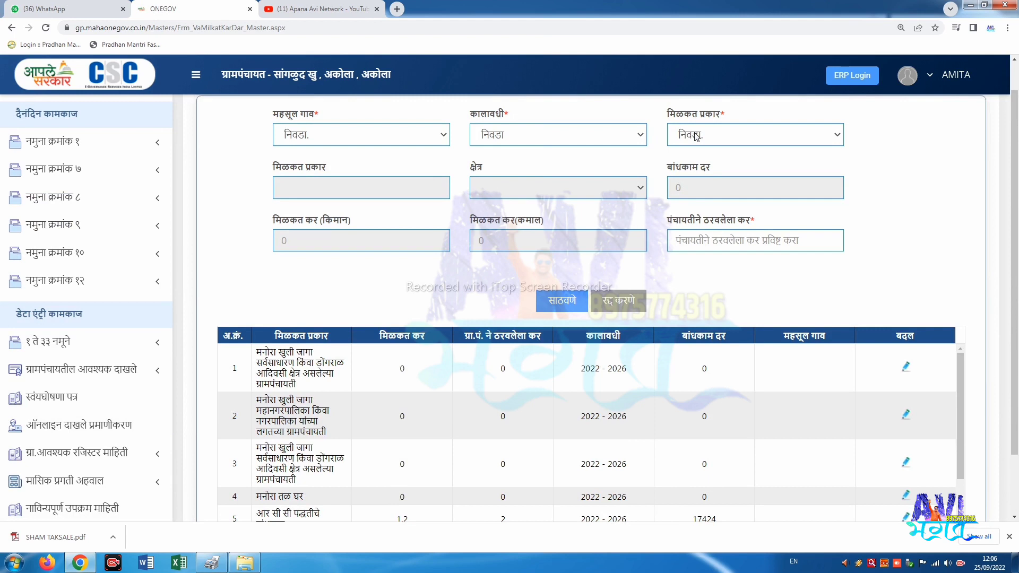
{"action": "scroll", "coordinate": [332, 236], "scroll_direction": "up", "scroll_amount": 1}
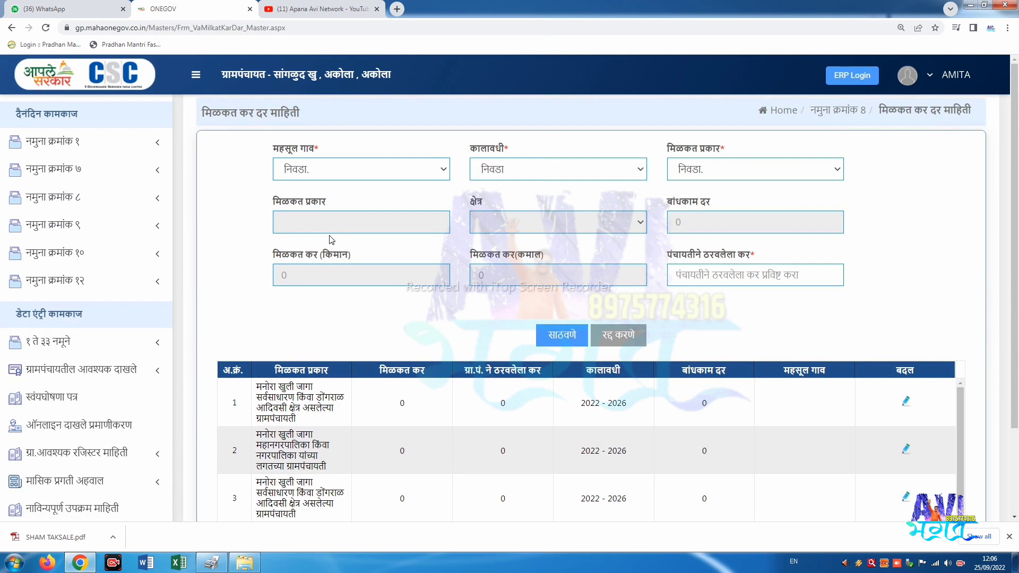
{"action": "scroll", "coordinate": [331, 239], "scroll_direction": "down", "scroll_amount": 2}
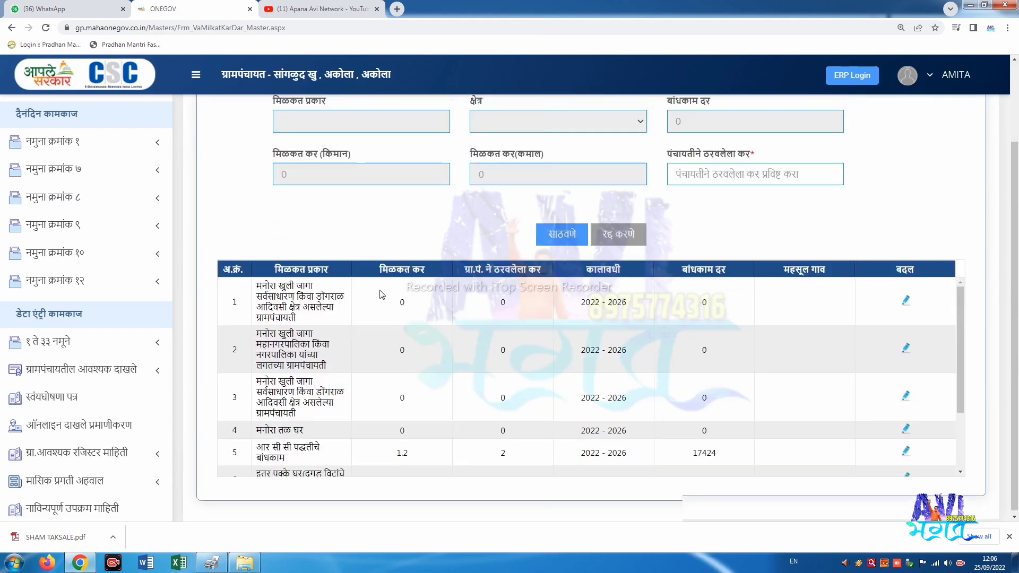
{"action": "scroll", "coordinate": [423, 370], "scroll_direction": "down", "scroll_amount": 2}
{"action": "scroll", "coordinate": [423, 371], "scroll_direction": "up", "scroll_amount": 2}
{"action": "scroll", "coordinate": [424, 371], "scroll_direction": "up", "scroll_amount": 2}
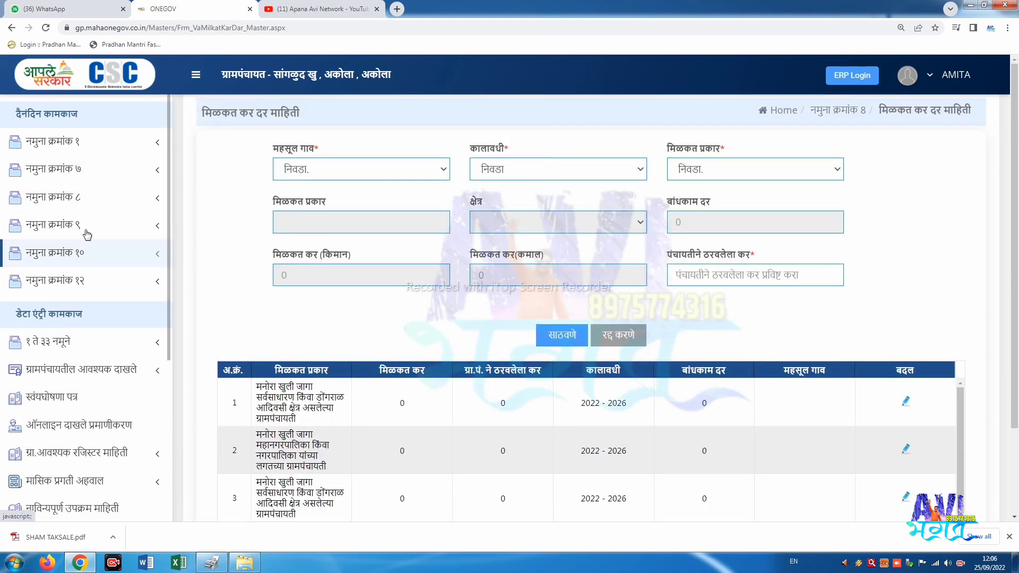
- Open the ready reckoner rate (रेडीरेकनर दर माहिती) master under नमुना क्रमांक ८
{"action": "left_click", "coordinate": [79, 197]}
{"action": "left_click", "coordinate": [65, 304]}
{"action": "scroll", "coordinate": [96, 305], "scroll_direction": "down", "scroll_amount": 1}
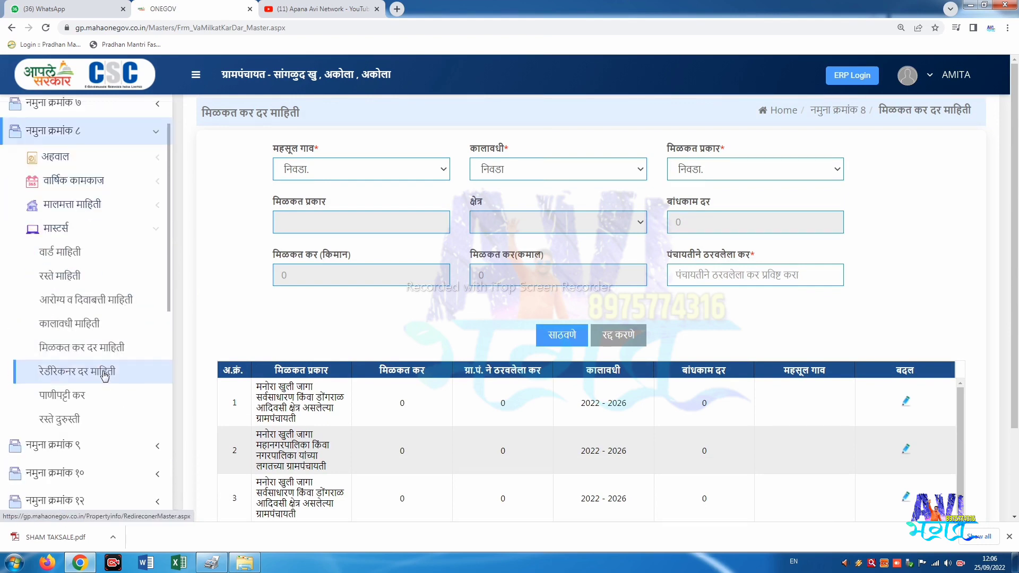
{"action": "left_click", "coordinate": [93, 370]}
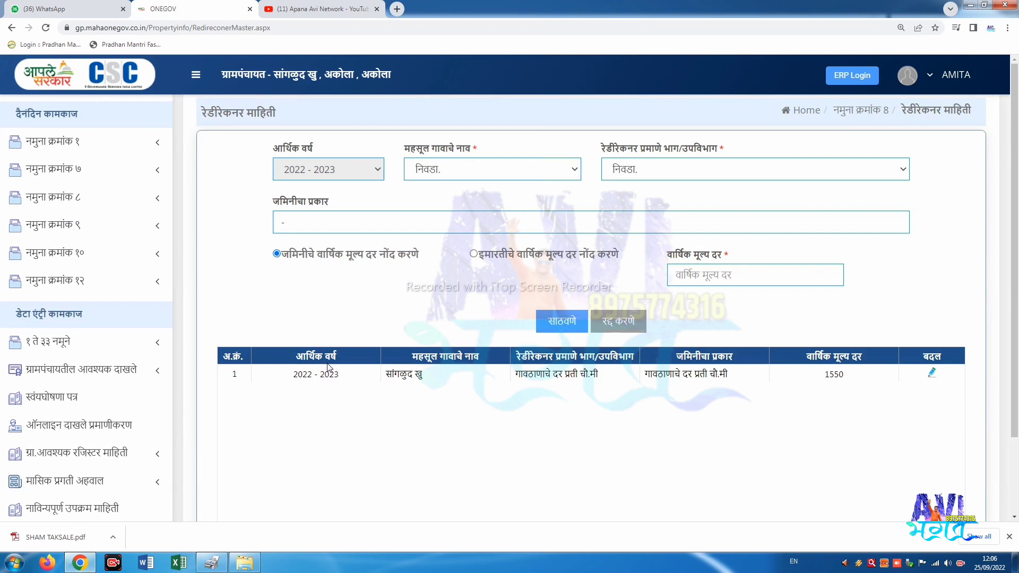
- Select सांगळुद खु as the revenue village and view the ready reckoner division and subdivision options
{"action": "left_click", "coordinate": [482, 169]}
{"action": "left_click", "coordinate": [531, 198]}
{"action": "left_click", "coordinate": [645, 169]}
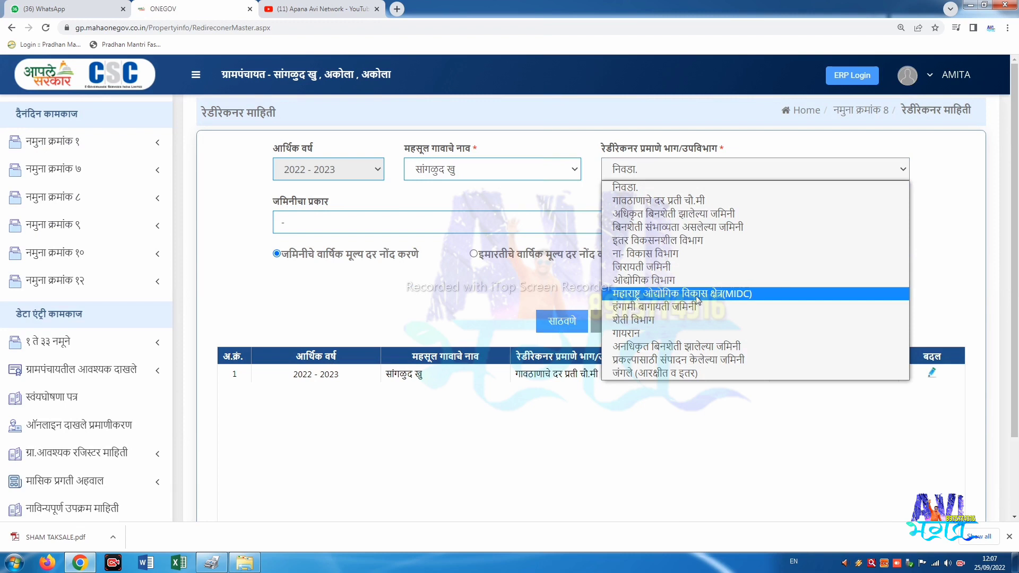
{"action": "left_click", "coordinate": [659, 176]}
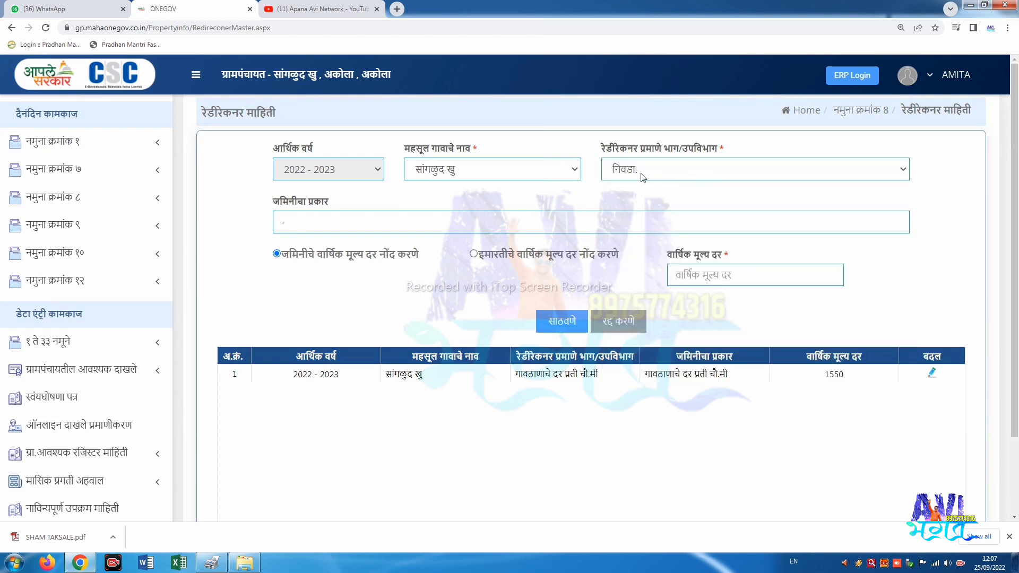
{"action": "left_click", "coordinate": [641, 173]}
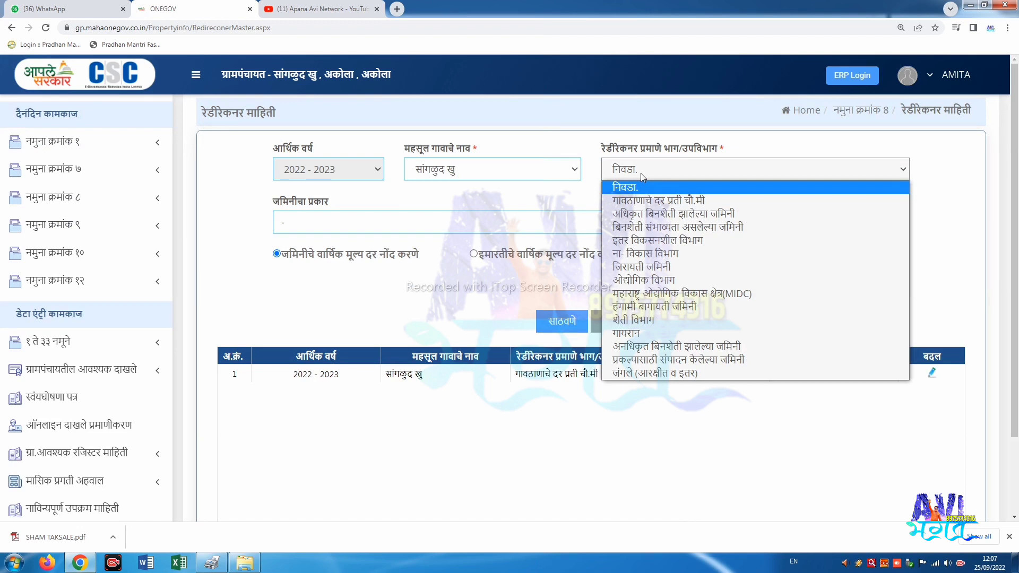
{"action": "left_click", "coordinate": [642, 173]}
- Open the water tax (पाणीपट्टी कर) master under नमुना क्रमांक ८ and view its rate form and list
{"action": "left_click", "coordinate": [80, 197]}
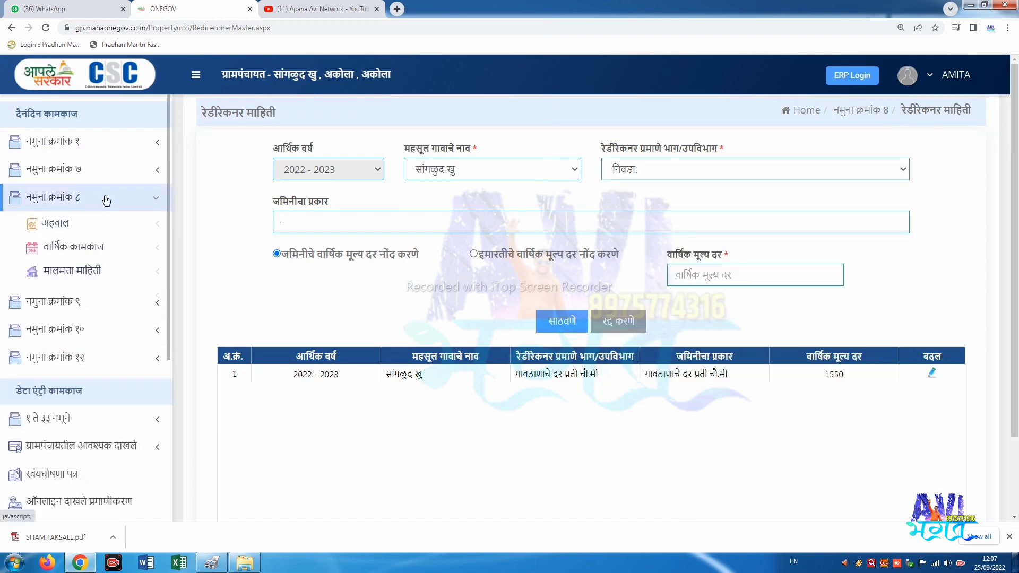
{"action": "left_click", "coordinate": [56, 295]}
{"action": "left_click", "coordinate": [90, 460]}
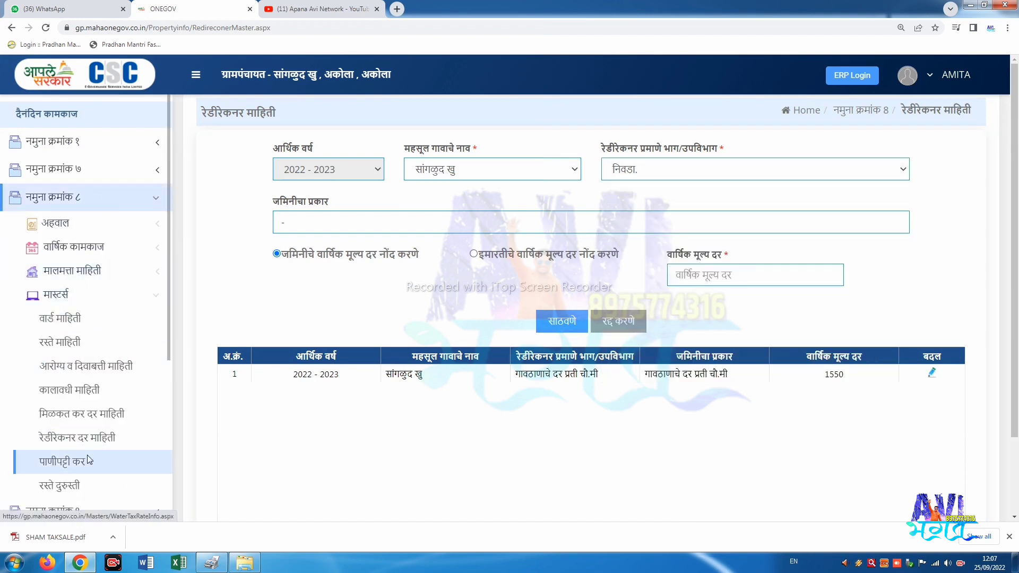
{"action": "scroll", "coordinate": [448, 364], "scroll_direction": "down", "scroll_amount": 2}
{"action": "scroll", "coordinate": [424, 330], "scroll_direction": "up", "scroll_amount": 2}
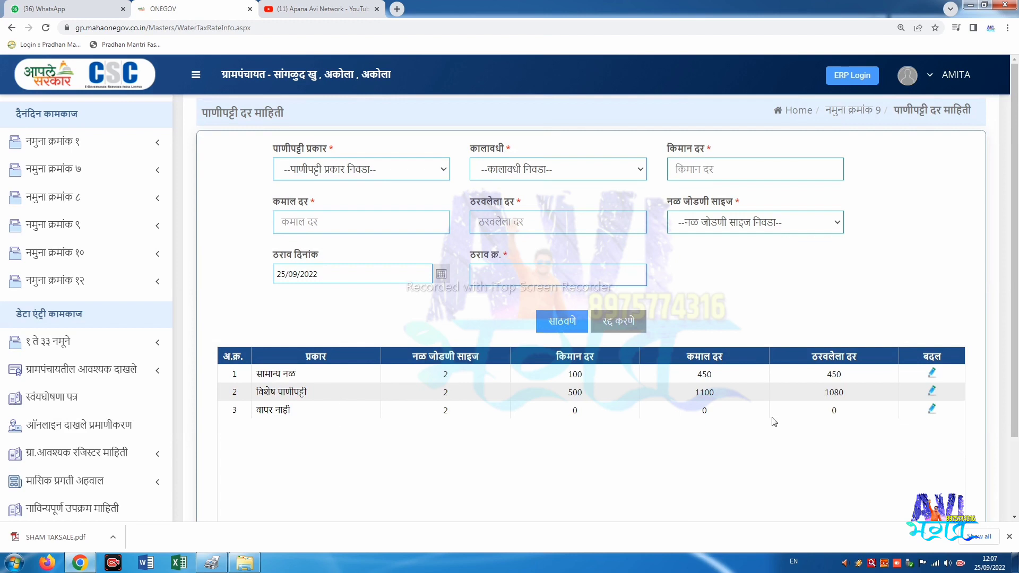
- View the water tax type (पाणीपट्टी प्रकार) and period (कालावधी) options and the rate fields of the water rate form
{"action": "left_click", "coordinate": [325, 169]}
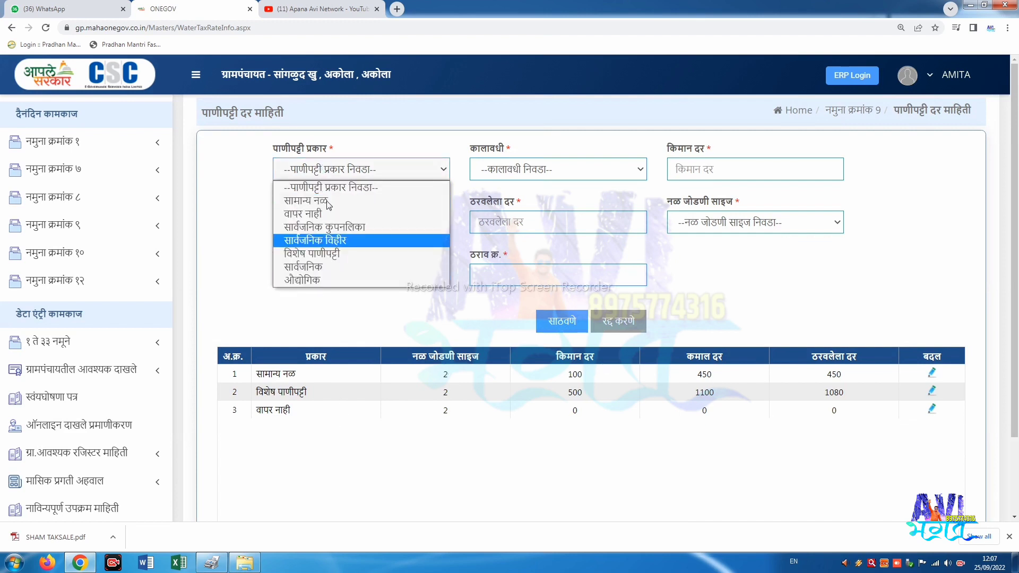
{"action": "left_click", "coordinate": [507, 170]}
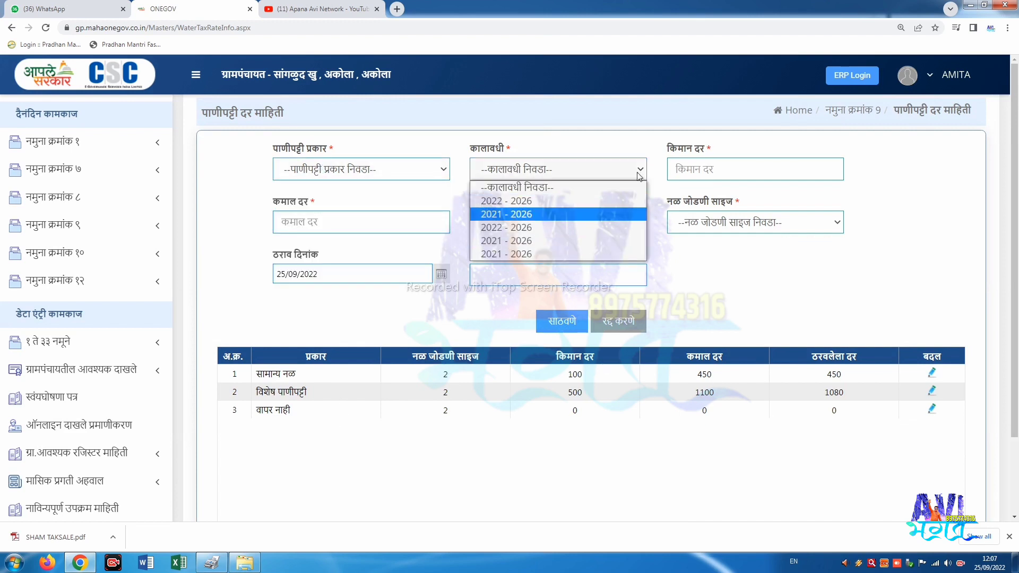
{"action": "left_click", "coordinate": [699, 169]}
{"action": "left_click", "coordinate": [372, 223]}
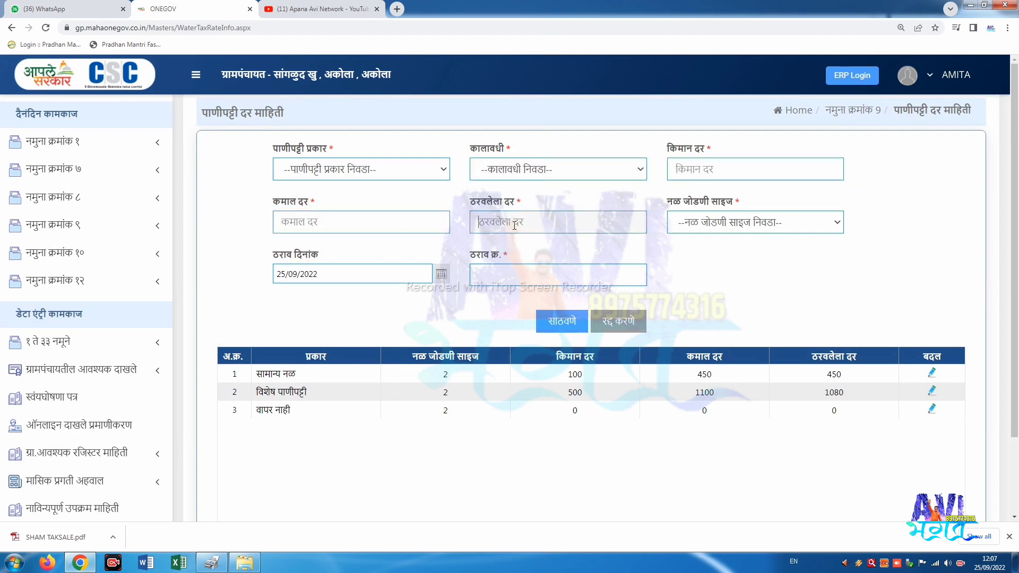
- Open the road repair (रस्ते दुरुस्ती) master under नमुना क्रमांक ८
{"action": "left_click", "coordinate": [93, 201]}
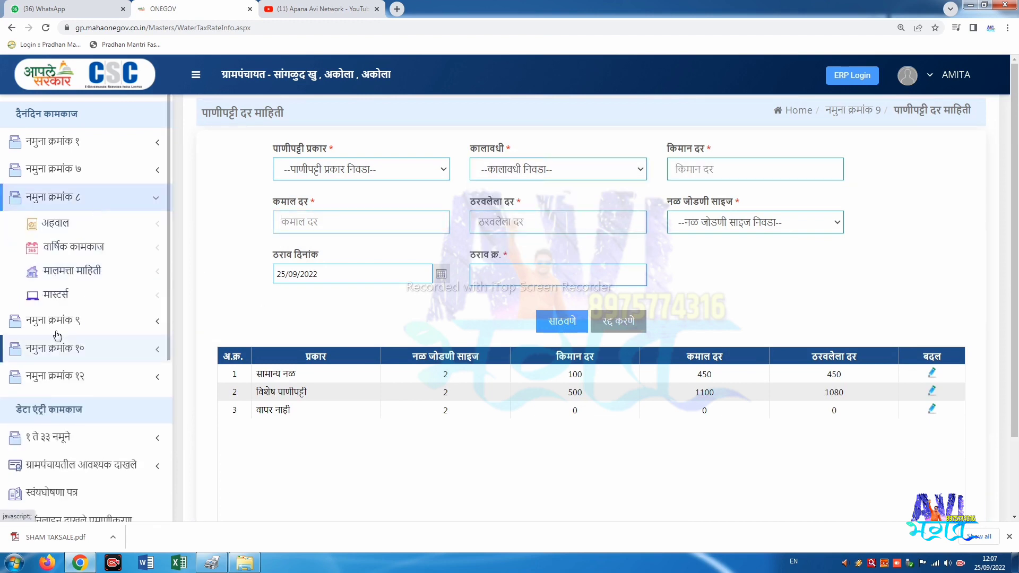
{"action": "left_click", "coordinate": [66, 295]}
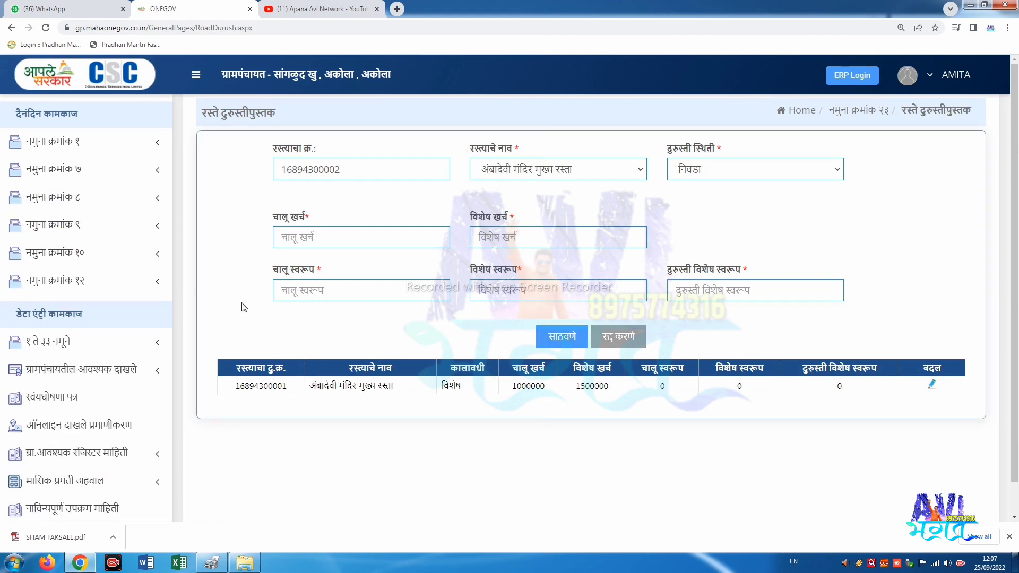
- Open the new name registration (नवीन नाव नोंदणी) page under मालमत्ता माहिती of नमुना क्रमांक ८
{"action": "left_click", "coordinate": [96, 198]}
{"action": "left_click", "coordinate": [78, 302]}
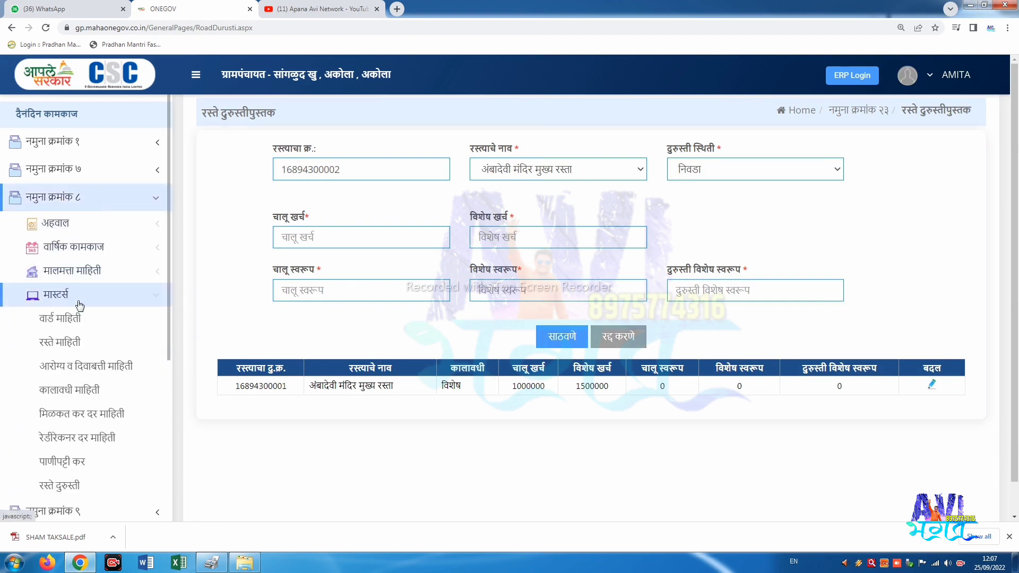
{"action": "scroll", "coordinate": [80, 305], "scroll_direction": "down", "scroll_amount": 1}
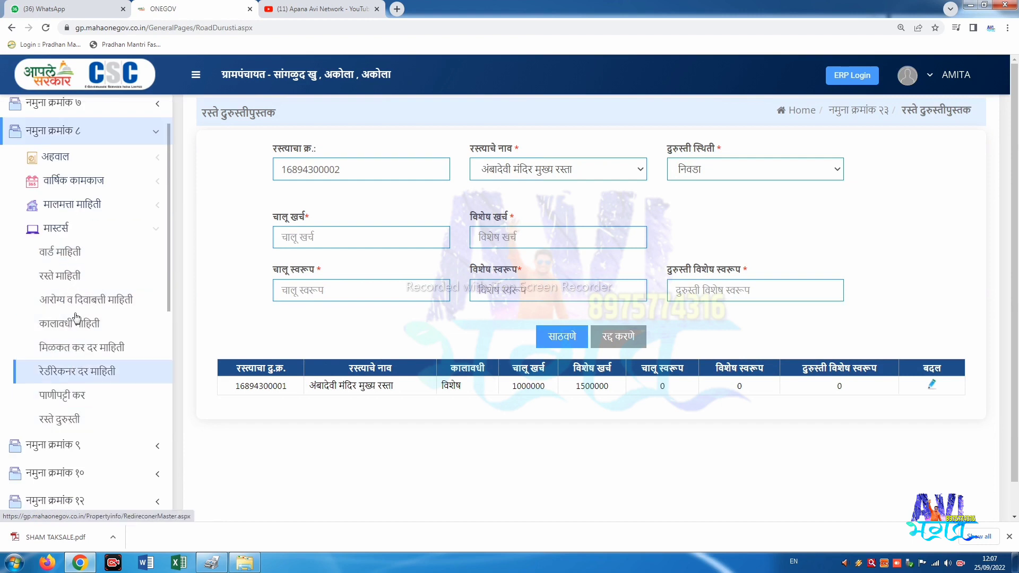
{"action": "left_click", "coordinate": [63, 205]}
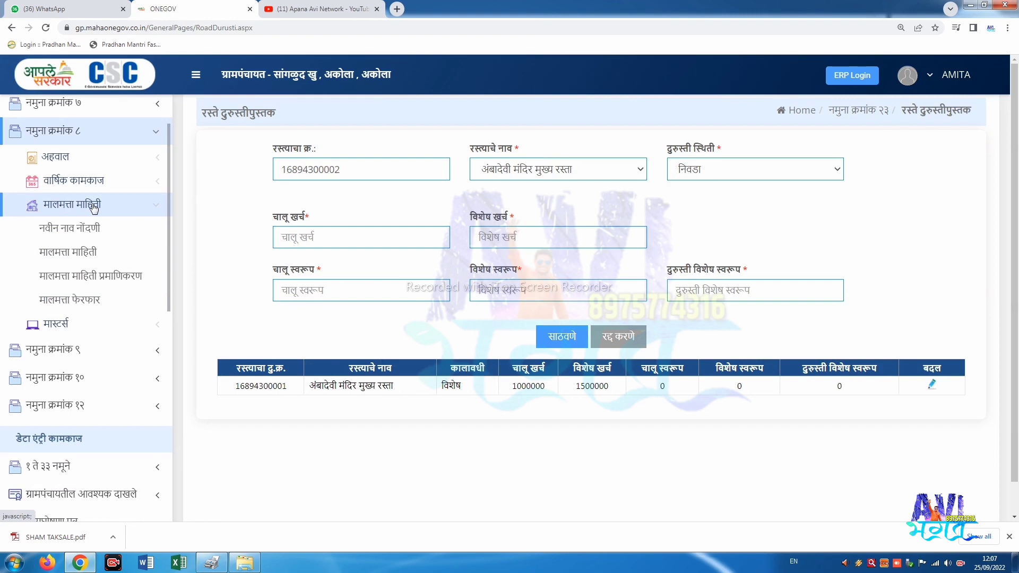
{"action": "left_click", "coordinate": [93, 231]}
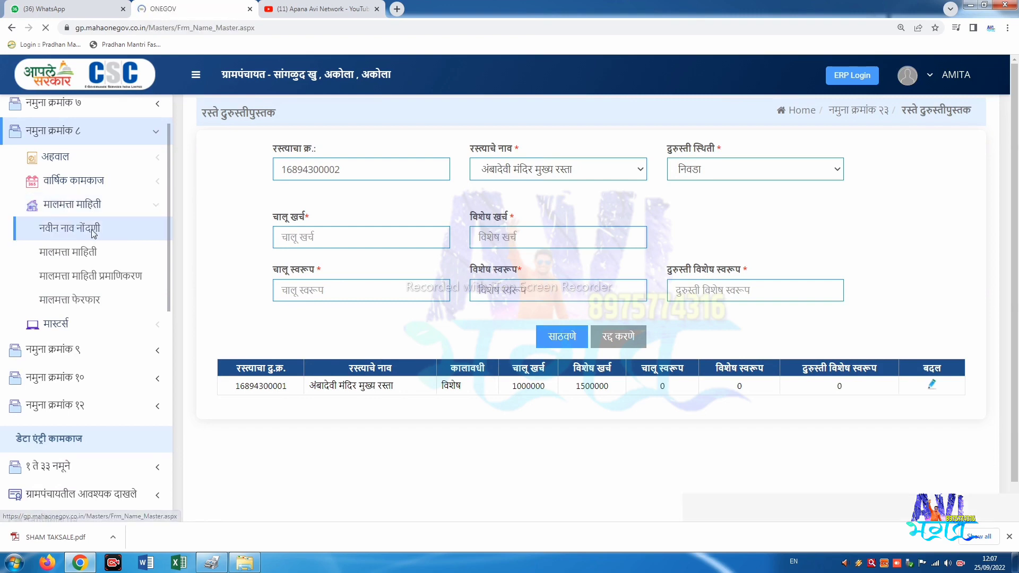
{"action": "scroll", "coordinate": [312, 349], "scroll_direction": "down", "scroll_amount": 2}
{"action": "scroll", "coordinate": [324, 351], "scroll_direction": "up", "scroll_amount": 2}
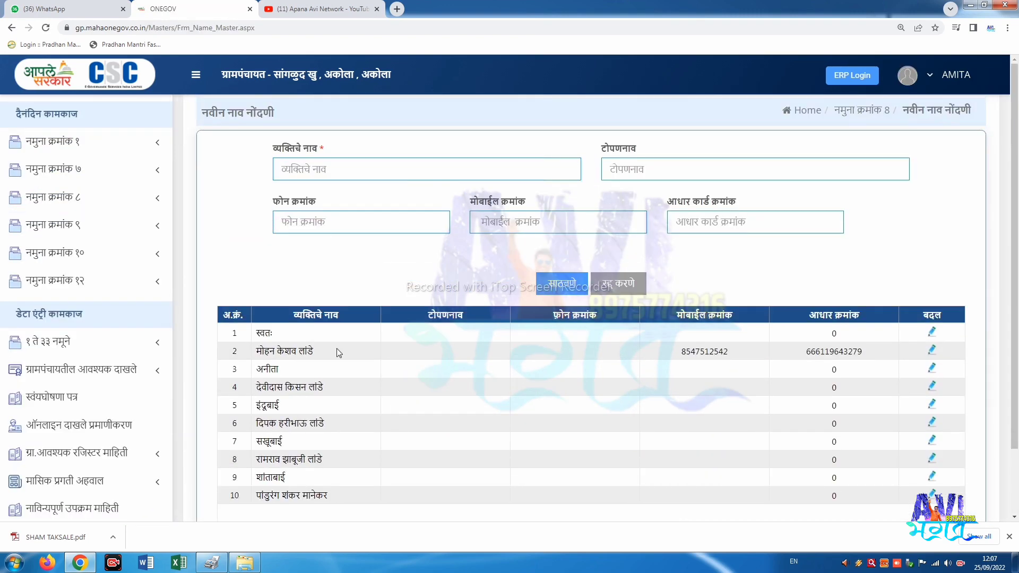
- Examine the person name (व्यक्तिचे नाव) and nickname (टोपणनाव) fields of the registration form
{"action": "left_click", "coordinate": [331, 170]}
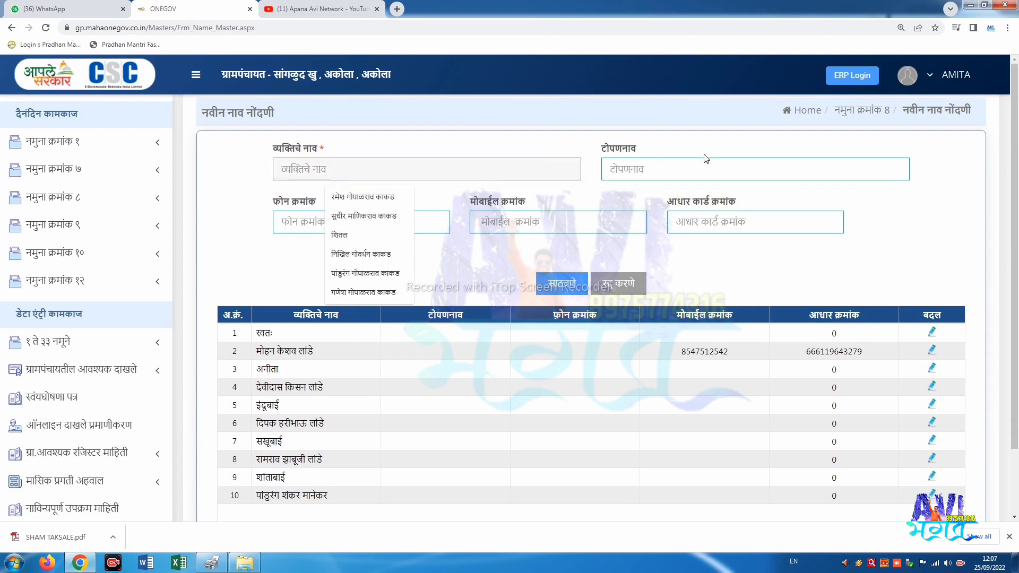
{"action": "left_click", "coordinate": [675, 165]}
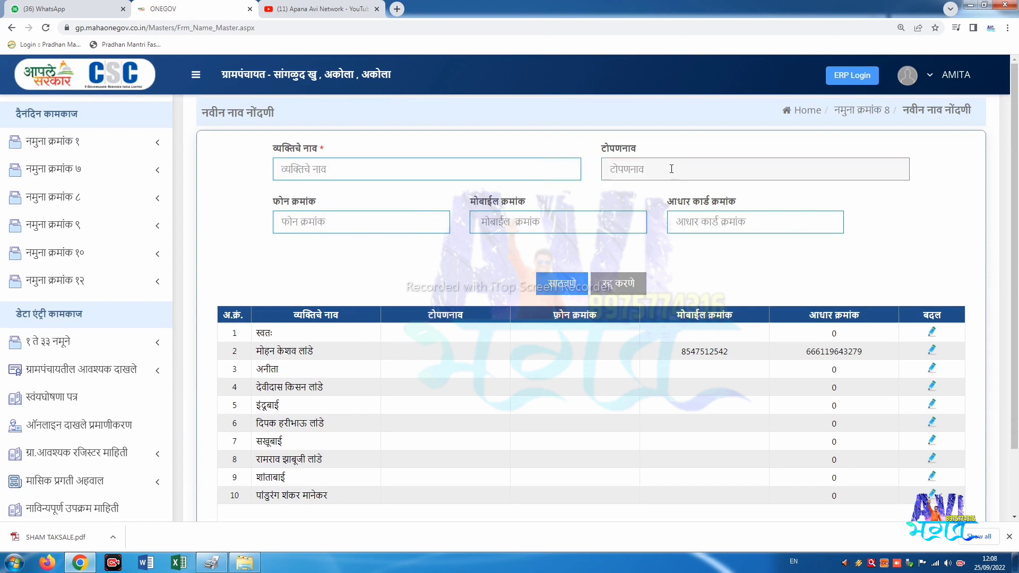
{"action": "left_click", "coordinate": [469, 169]}
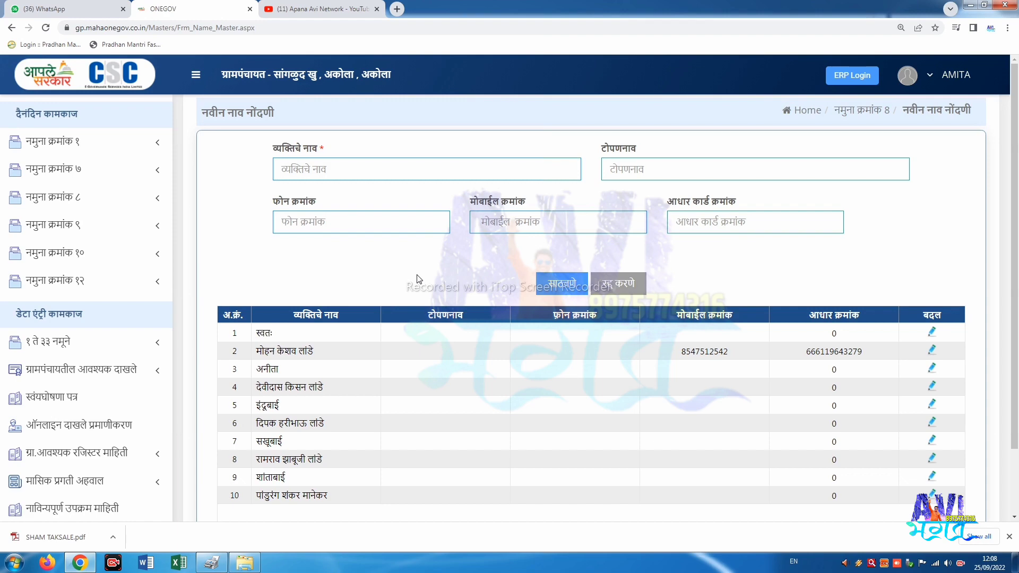
- Increase the page size of the registered names table and select the person in row 17
{"action": "scroll", "coordinate": [419, 280], "scroll_direction": "down", "scroll_amount": 2}
{"action": "left_click", "coordinate": [378, 457]}
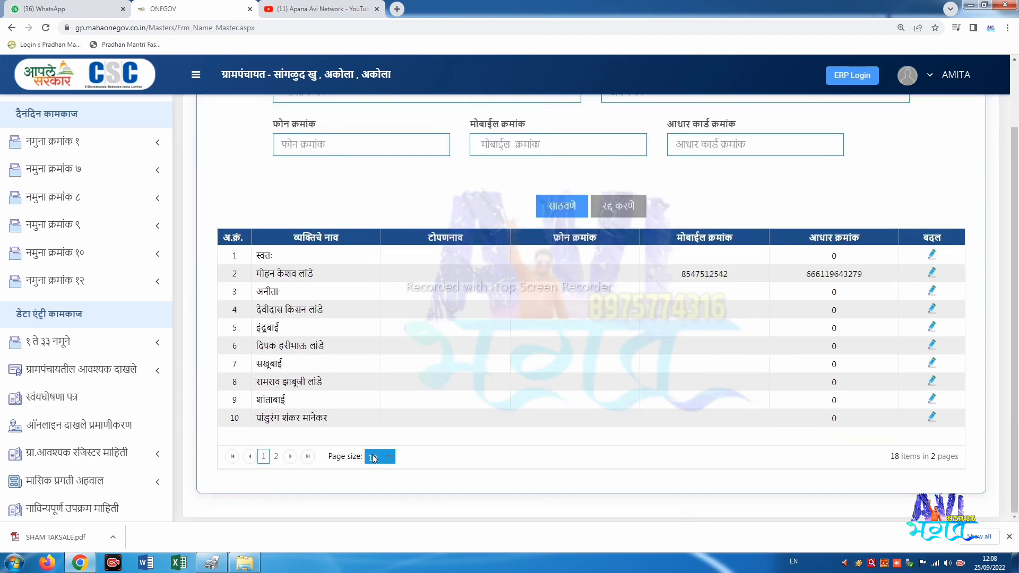
{"action": "left_click", "coordinate": [371, 444]}
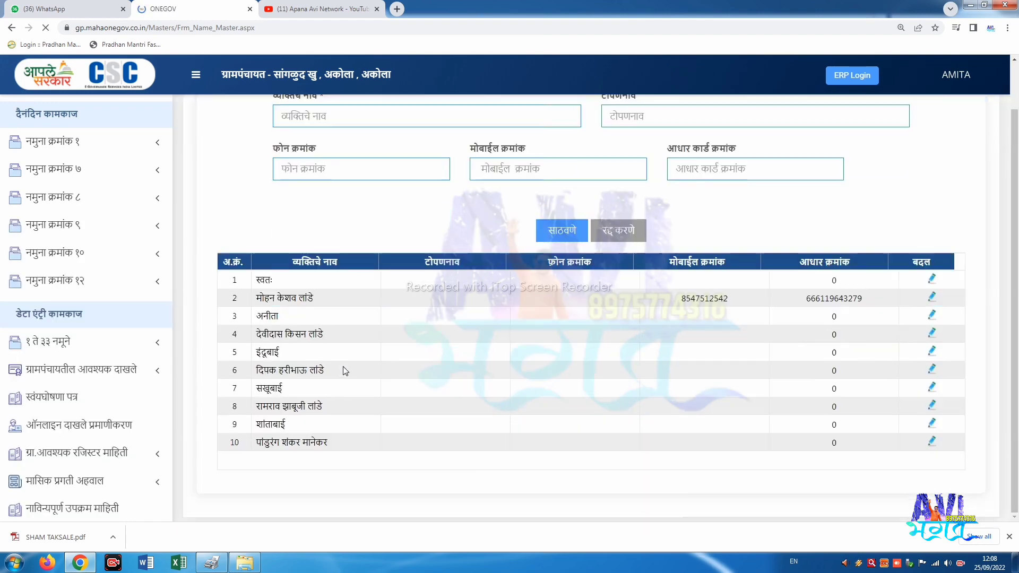
{"action": "scroll", "coordinate": [345, 364], "scroll_direction": "down", "scroll_amount": 3}
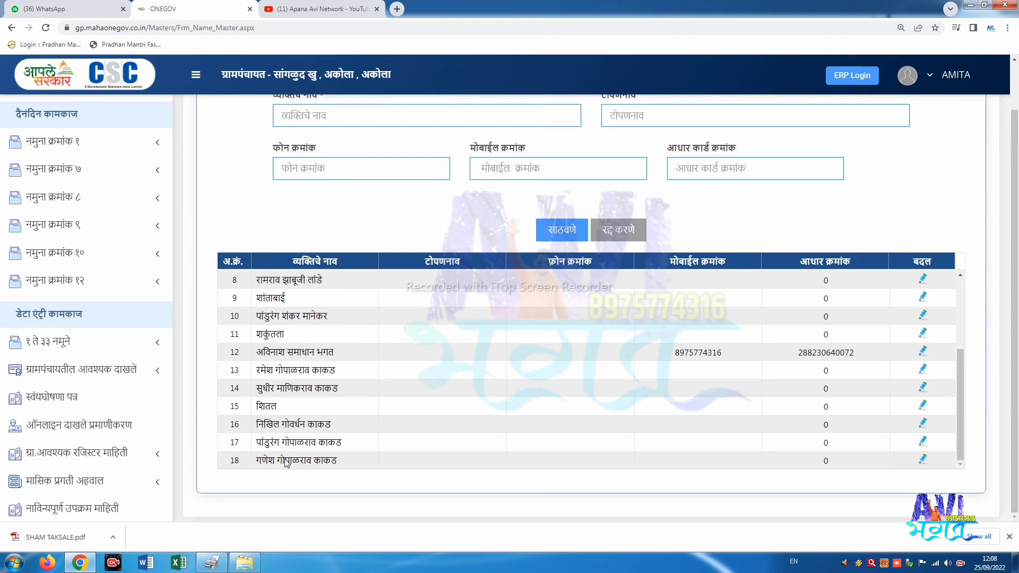
{"action": "left_click_drag", "start_coordinate": [258, 443], "coordinate": [345, 449]}
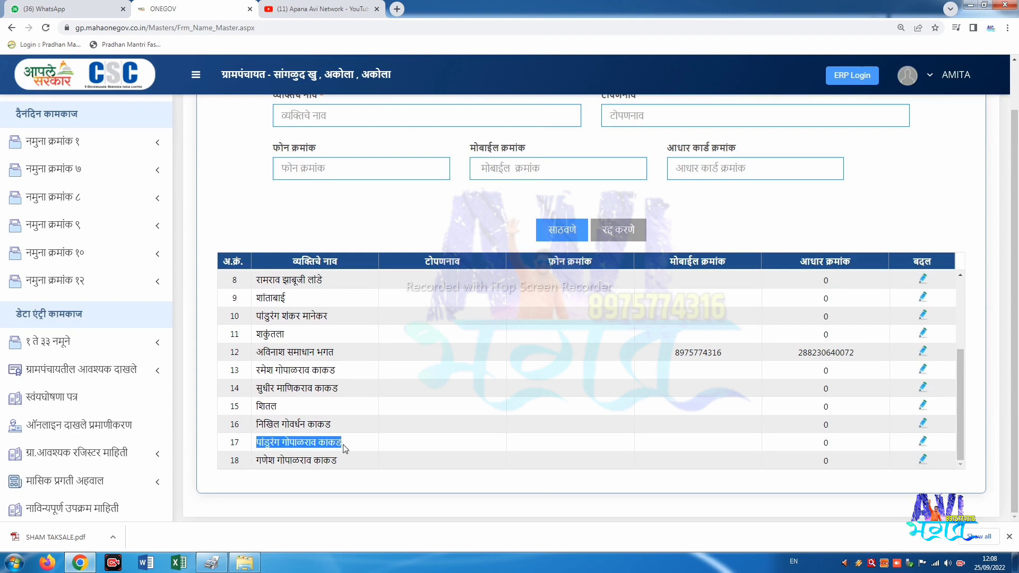
{"action": "left_click", "coordinate": [346, 449]}
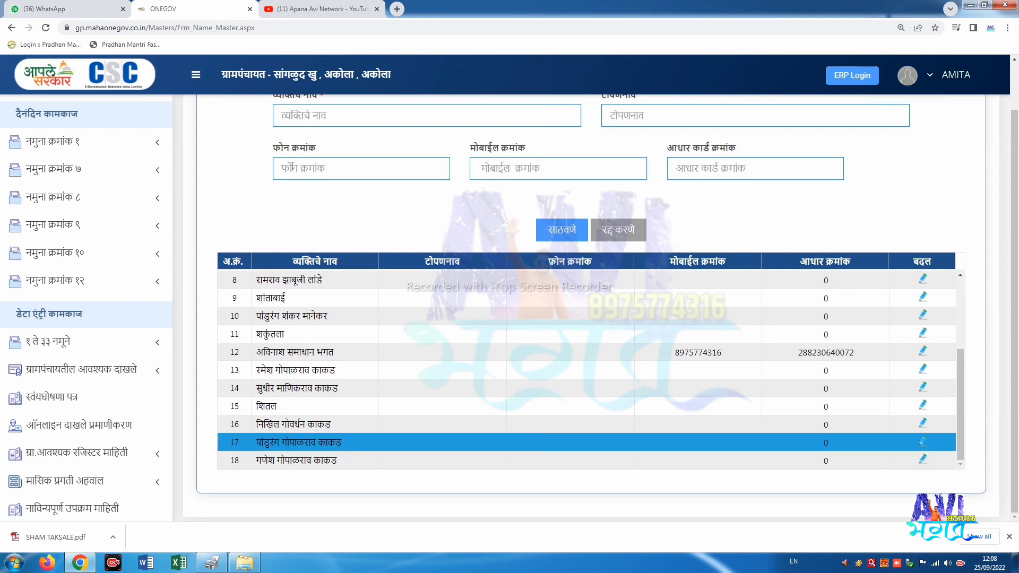
{"action": "scroll", "coordinate": [305, 225], "scroll_direction": "up", "scroll_amount": 1}
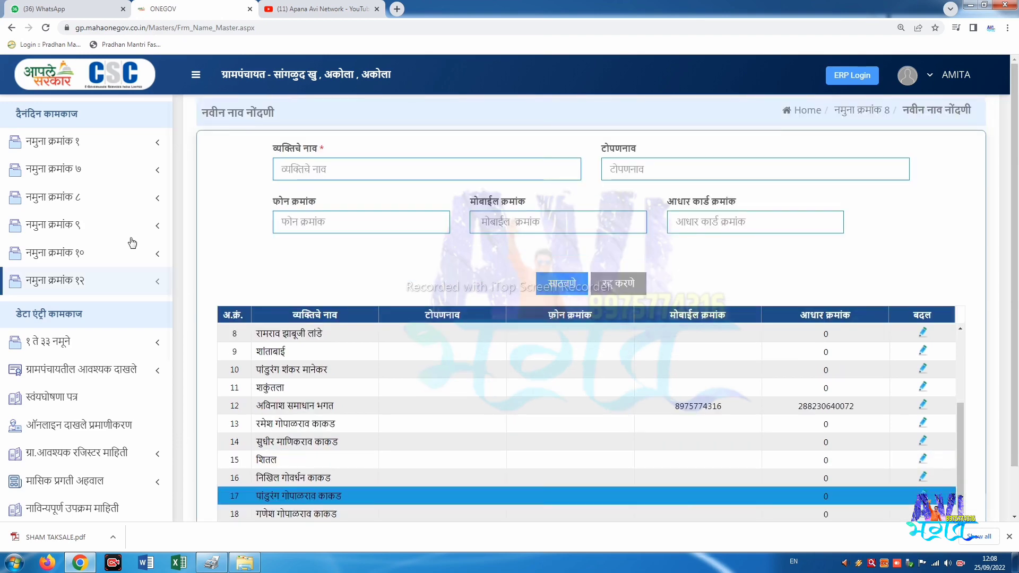
- Open the property information (मालमत्ता माहिती) page under नमुना क्रमांक ८
{"action": "left_click", "coordinate": [94, 207]}
{"action": "left_click", "coordinate": [85, 275]}
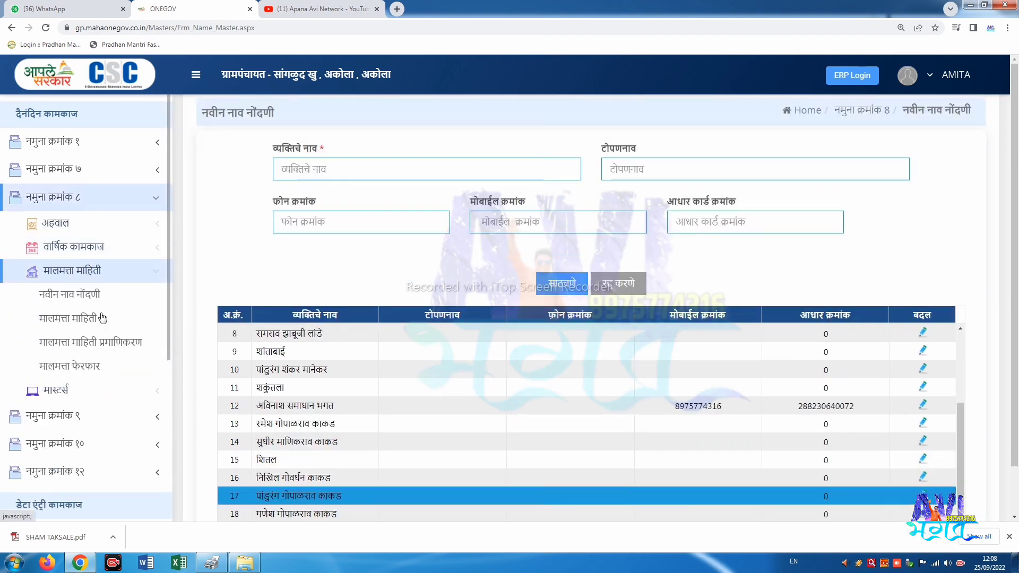
{"action": "left_click", "coordinate": [101, 319]}
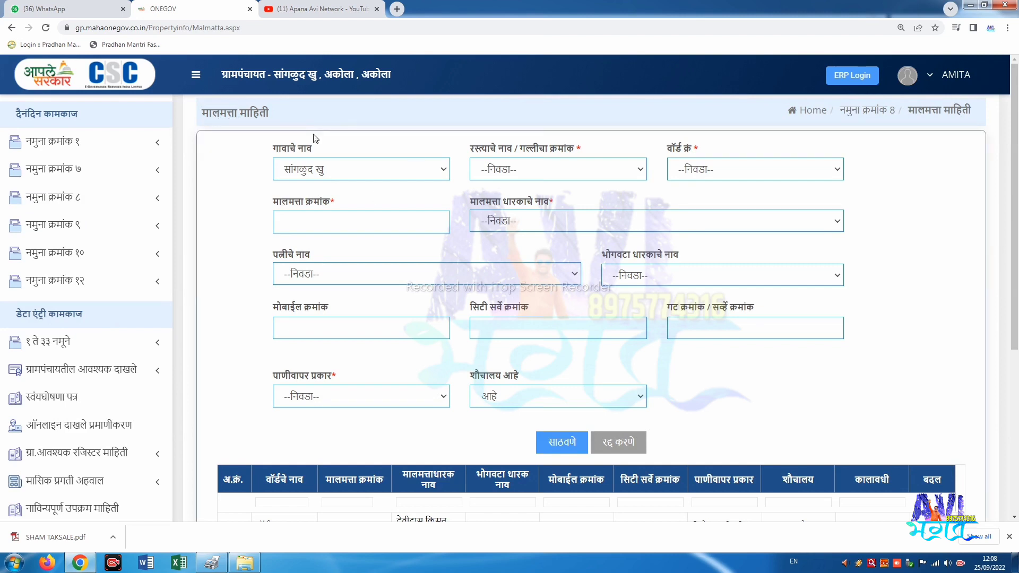
- Review the property form fields and the table of existing property records
{"action": "scroll", "coordinate": [318, 223], "scroll_direction": "down", "scroll_amount": 6}
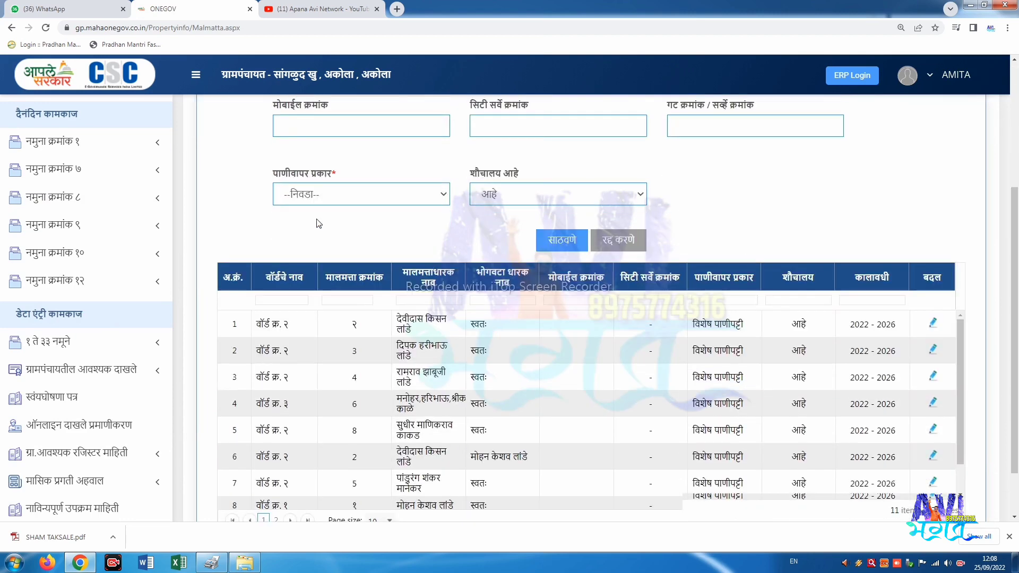
{"action": "scroll", "coordinate": [395, 367], "scroll_direction": "down", "scroll_amount": 1}
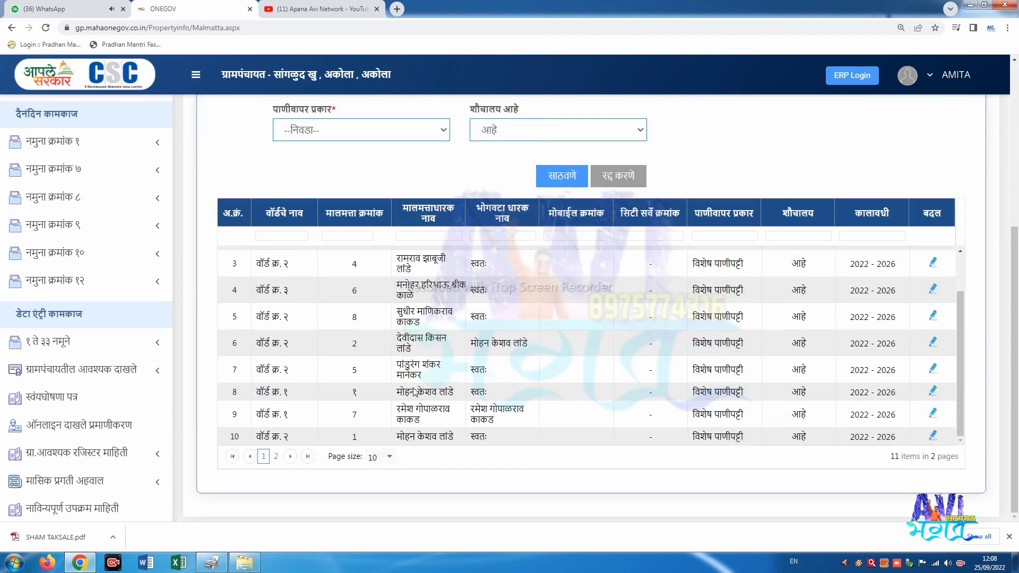
{"action": "scroll", "coordinate": [416, 383], "scroll_direction": "up", "scroll_amount": 1}
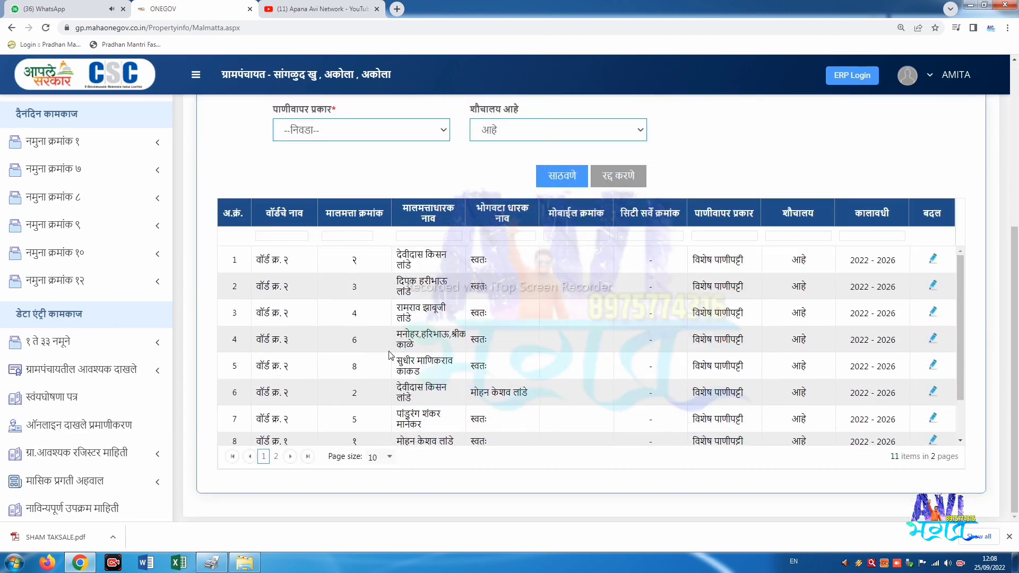
{"action": "scroll", "coordinate": [371, 345], "scroll_direction": "up", "scroll_amount": 4}
{"action": "scroll", "coordinate": [300, 304], "scroll_direction": "up", "scroll_amount": 1}
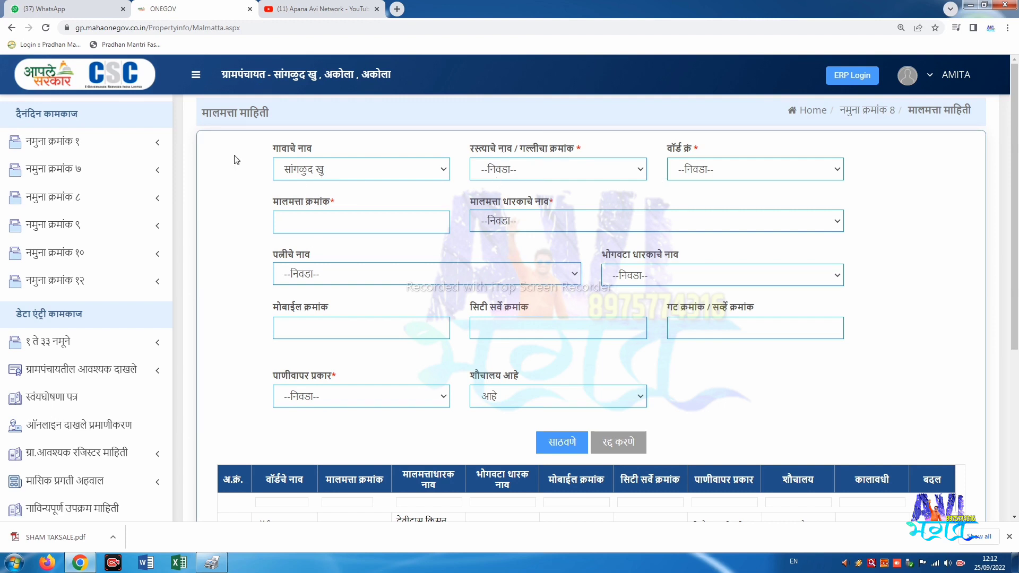
- Set the property's road to डॉ. अरुण काळे चौक ते डी.पी. पर्यंत रस्ता and its ward to वॉर्ड क्र. २, keeping the village as सांगळुद खु
{"action": "left_click", "coordinate": [353, 173]}
{"action": "left_click", "coordinate": [353, 172]}
{"action": "left_click", "coordinate": [486, 175]}
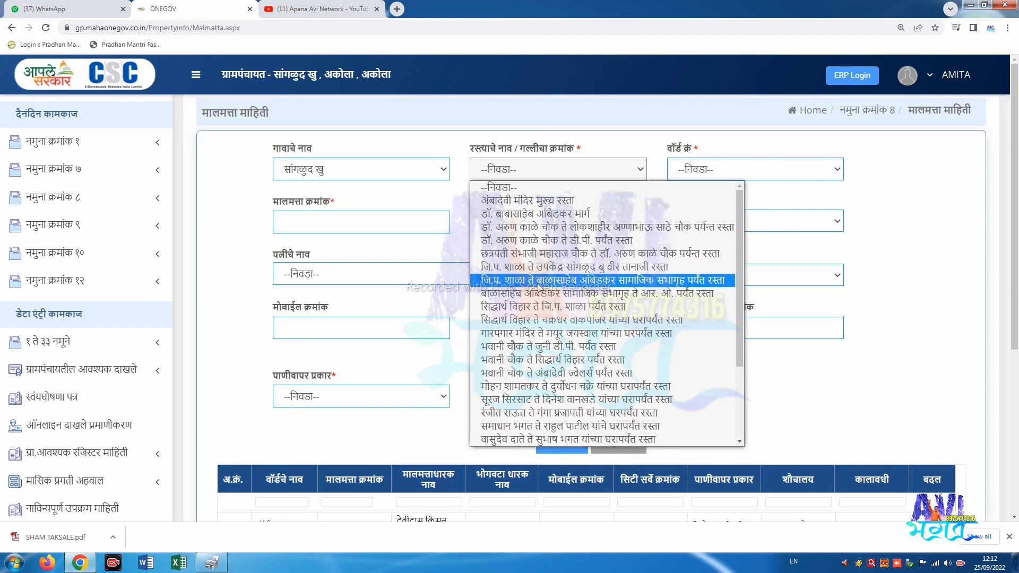
{"action": "left_click", "coordinate": [533, 242]}
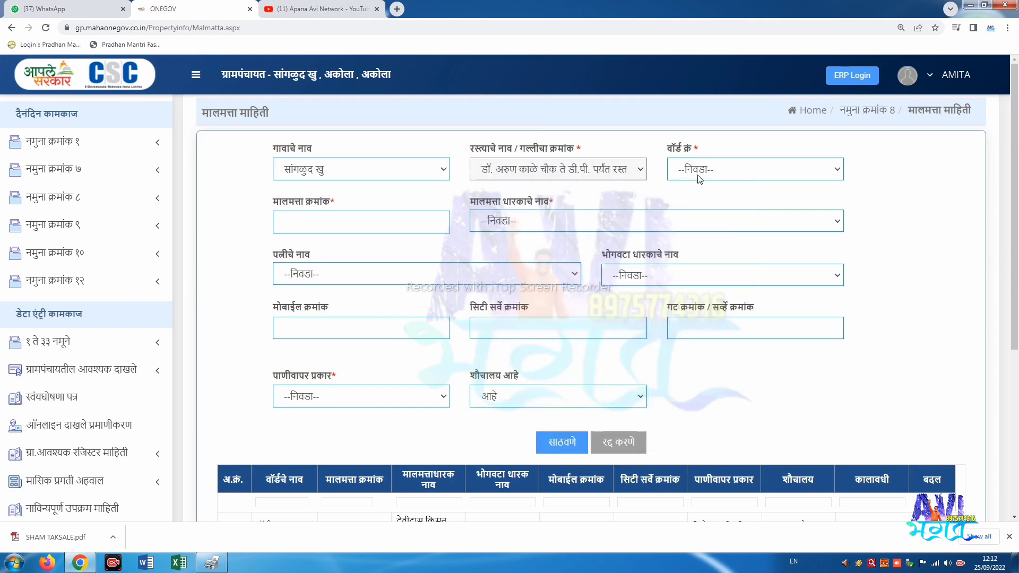
{"action": "left_click", "coordinate": [699, 176]}
{"action": "left_click", "coordinate": [706, 215]}
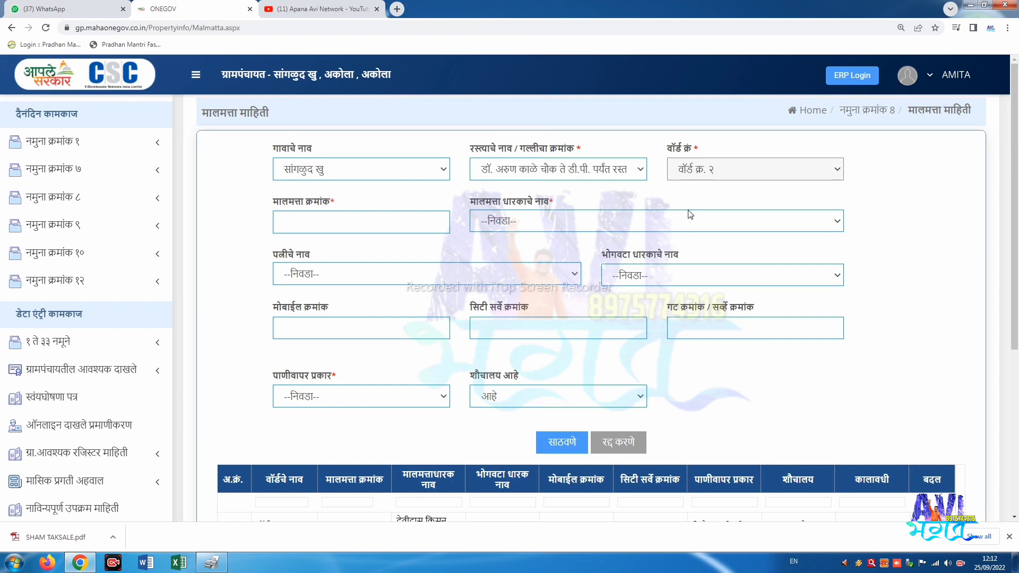
- Enter property number 10 and choose the person from row 17 of the name register as the property holder
{"action": "left_click", "coordinate": [308, 224]}
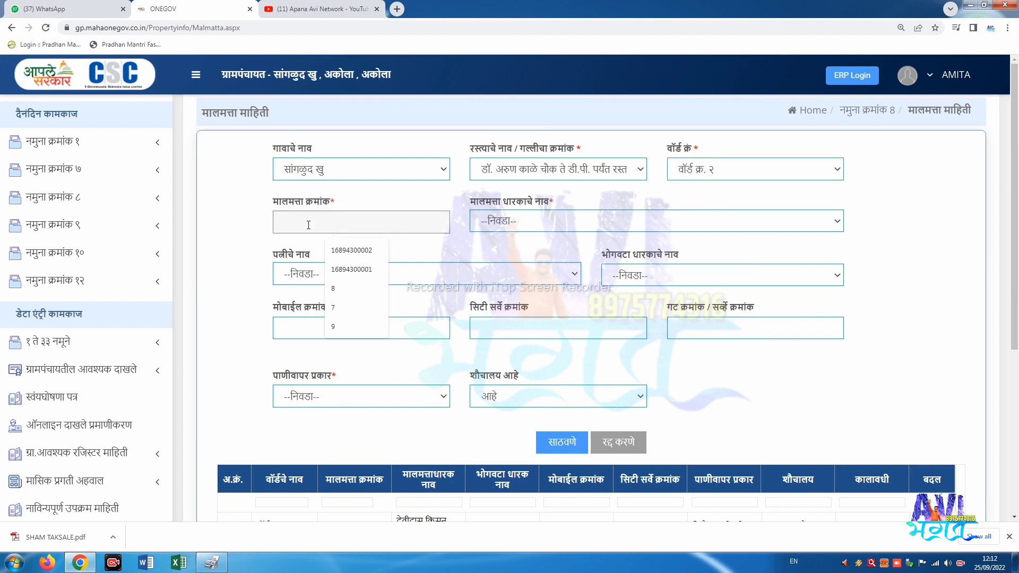
{"action": "type", "text": "10"}
{"action": "left_click", "coordinate": [507, 222]}
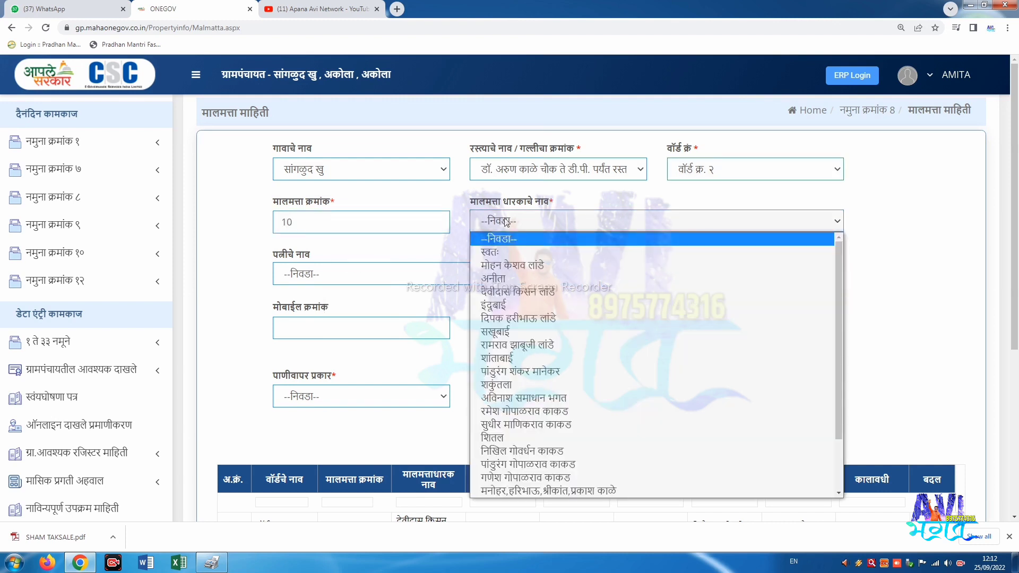
{"action": "left_click", "coordinate": [516, 465]}
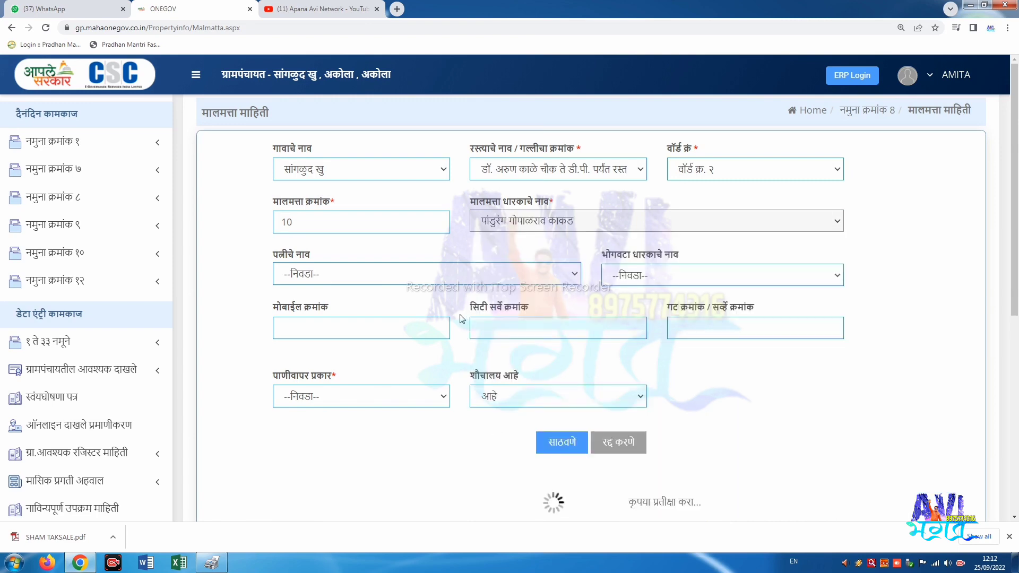
- Leave the wife's name unselected, set the occupant (भोगवटा धारक) to स्वतः and the water use type to विशेष पाणीपट्टी
{"action": "left_click", "coordinate": [340, 279]}
{"action": "left_click", "coordinate": [340, 279]}
{"action": "left_click", "coordinate": [640, 281]}
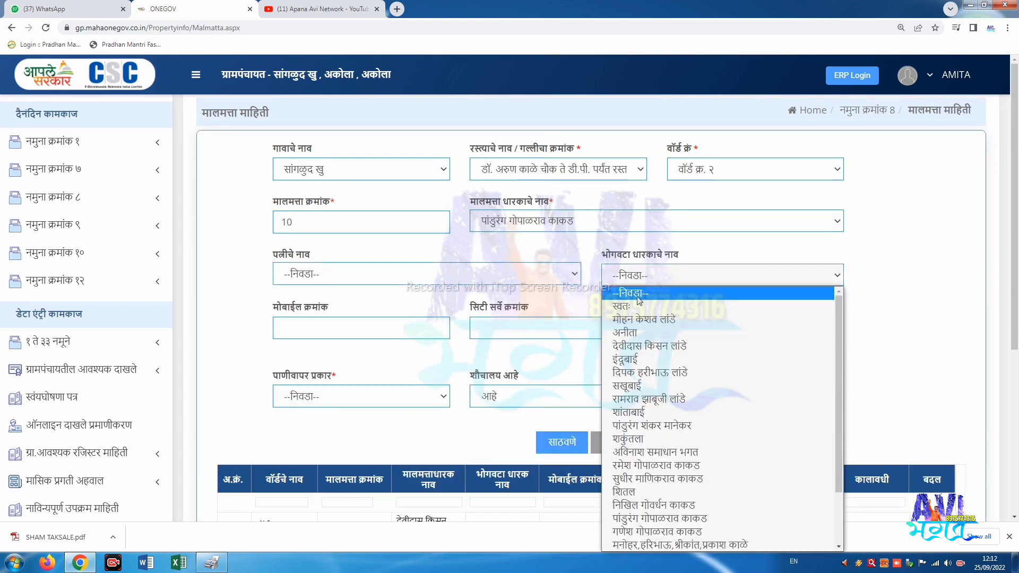
{"action": "left_click", "coordinate": [640, 302]}
{"action": "scroll", "coordinate": [474, 262], "scroll_direction": "down", "scroll_amount": 1}
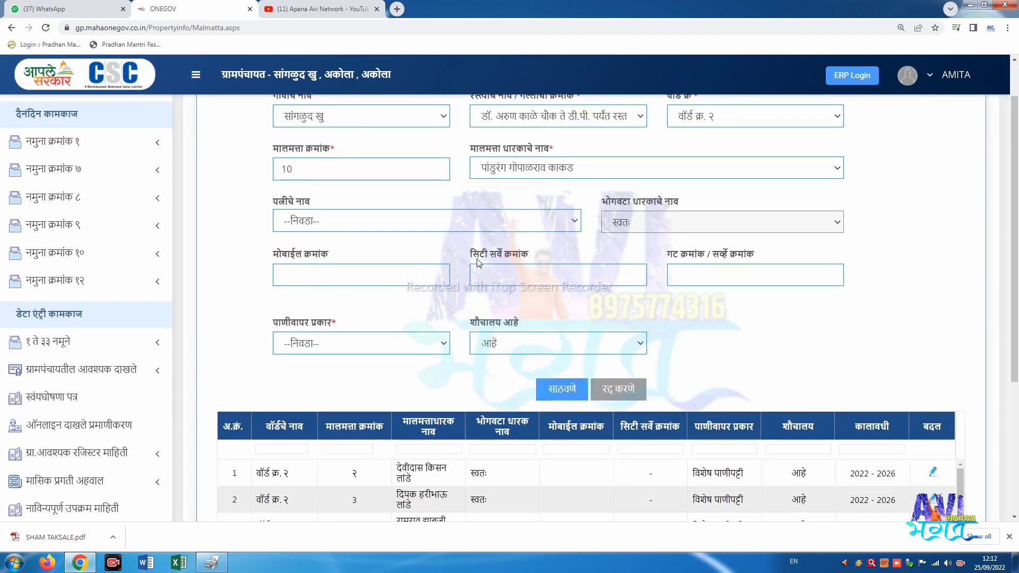
{"action": "left_click", "coordinate": [305, 345]}
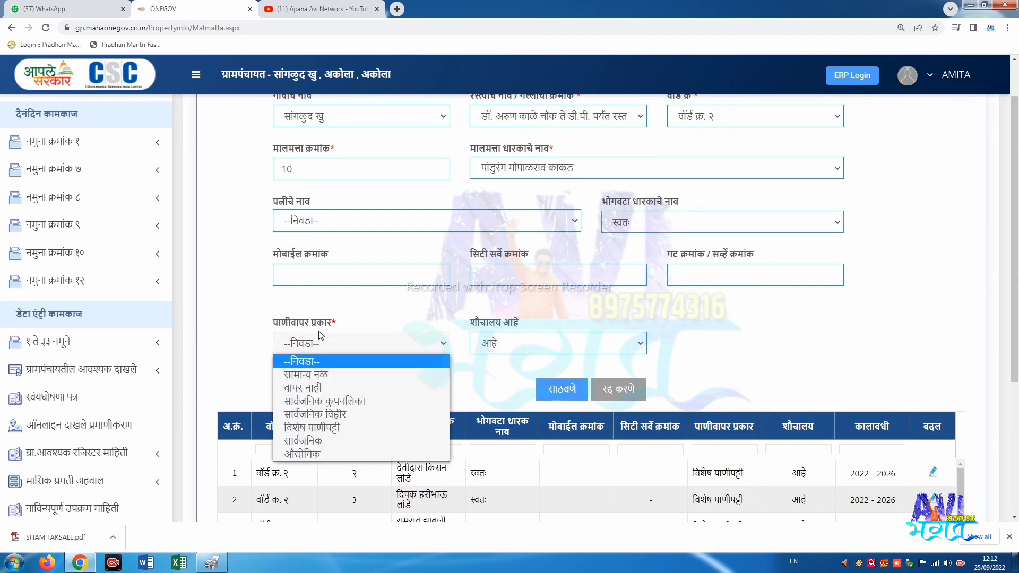
{"action": "left_click", "coordinate": [279, 428]}
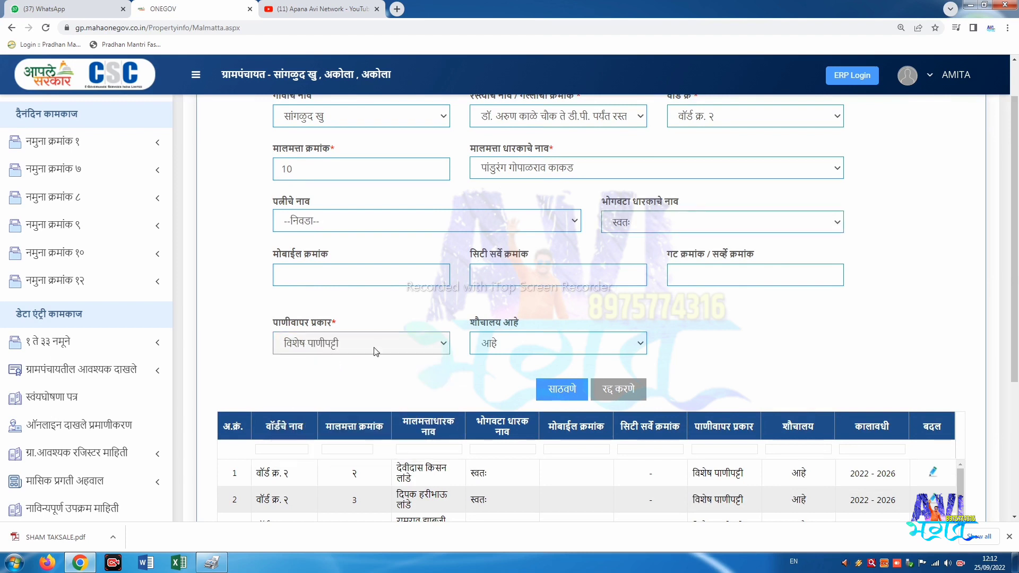
- Save the property record and set the property type (मिळकत प्रकार) in its description to आर सी सी पद्धतीचे बांधकाम
{"action": "left_click", "coordinate": [562, 397]}
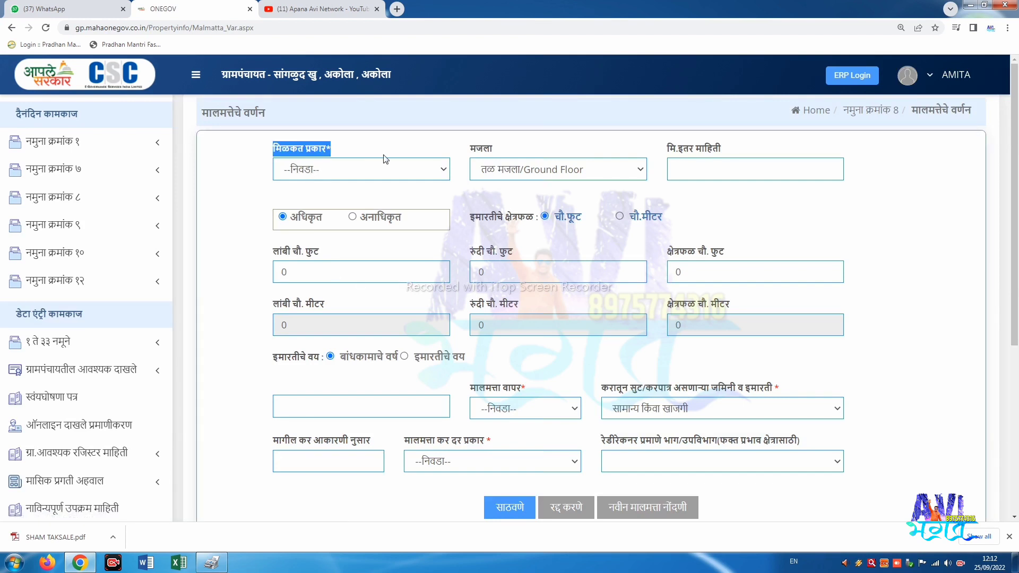
{"action": "left_click", "coordinate": [345, 176]}
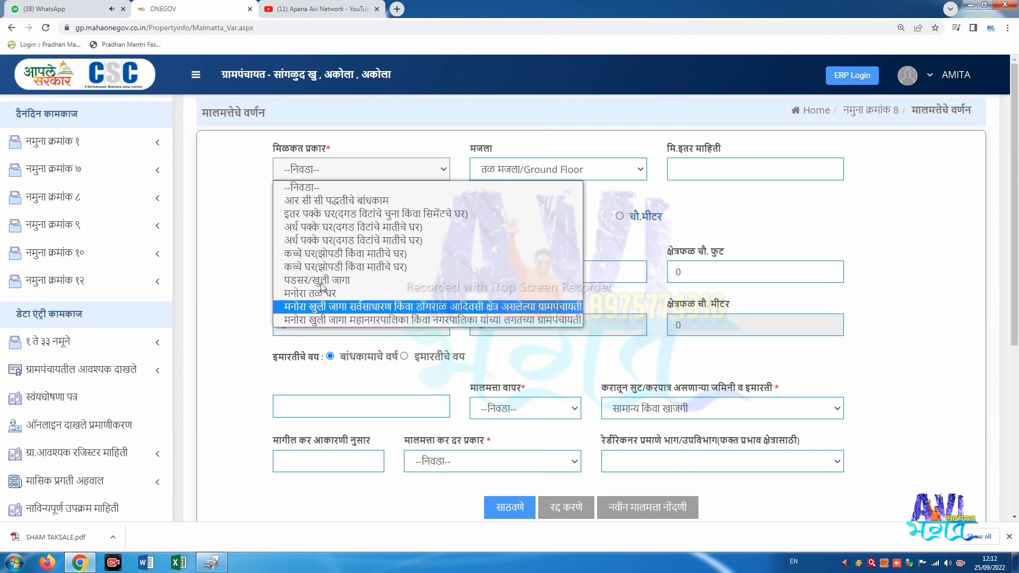
{"action": "left_click", "coordinate": [326, 202]}
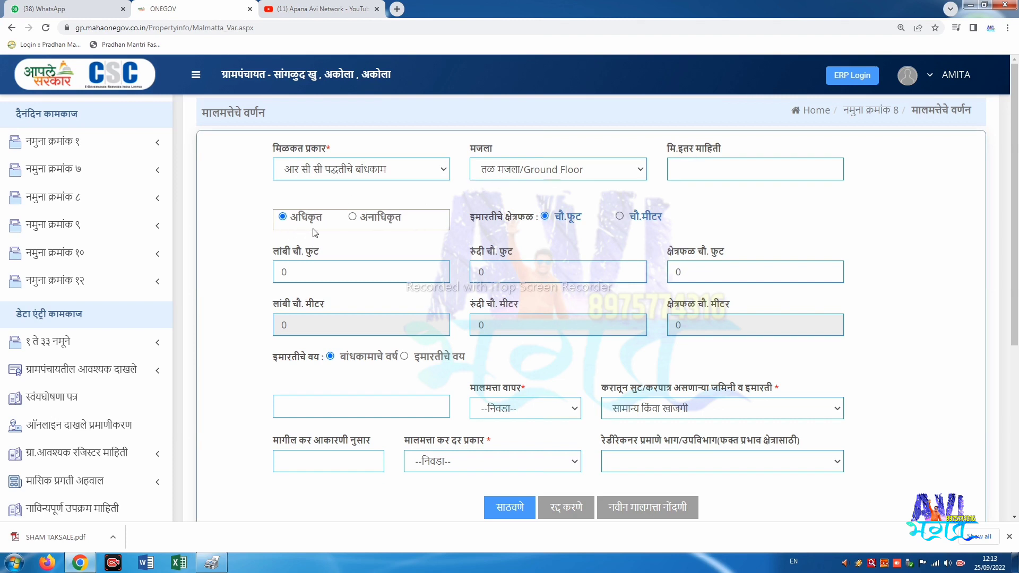
- Enter the building's length as 42 feet and its width as 52 feet
{"action": "left_click", "coordinate": [311, 271]}
{"action": "type", "text": "42"}
{"action": "key", "text": "Tab"}
{"action": "type", "text": "52"}
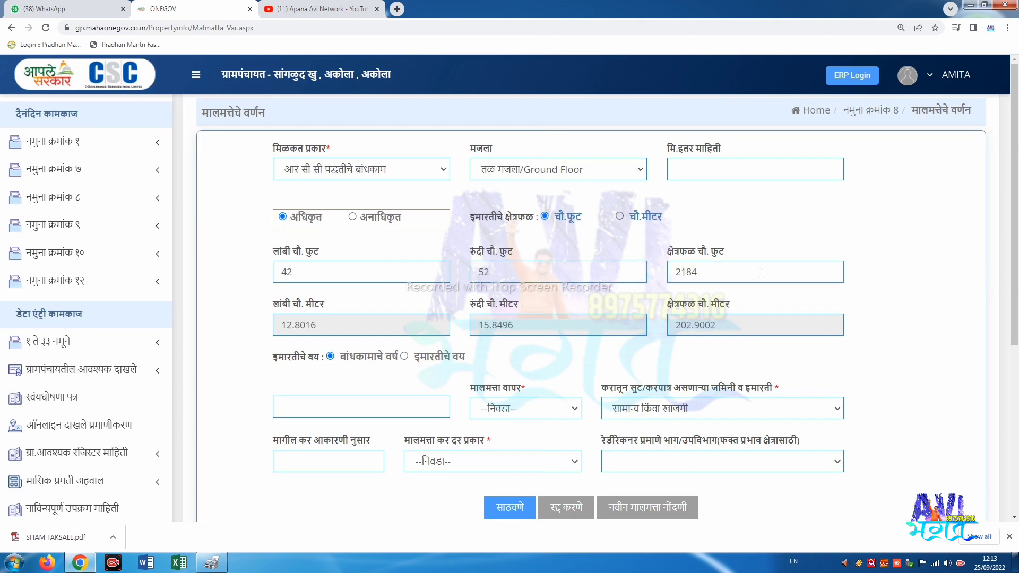
- Enter 1985 as the construction year and set the property use (मालमत्ता वापर) to रहिवाशी
{"action": "scroll", "coordinate": [860, 265], "scroll_direction": "down", "scroll_amount": 1}
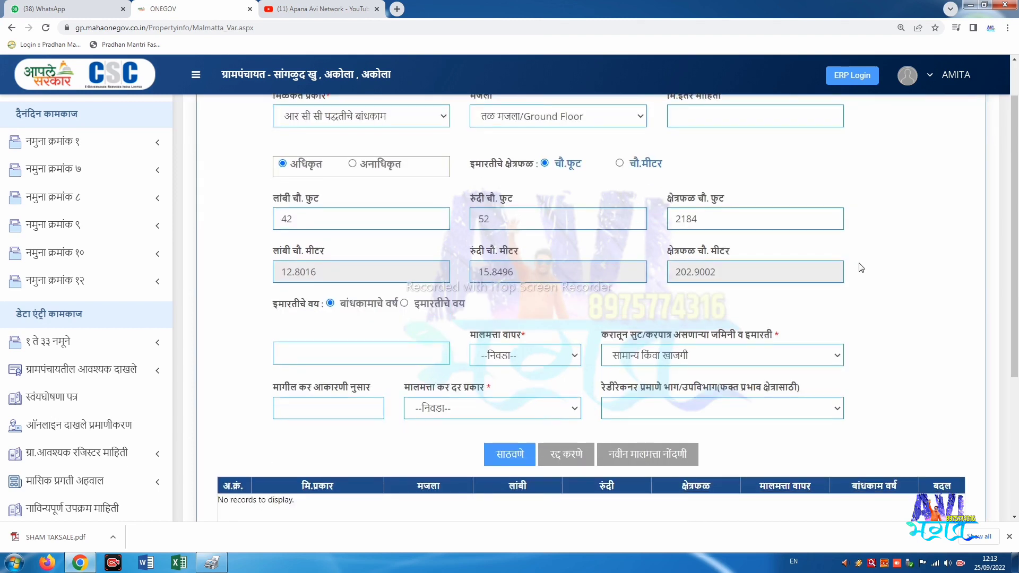
{"action": "scroll", "coordinate": [569, 258], "scroll_direction": "down", "scroll_amount": 1}
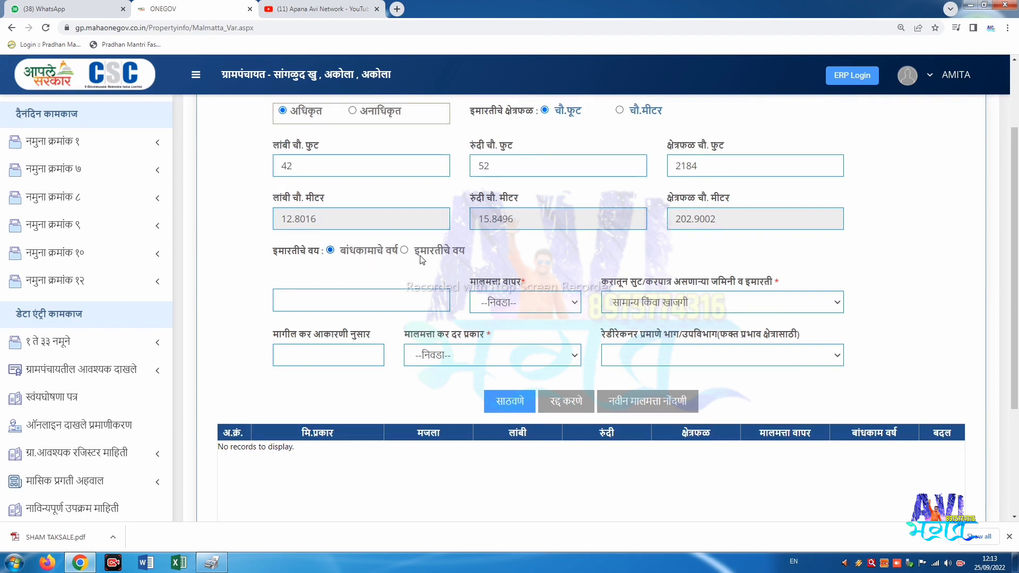
{"action": "left_click", "coordinate": [326, 300]}
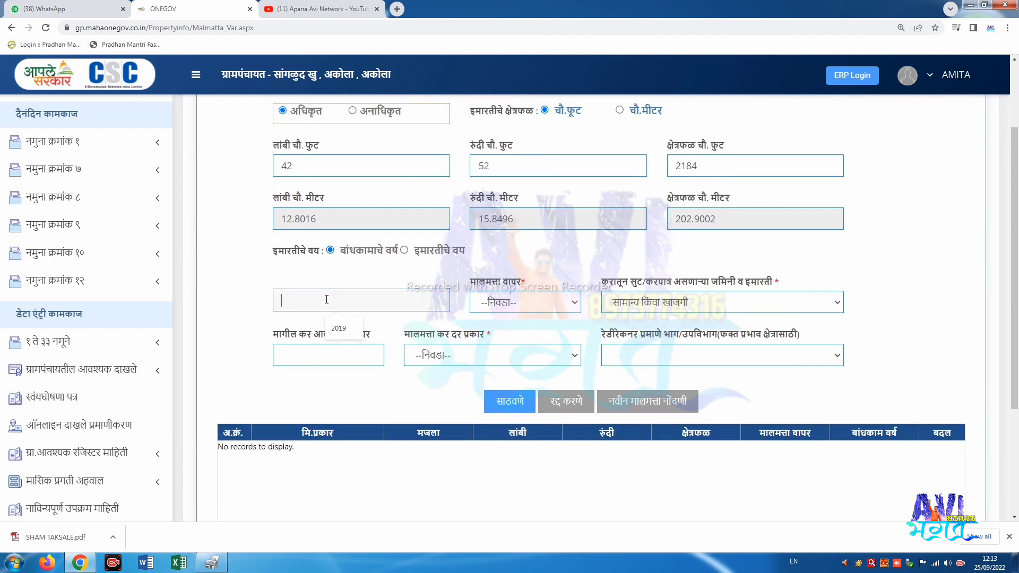
{"action": "type", "text": "1985"}
{"action": "left_click", "coordinate": [530, 304]}
{"action": "left_click", "coordinate": [529, 304]}
{"action": "left_click", "coordinate": [528, 304]}
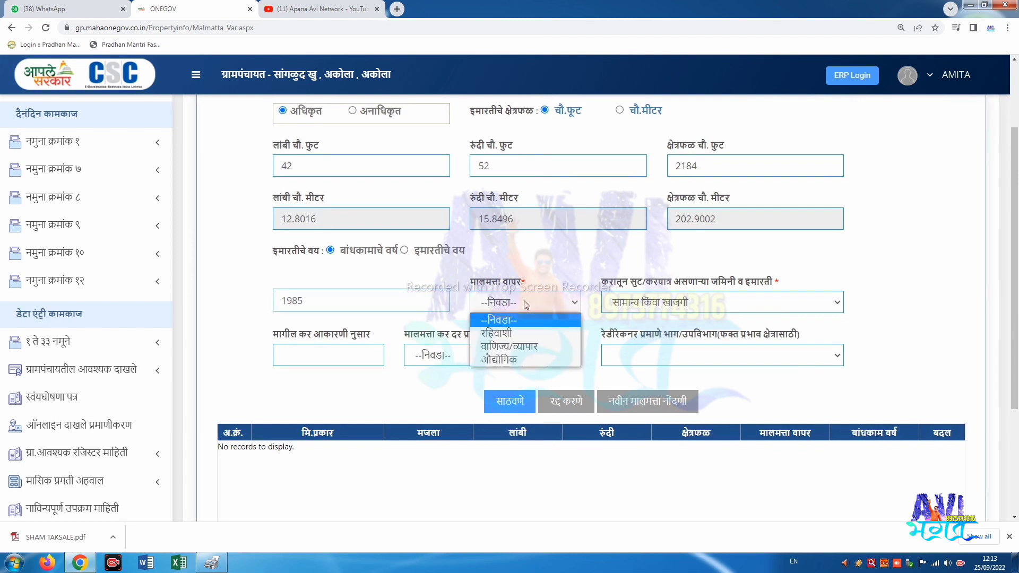
{"action": "left_click", "coordinate": [513, 334]}
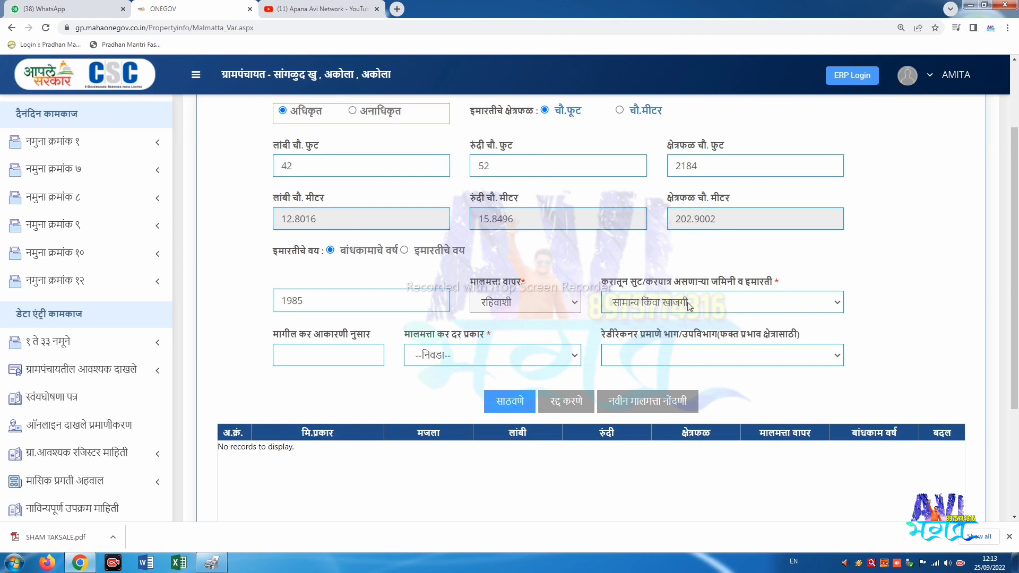
- Keep the tax exemption category as सामान्य किंवा खाजगी and set both the tax rate type and ready reckoner division to गावठाणाचे दर प्रती चौ.मी
{"action": "left_click", "coordinate": [641, 297]}
{"action": "left_click", "coordinate": [639, 309]}
{"action": "left_click_drag", "start_coordinate": [399, 351], "coordinate": [523, 337]}
{"action": "left_click", "coordinate": [507, 351]}
{"action": "left_click", "coordinate": [433, 388]}
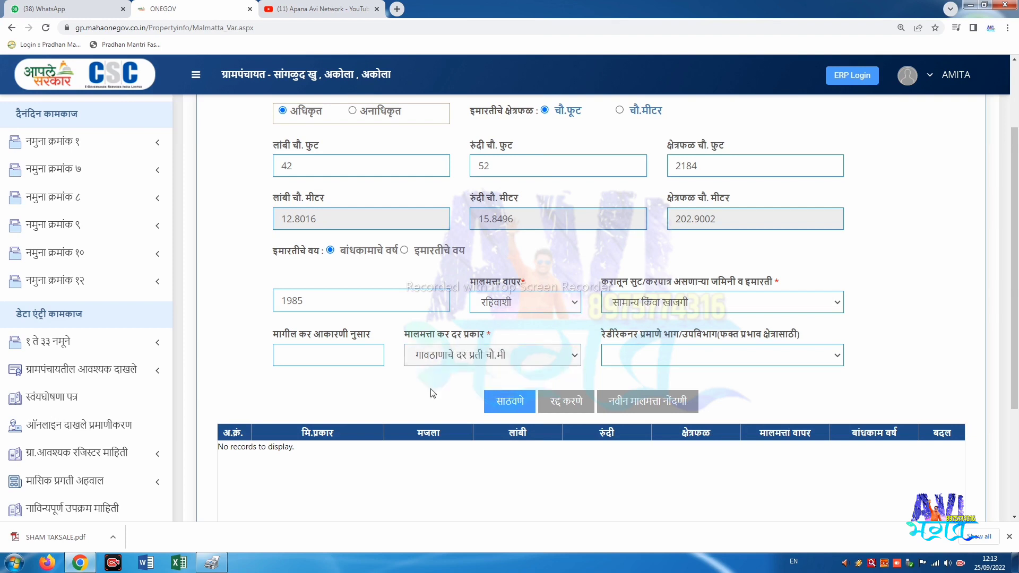
{"action": "left_click", "coordinate": [679, 364]}
{"action": "left_click", "coordinate": [679, 372]}
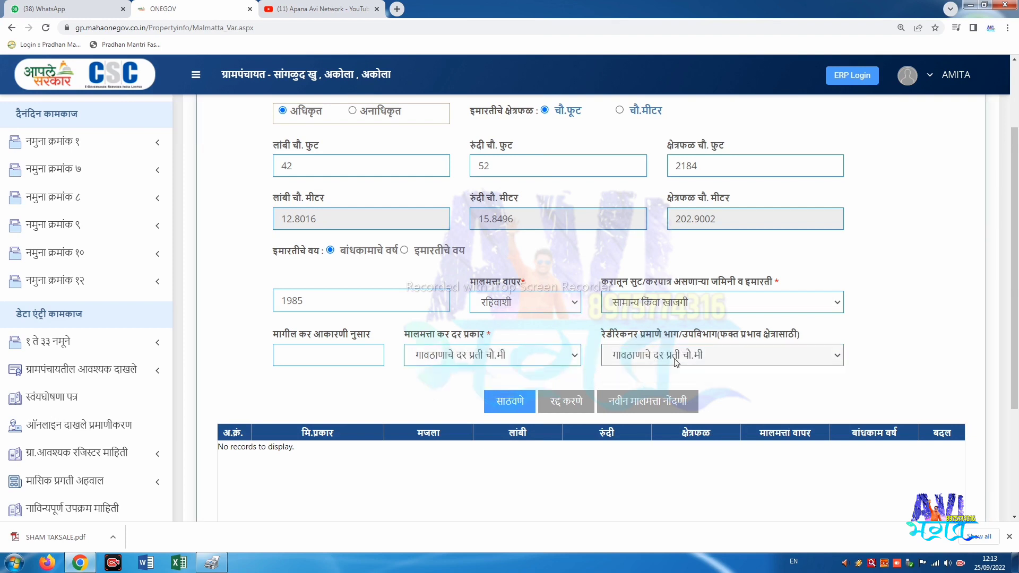
- Review the options for the property tax rate type and the ready reckoner division field
{"action": "left_click", "coordinate": [486, 356]}
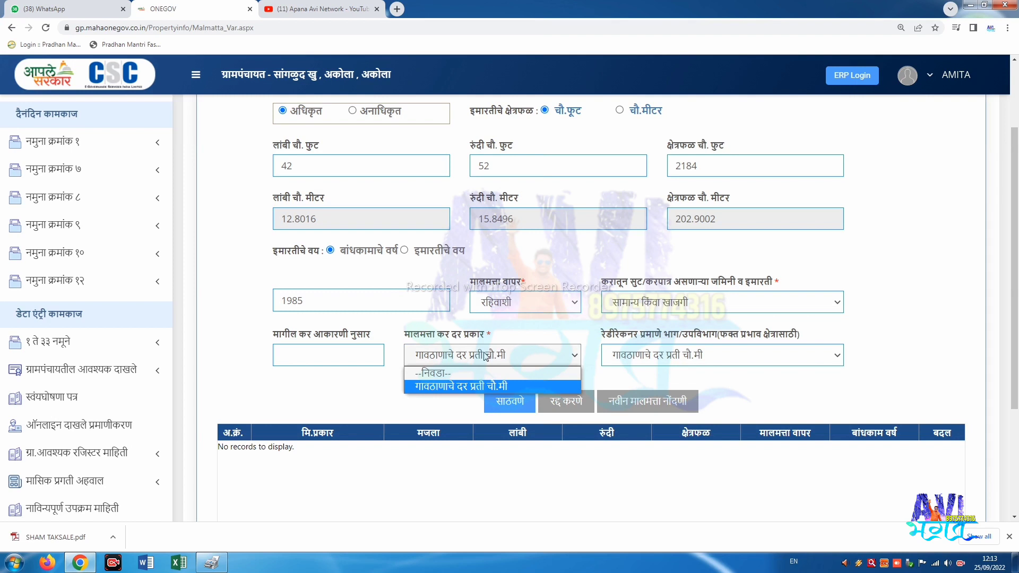
{"action": "left_click", "coordinate": [486, 356]}
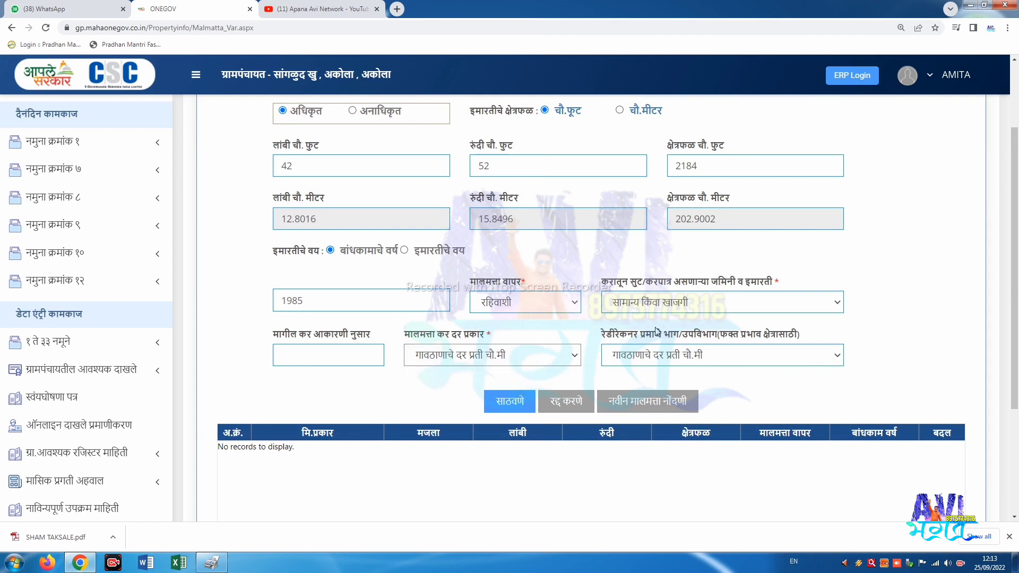
{"action": "left_click_drag", "start_coordinate": [658, 332], "coordinate": [860, 321]}
{"action": "left_click", "coordinate": [846, 327]}
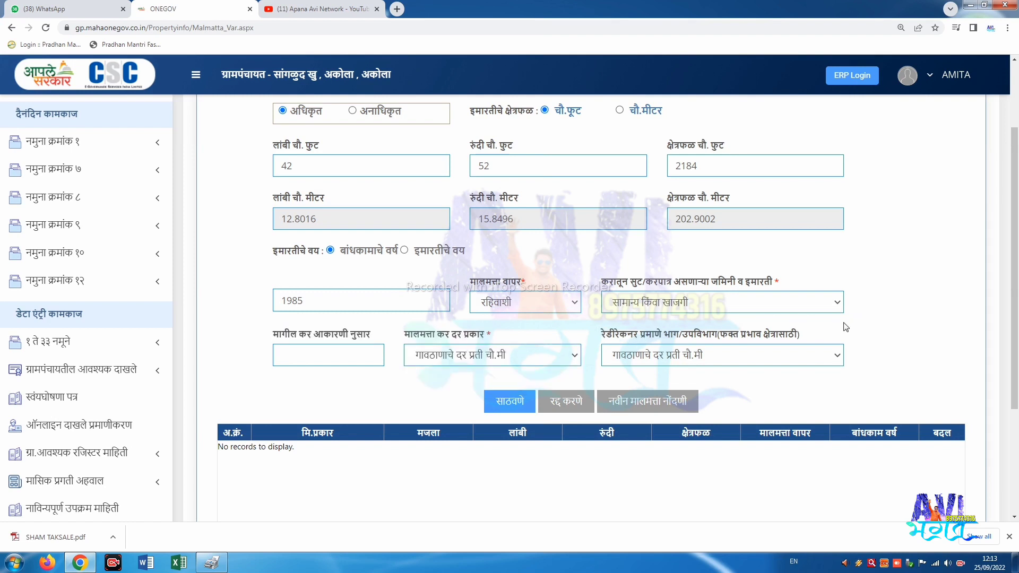
{"action": "triple_click", "coordinate": [815, 332]}
{"action": "left_click", "coordinate": [671, 363]}
{"action": "left_click", "coordinate": [575, 359]}
{"action": "left_click", "coordinate": [575, 365]}
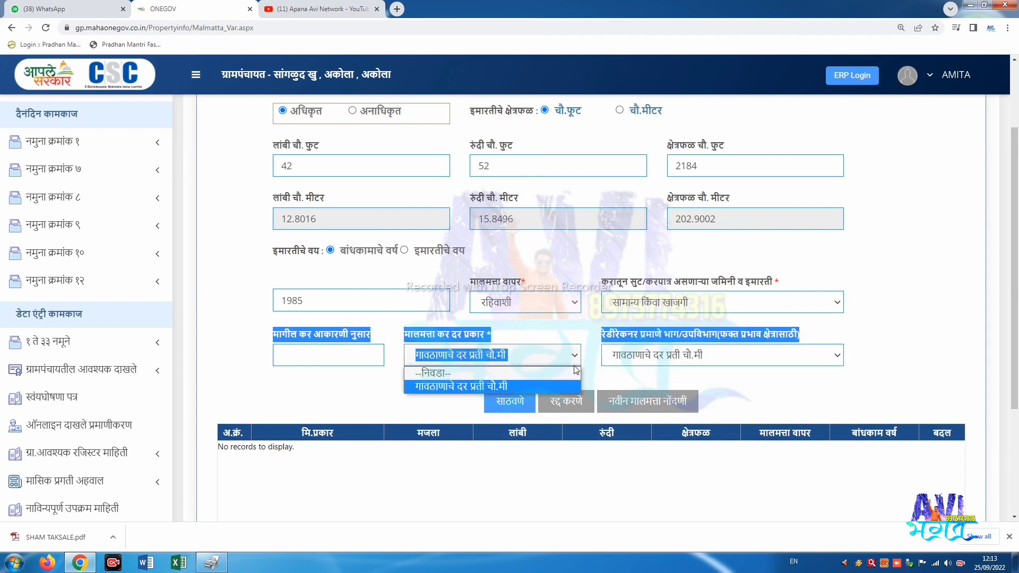
{"action": "left_click", "coordinate": [578, 334]}
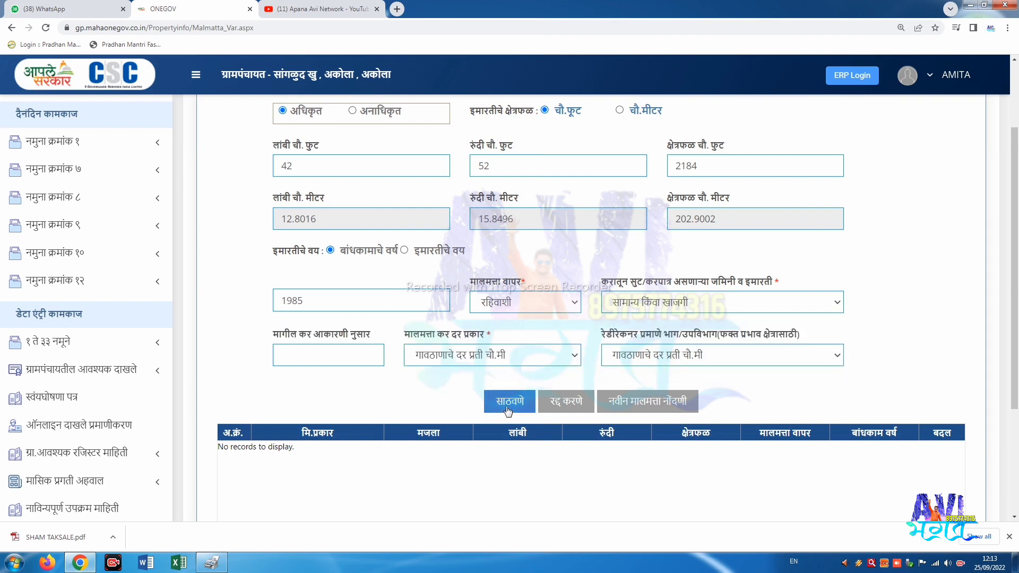
- Save the property description and check the save message
{"action": "left_click", "coordinate": [509, 404]}
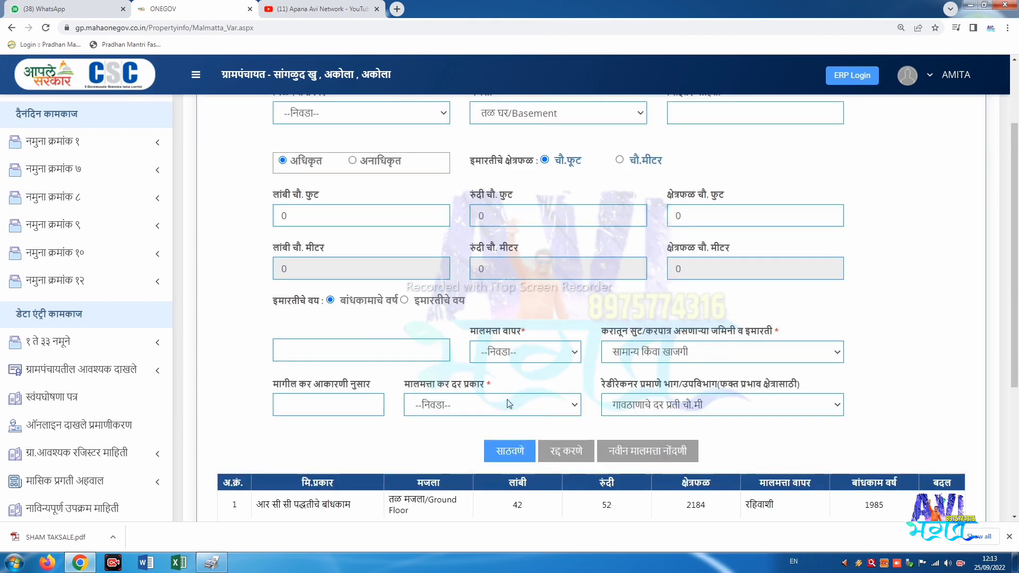
{"action": "scroll", "coordinate": [377, 421], "scroll_direction": "down", "scroll_amount": 2}
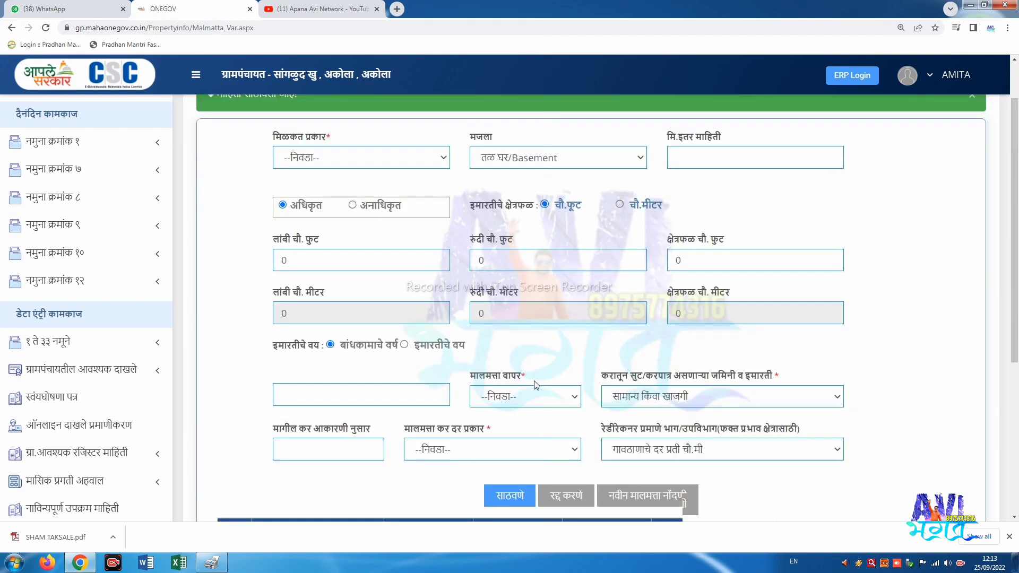
{"action": "left_click_drag", "start_coordinate": [226, 154], "coordinate": [241, 155]}
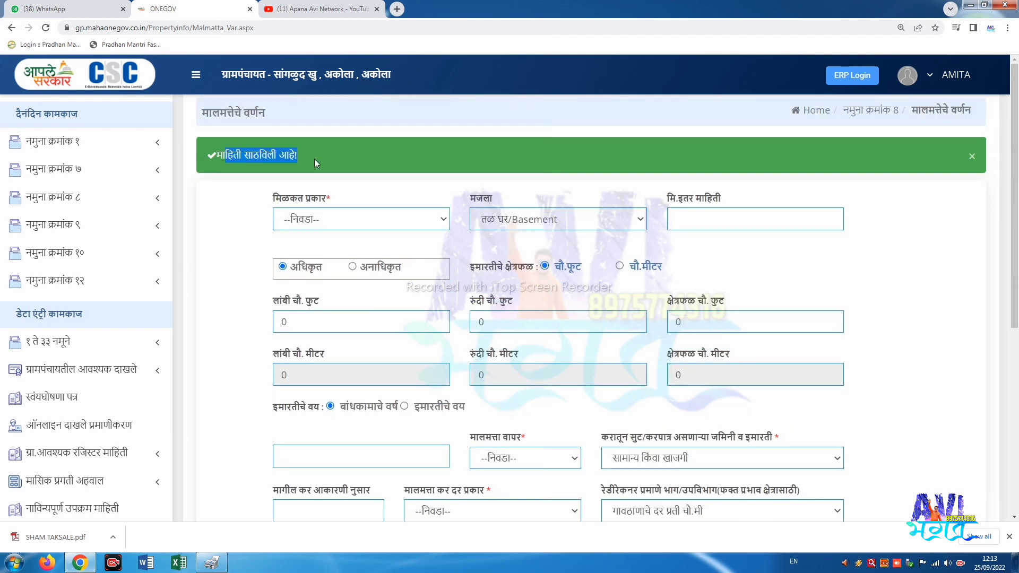
{"action": "left_click", "coordinate": [314, 158]}
- Open मालमत्ता माहिती प्रमाणिकरण under नमुना क्रमांक ८ and list the records for the period 2022 - 2026
{"action": "left_click", "coordinate": [81, 198]}
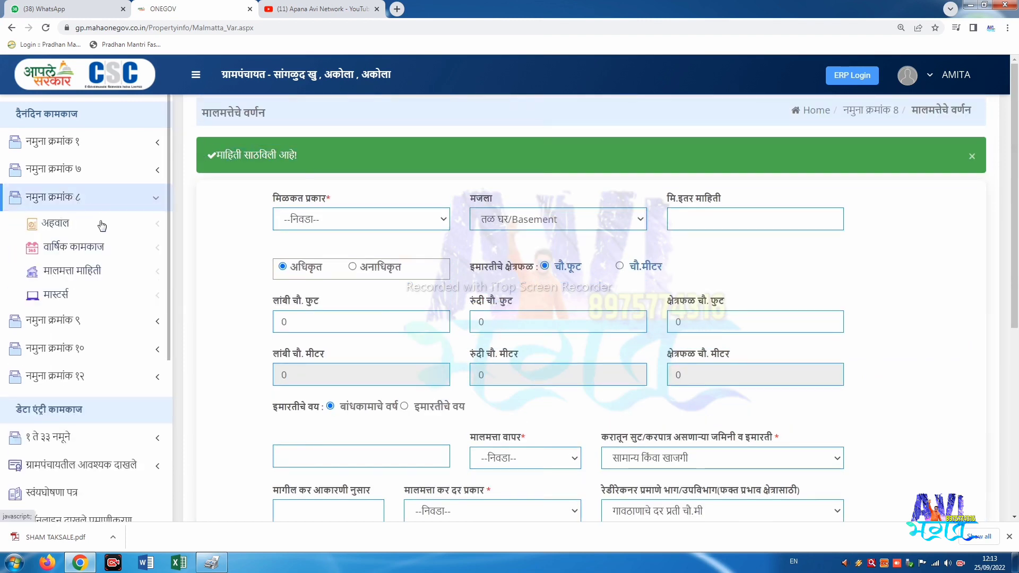
{"action": "left_click", "coordinate": [80, 271]}
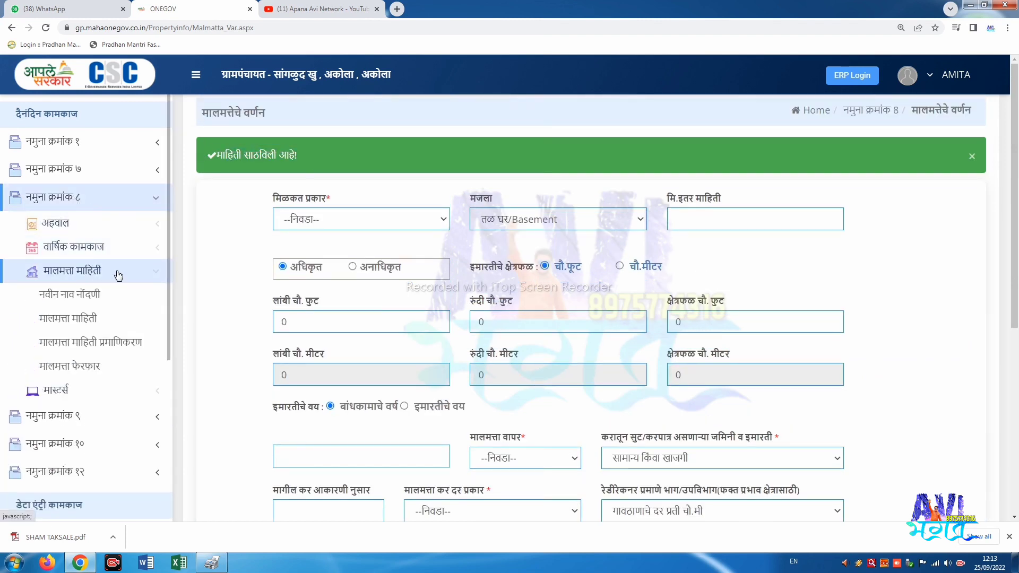
{"action": "left_click", "coordinate": [105, 346]}
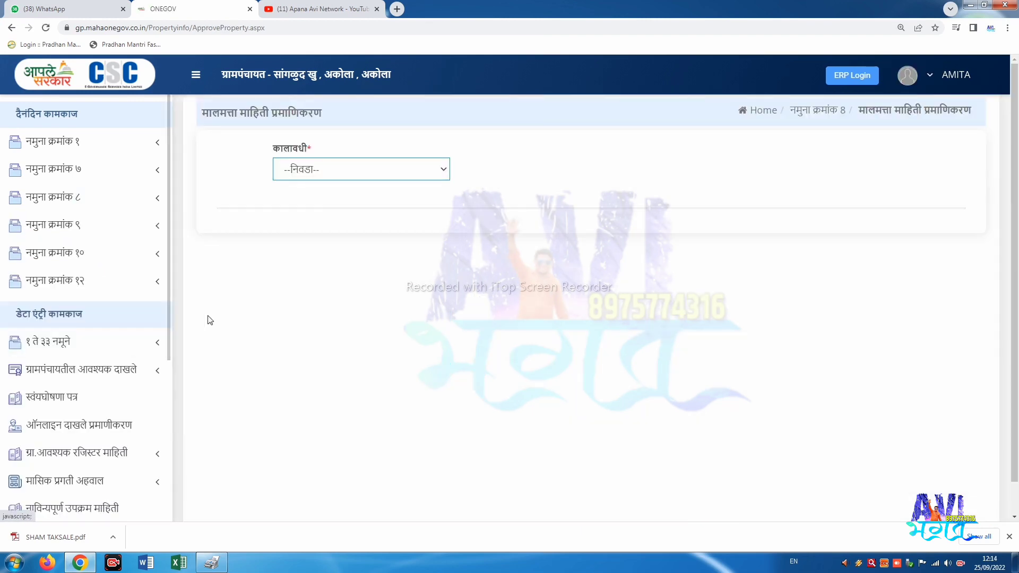
{"action": "left_click", "coordinate": [287, 162]}
{"action": "left_click", "coordinate": [301, 202]}
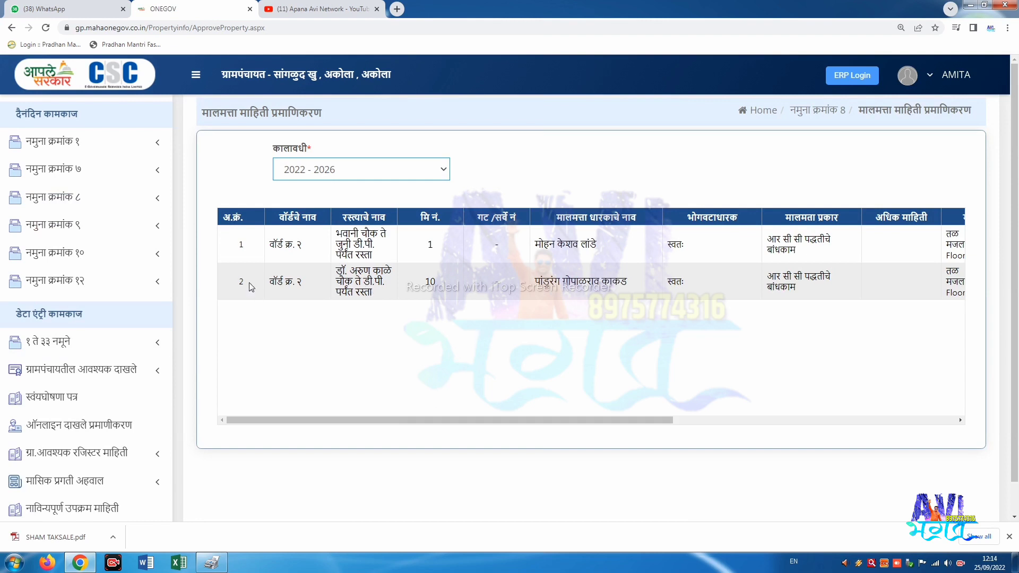
- Certify the record of property number 10 and the record of property number 1
{"action": "left_click_drag", "start_coordinate": [251, 287], "coordinate": [430, 287]}
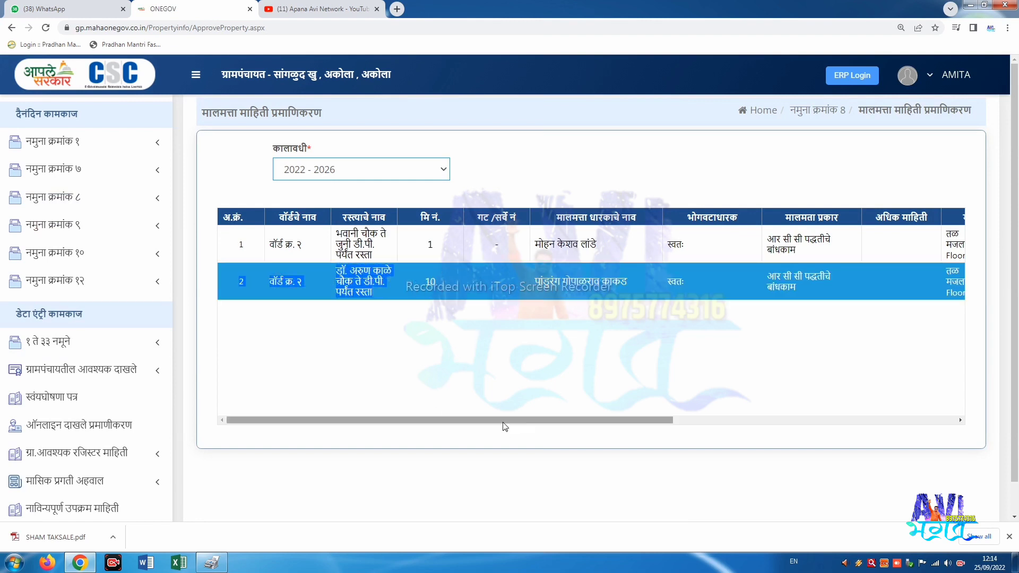
{"action": "left_click_drag", "start_coordinate": [503, 421], "coordinate": [918, 379]}
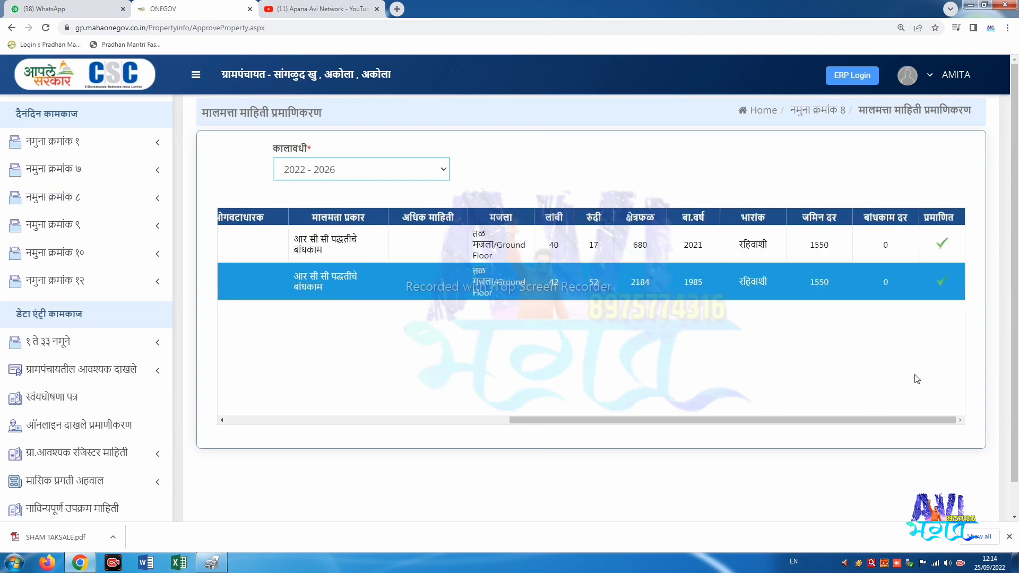
{"action": "left_click", "coordinate": [940, 283]}
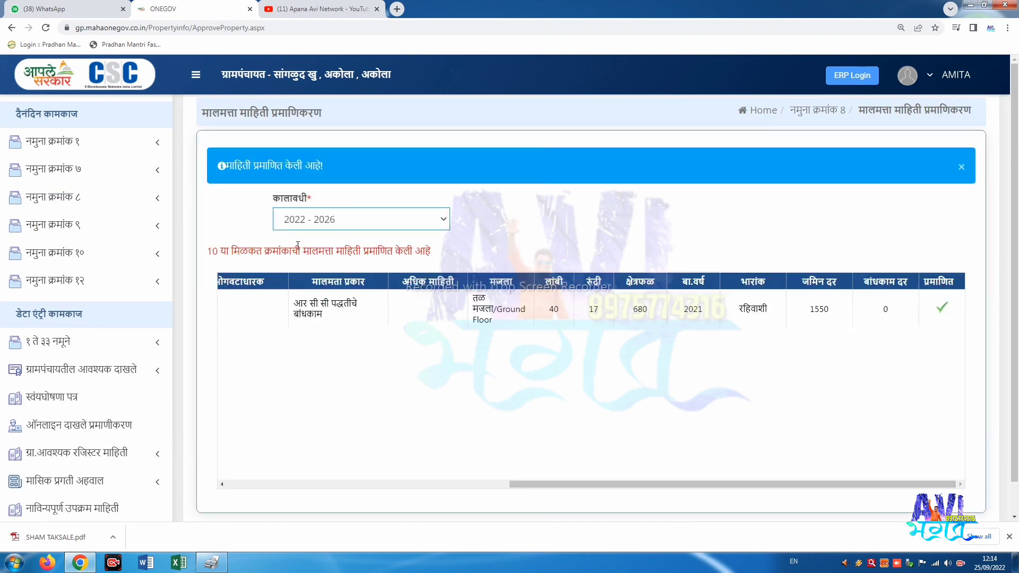
{"action": "left_click_drag", "start_coordinate": [218, 171], "coordinate": [344, 170]}
{"action": "left_click_drag", "start_coordinate": [205, 252], "coordinate": [428, 254]}
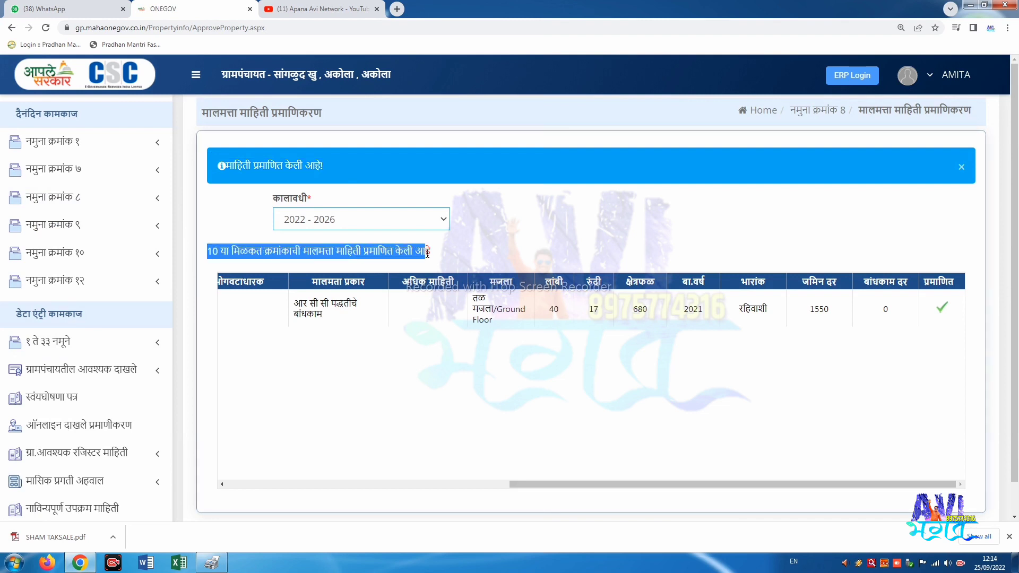
{"action": "left_click", "coordinate": [446, 259]}
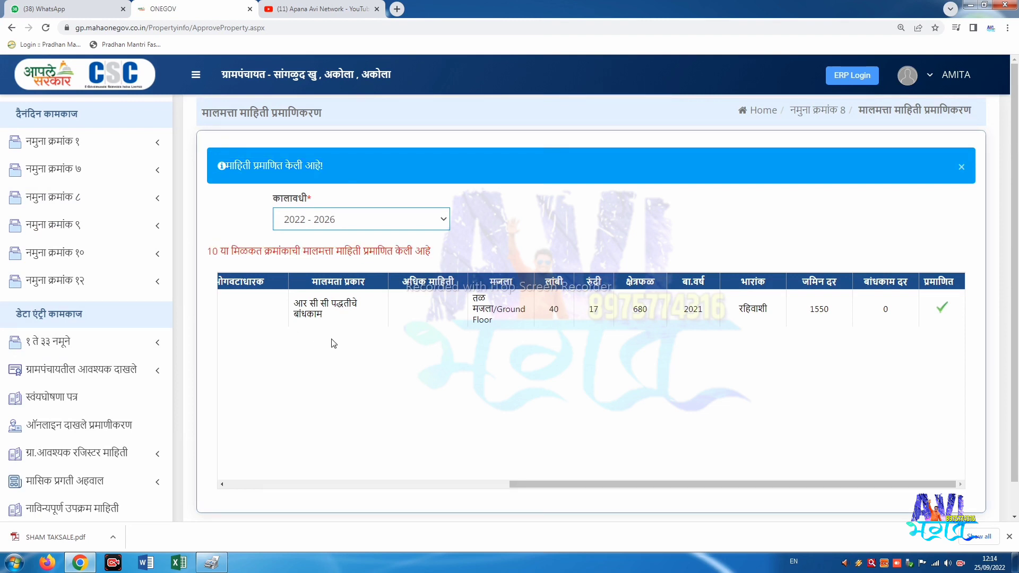
{"action": "left_click", "coordinate": [942, 308]}
- Open the मालमत्ता कर आकारणी page from the वार्षिक कामकाज section of नमुना क्रमांक ८
{"action": "left_click", "coordinate": [73, 211]}
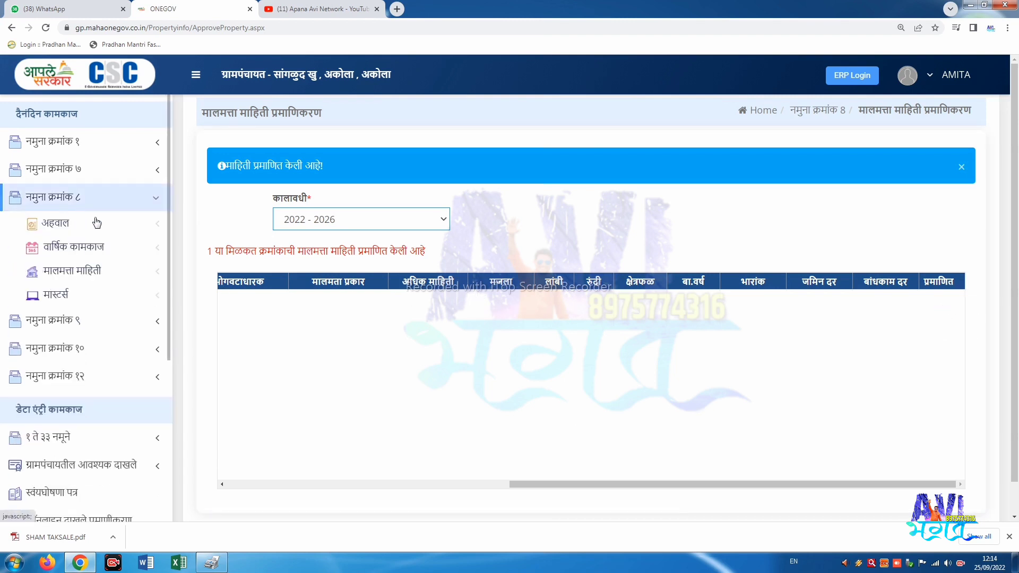
{"action": "left_click", "coordinate": [91, 270]}
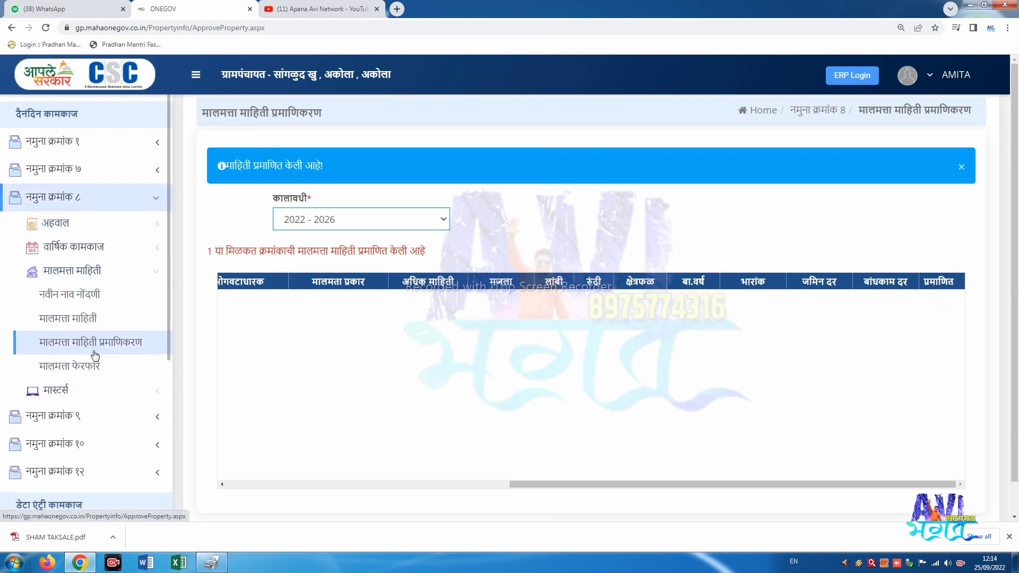
{"action": "left_click", "coordinate": [75, 259]}
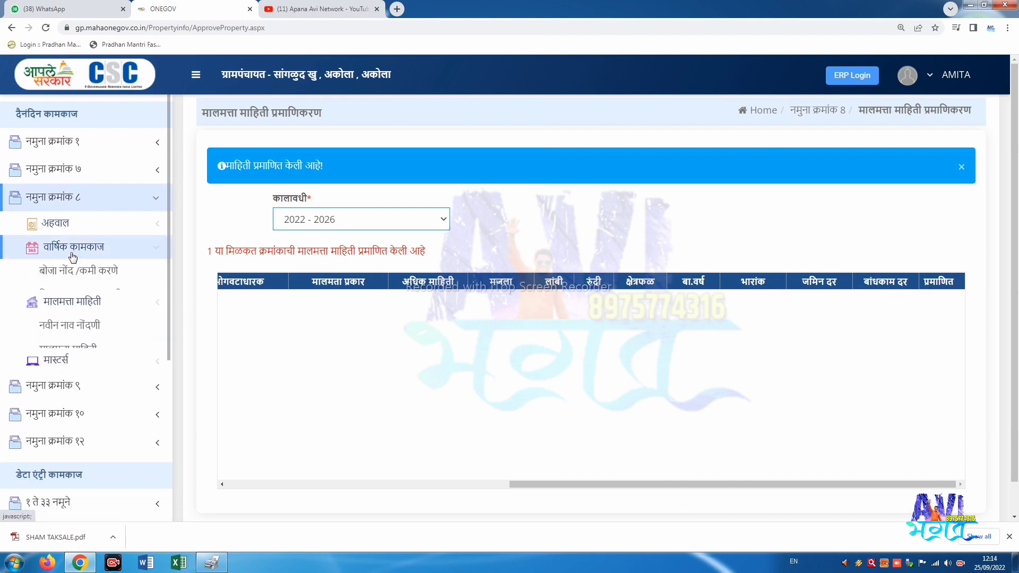
{"action": "left_click", "coordinate": [80, 296]}
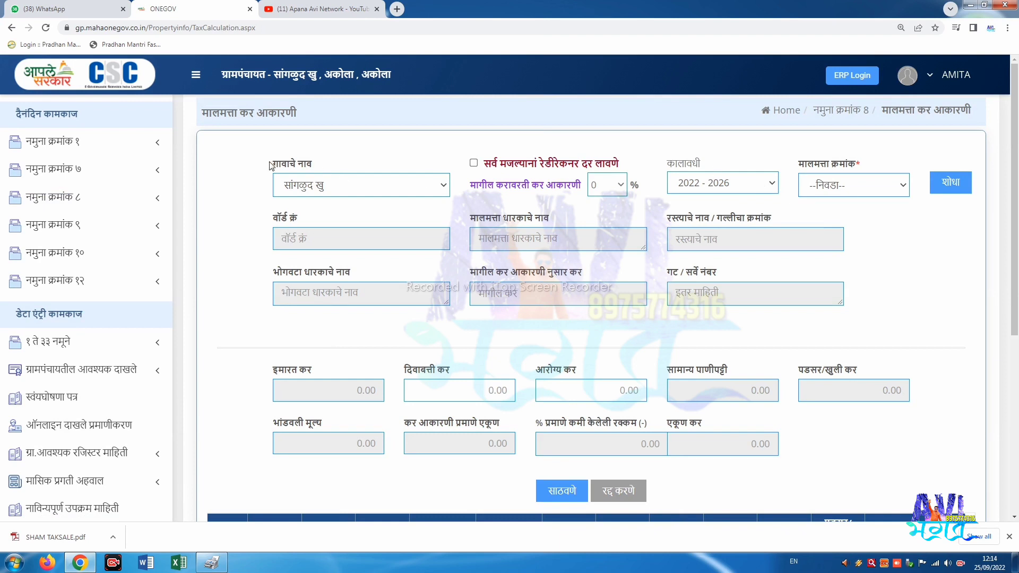
- Keep the period 2022 - 2026 and choose property number 10 for the tax assessment
{"action": "left_click_drag", "start_coordinate": [271, 166], "coordinate": [716, 164]}
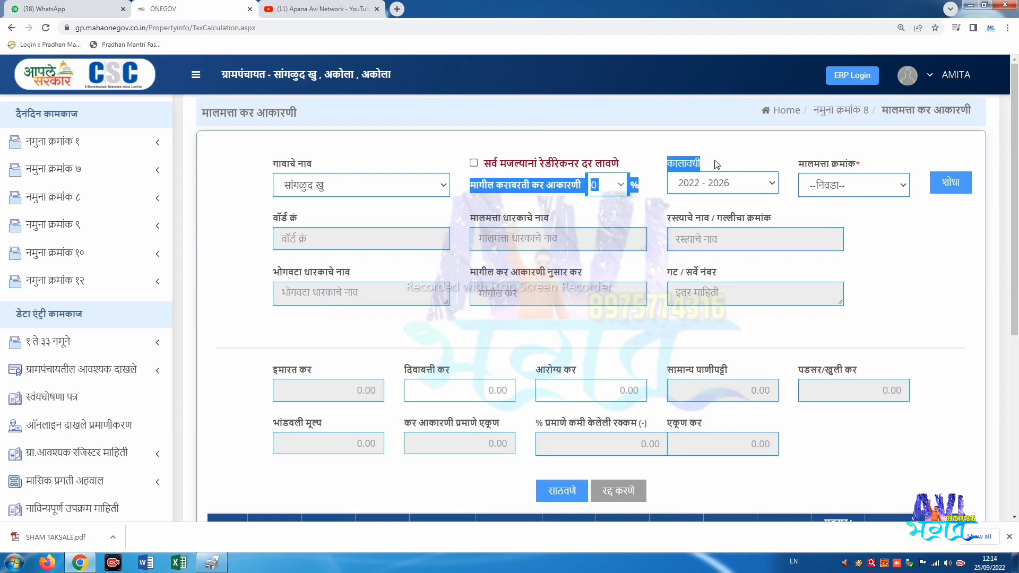
{"action": "left_click", "coordinate": [716, 164]}
{"action": "left_click", "coordinate": [722, 183]}
{"action": "left_click", "coordinate": [722, 183]}
{"action": "left_click_drag", "start_coordinate": [796, 166], "coordinate": [838, 167]}
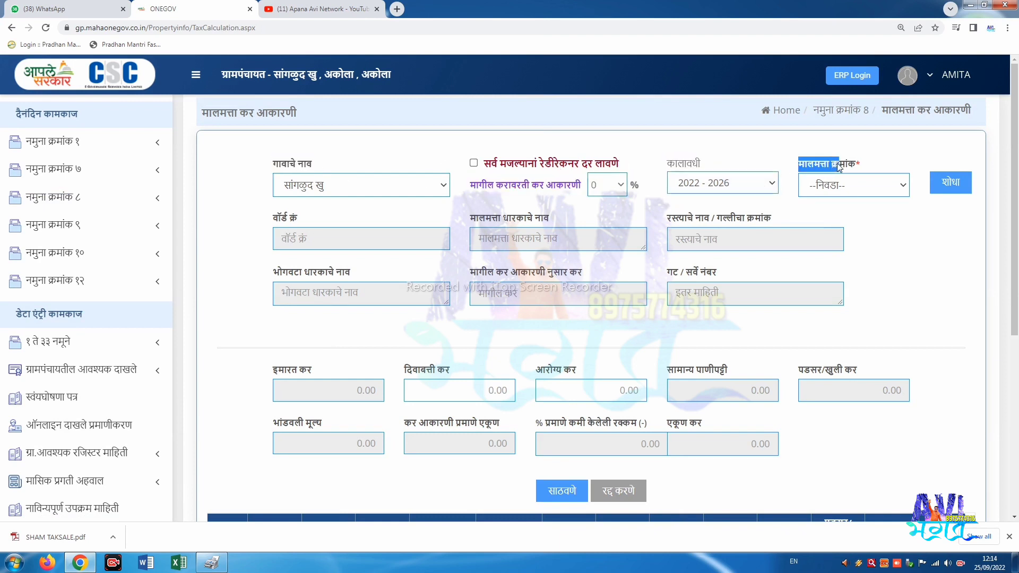
{"action": "left_click", "coordinate": [834, 185]}
{"action": "left_click", "coordinate": [833, 305]}
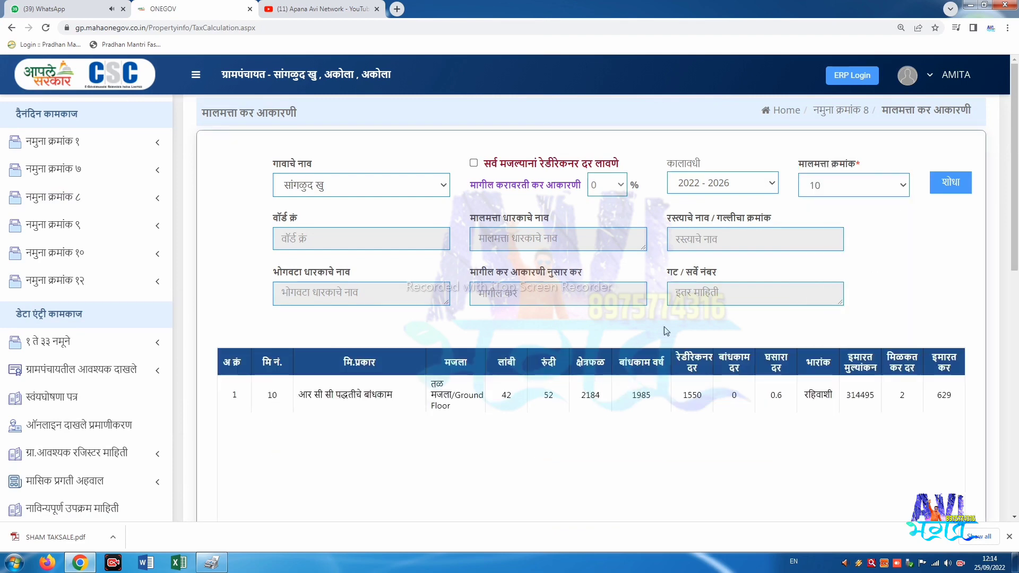
- Set दिवाबत्ती कर and आरोग्य कर to 30 each in the tax assessment of property number 10
{"action": "scroll", "coordinate": [508, 317], "scroll_direction": "down", "scroll_amount": 5}
{"action": "scroll", "coordinate": [508, 317], "scroll_direction": "up", "scroll_amount": 5}
{"action": "scroll", "coordinate": [850, 250], "scroll_direction": "down", "scroll_amount": 3}
{"action": "scroll", "coordinate": [849, 248], "scroll_direction": "down", "scroll_amount": 2}
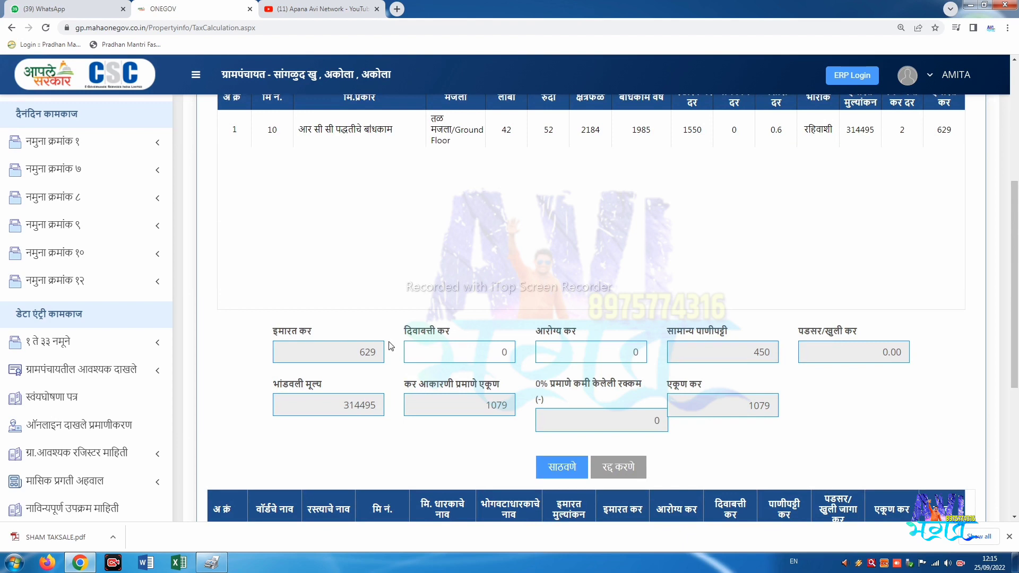
{"action": "left_click_drag", "start_coordinate": [400, 330], "coordinate": [477, 335]}
{"action": "left_click", "coordinate": [509, 353]}
{"action": "key", "text": "BackSpace"}
{"action": "type", "text": "30"}
{"action": "left_click", "coordinate": [639, 352]}
{"action": "key", "text": "BackSpace"}
{"action": "type", "text": "3"}
{"action": "left_click_drag", "start_coordinate": [670, 333], "coordinate": [729, 331]}
{"action": "left_click", "coordinate": [762, 331]}
{"action": "double_click", "coordinate": [764, 352]}
{"action": "left_click", "coordinate": [787, 380]}
- Review the assessed building and tax amounts and save the tax assessment of property number 10
{"action": "scroll", "coordinate": [733, 381], "scroll_direction": "up", "scroll_amount": 5}
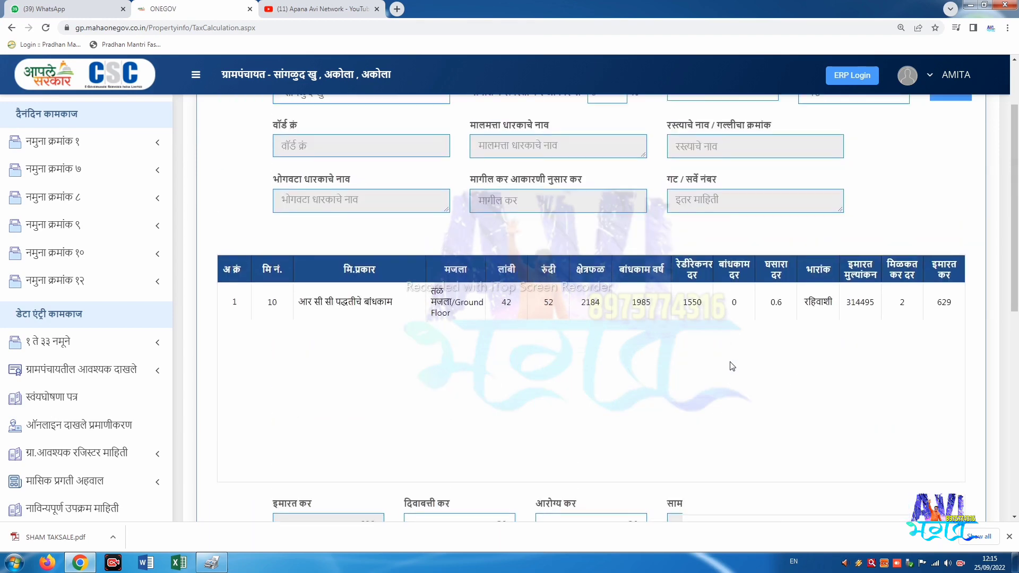
{"action": "scroll", "coordinate": [737, 310], "scroll_direction": "down", "scroll_amount": 5}
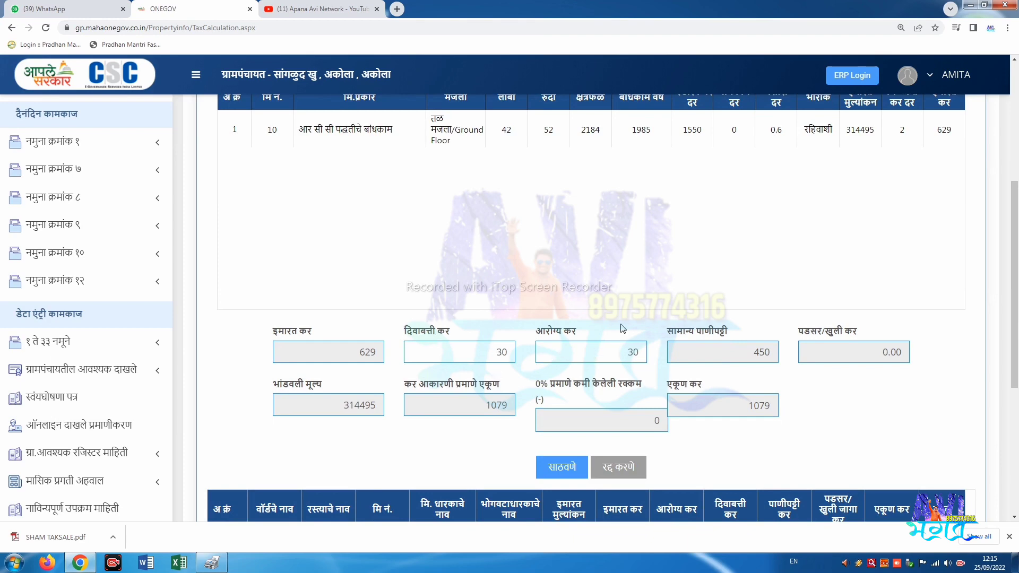
{"action": "scroll", "coordinate": [623, 328], "scroll_direction": "down", "scroll_amount": 3}
{"action": "scroll", "coordinate": [573, 260], "scroll_direction": "down", "scroll_amount": 1}
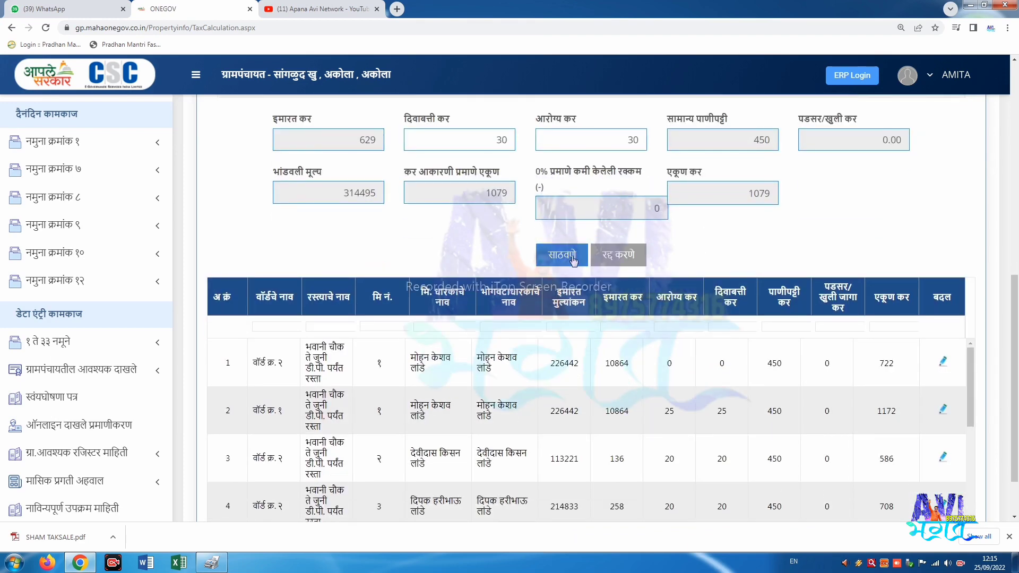
{"action": "left_click", "coordinate": [572, 259]}
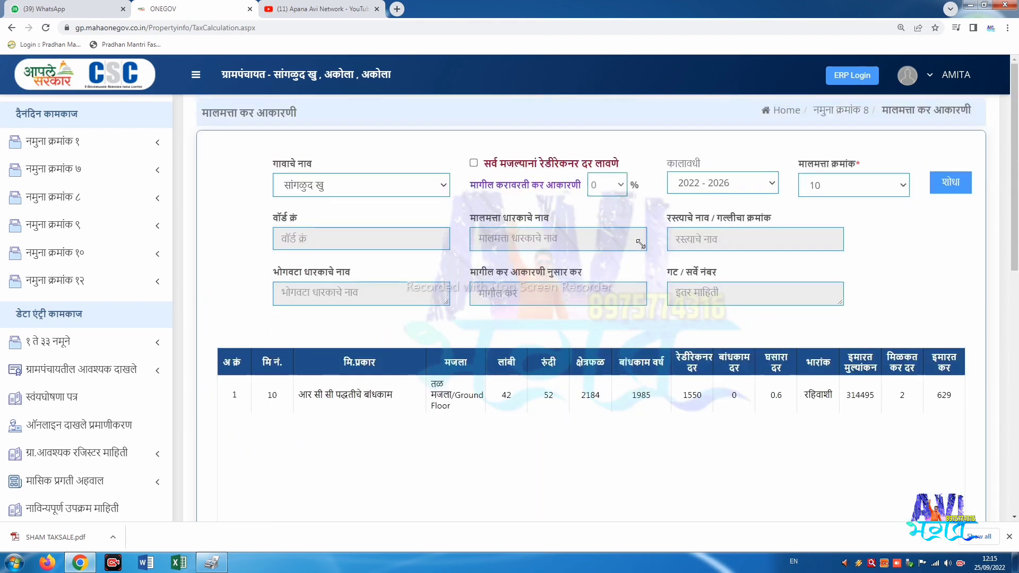
{"action": "scroll", "coordinate": [770, 208], "scroll_direction": "down", "scroll_amount": 8}
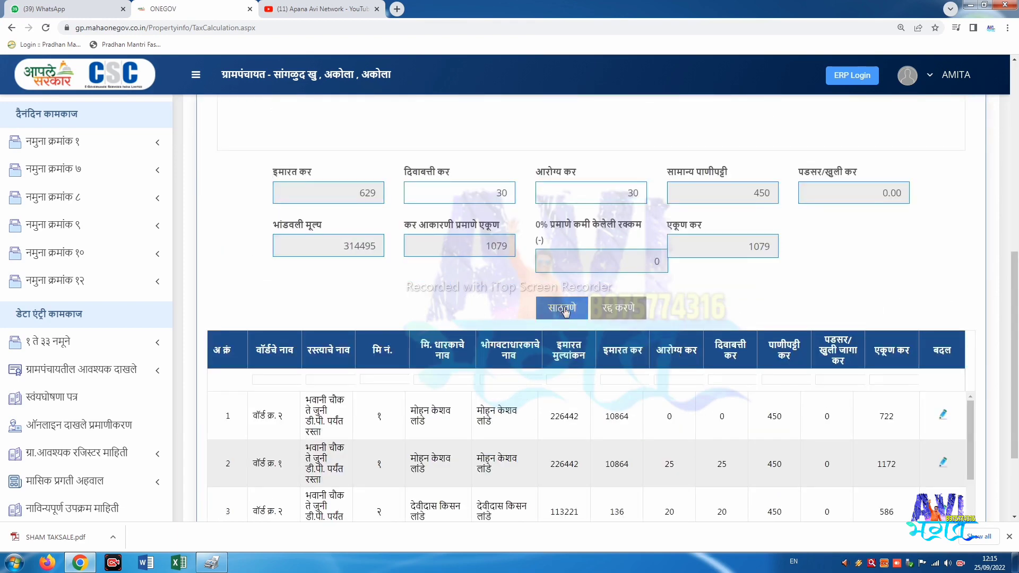
{"action": "left_click", "coordinate": [566, 311]}
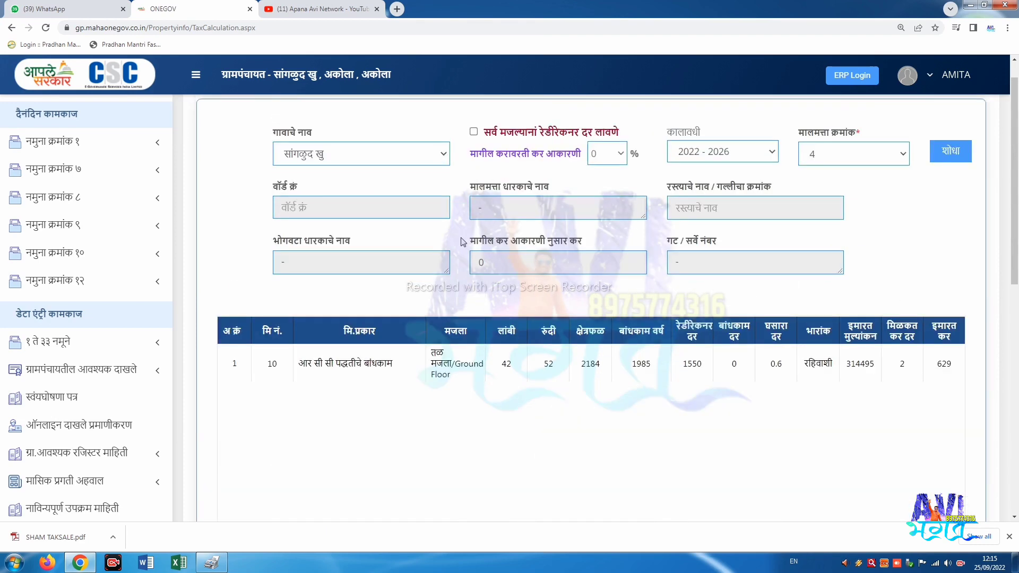
- Look through the assessment list, and reload the मिळकत कर आकारणी page from the वार्षिक कामकाज section of नमुना क्रमांक ८
{"action": "scroll", "coordinate": [432, 321], "scroll_direction": "down", "scroll_amount": 15}
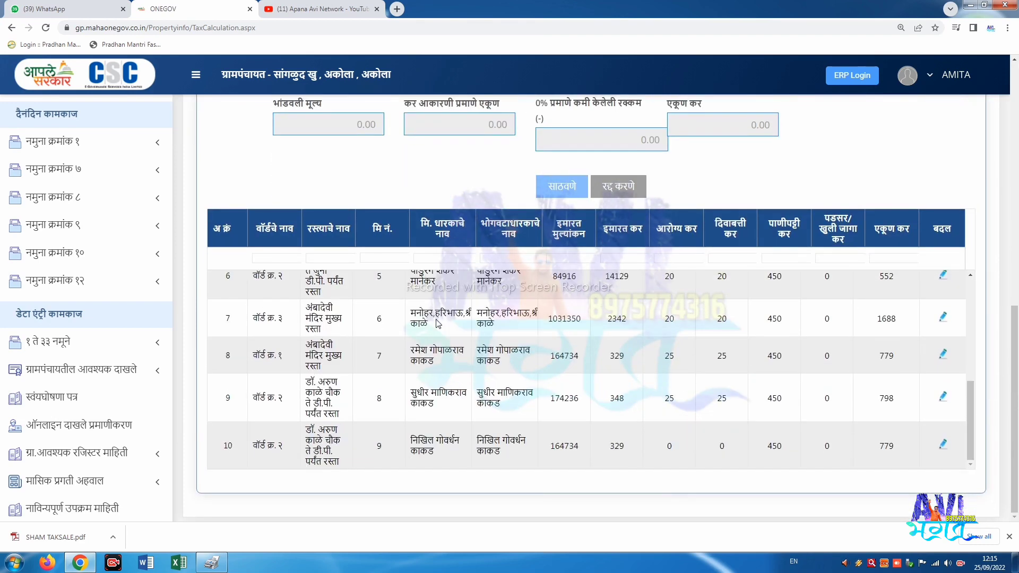
{"action": "scroll", "coordinate": [435, 329], "scroll_direction": "up", "scroll_amount": 8}
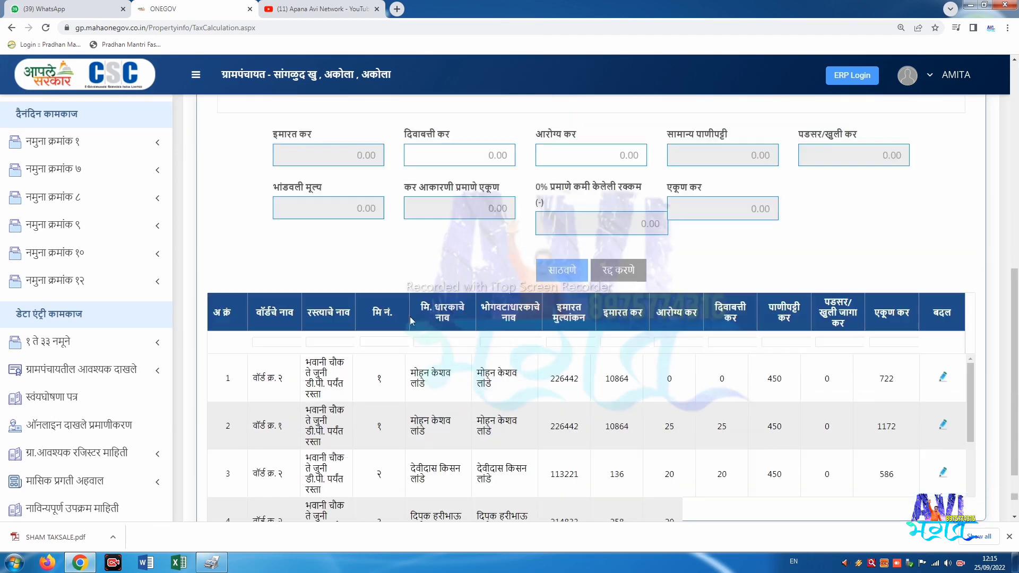
{"action": "scroll", "coordinate": [410, 318], "scroll_direction": "up", "scroll_amount": 7}
{"action": "scroll", "coordinate": [410, 318], "scroll_direction": "down", "scroll_amount": 8}
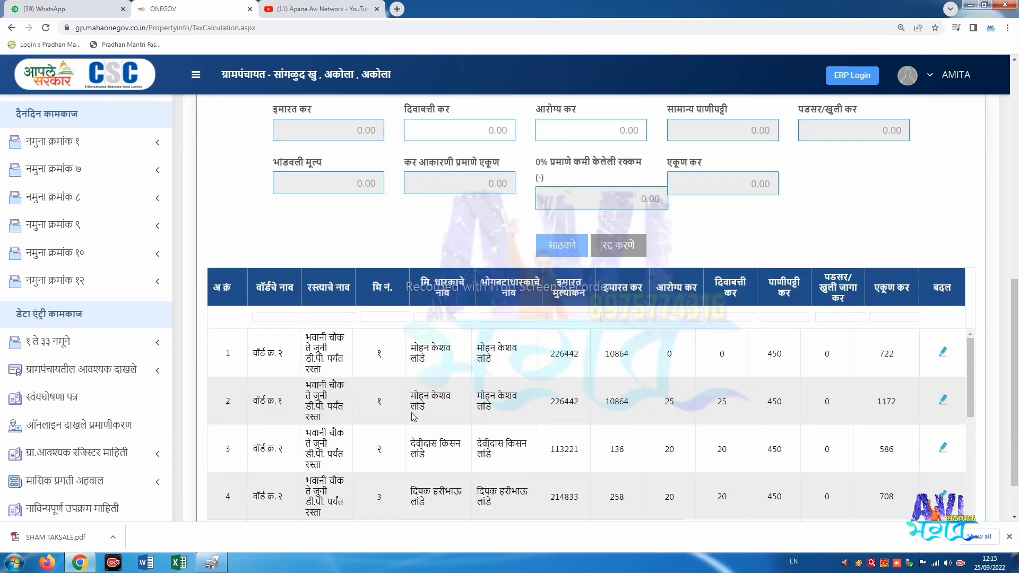
{"action": "scroll", "coordinate": [414, 417], "scroll_direction": "down", "scroll_amount": 5}
{"action": "scroll", "coordinate": [410, 396], "scroll_direction": "up", "scroll_amount": 10}
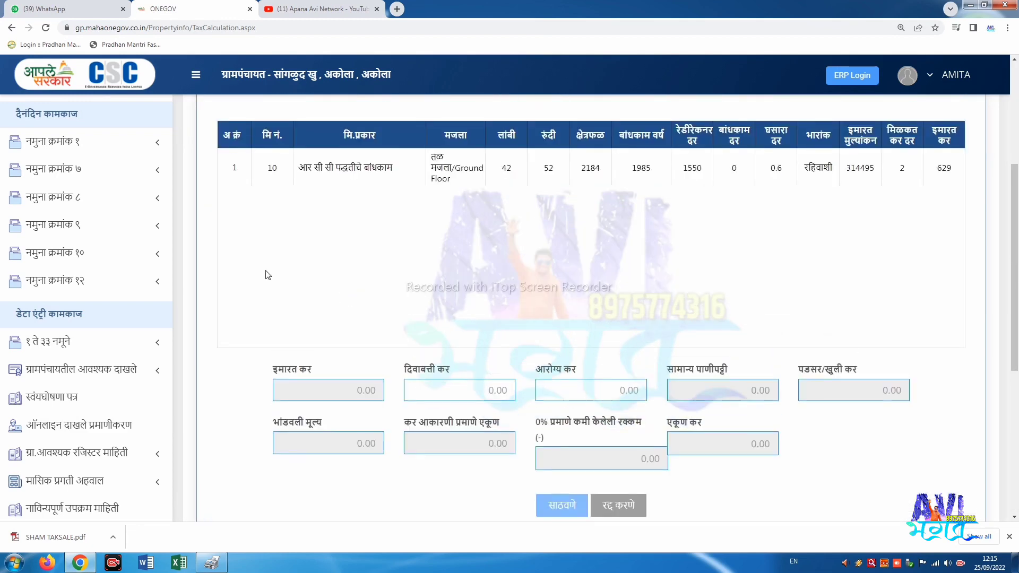
{"action": "scroll", "coordinate": [268, 274], "scroll_direction": "up", "scroll_amount": 4}
{"action": "left_click", "coordinate": [80, 198]}
{"action": "left_click", "coordinate": [90, 250]}
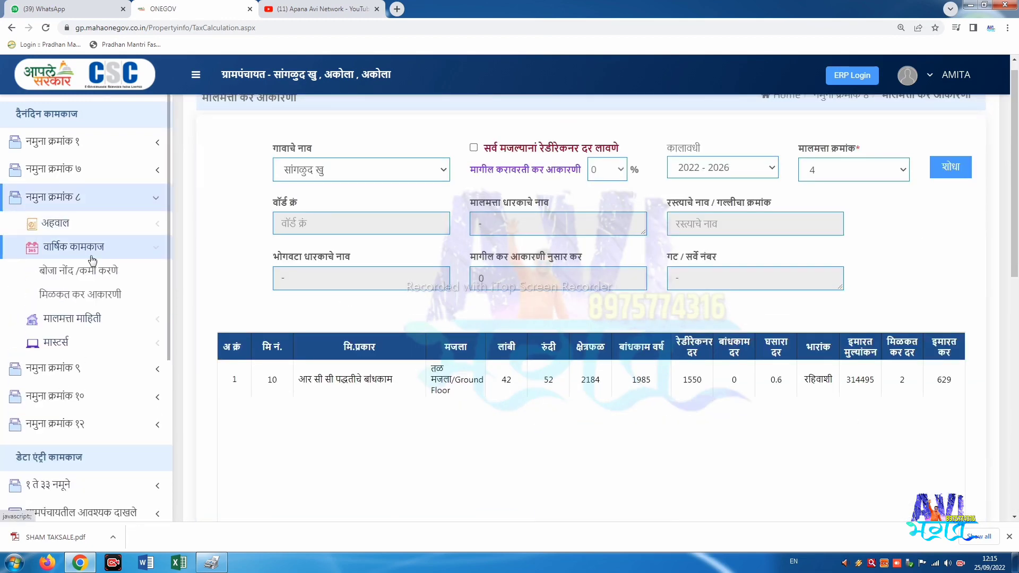
{"action": "left_click", "coordinate": [93, 301]}
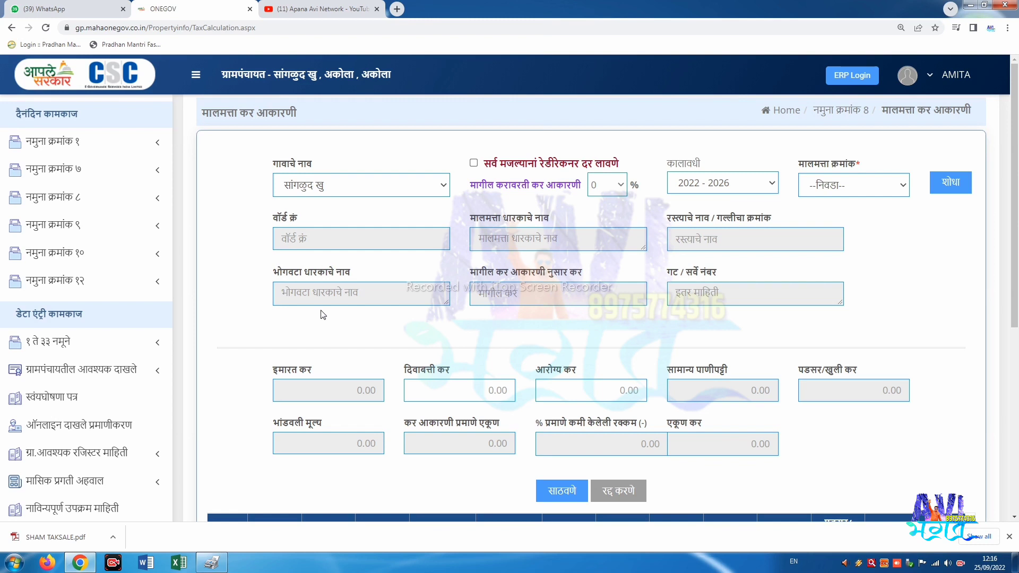
{"action": "left_click", "coordinate": [113, 199]}
{"action": "left_click", "coordinate": [85, 246]}
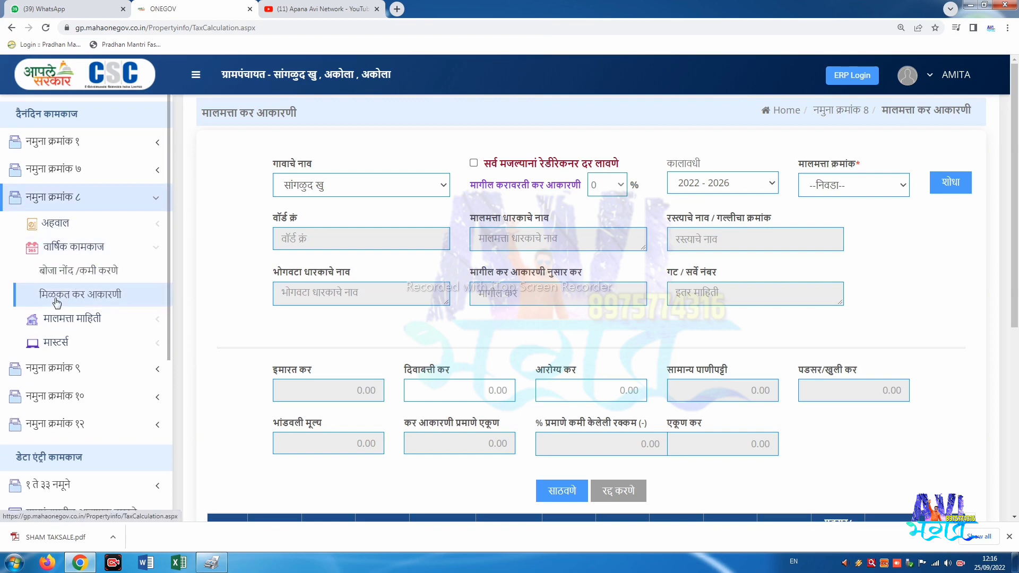
{"action": "left_click", "coordinate": [106, 295]}
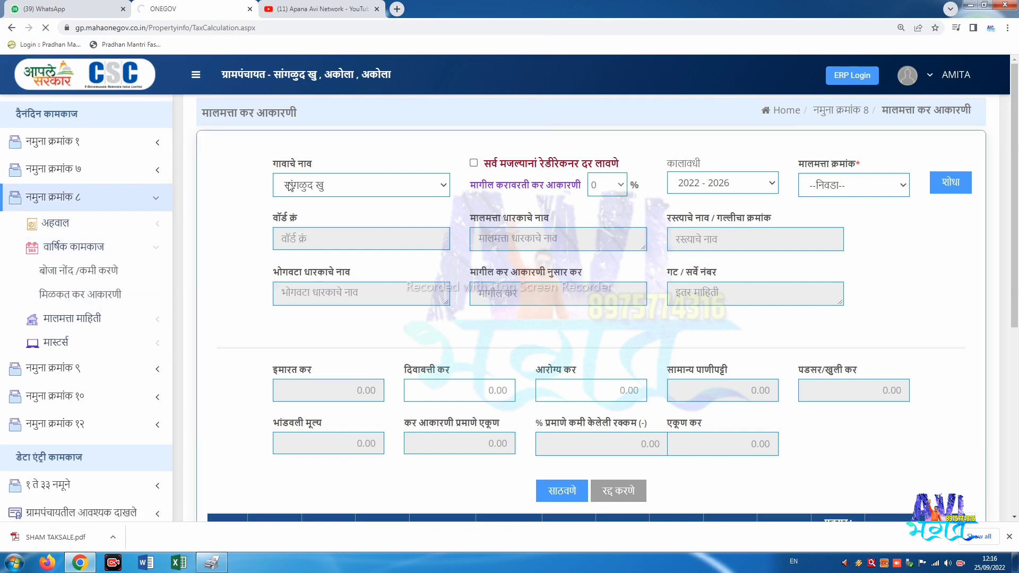
- Open the assessment entry of property number 10 from the list and check its owner and tax details
{"action": "scroll", "coordinate": [419, 223], "scroll_direction": "down", "scroll_amount": 3}
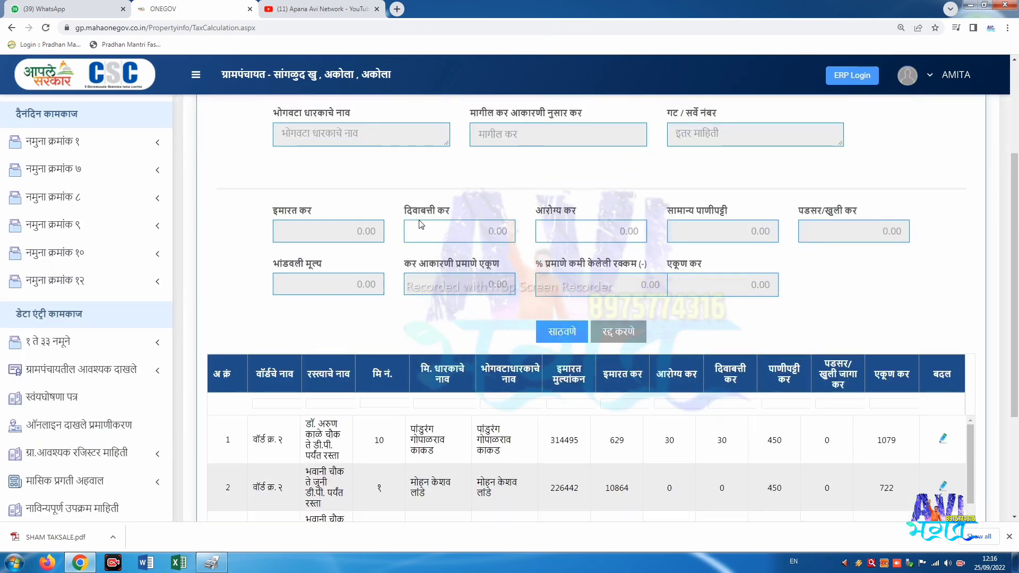
{"action": "scroll", "coordinate": [421, 225], "scroll_direction": "down", "scroll_amount": 3}
{"action": "scroll", "coordinate": [242, 329], "scroll_direction": "up", "scroll_amount": 1}
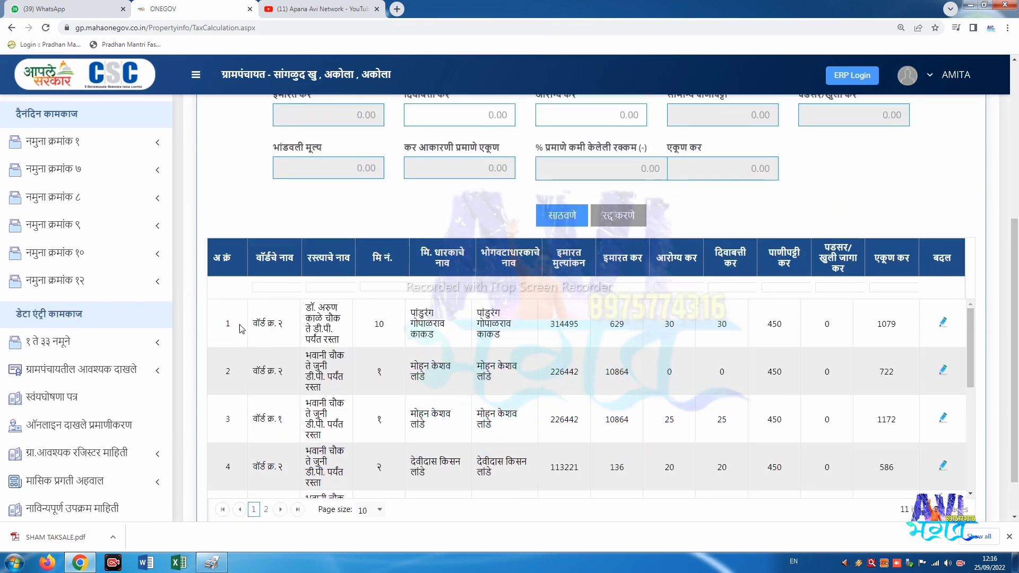
{"action": "left_click", "coordinate": [383, 328]}
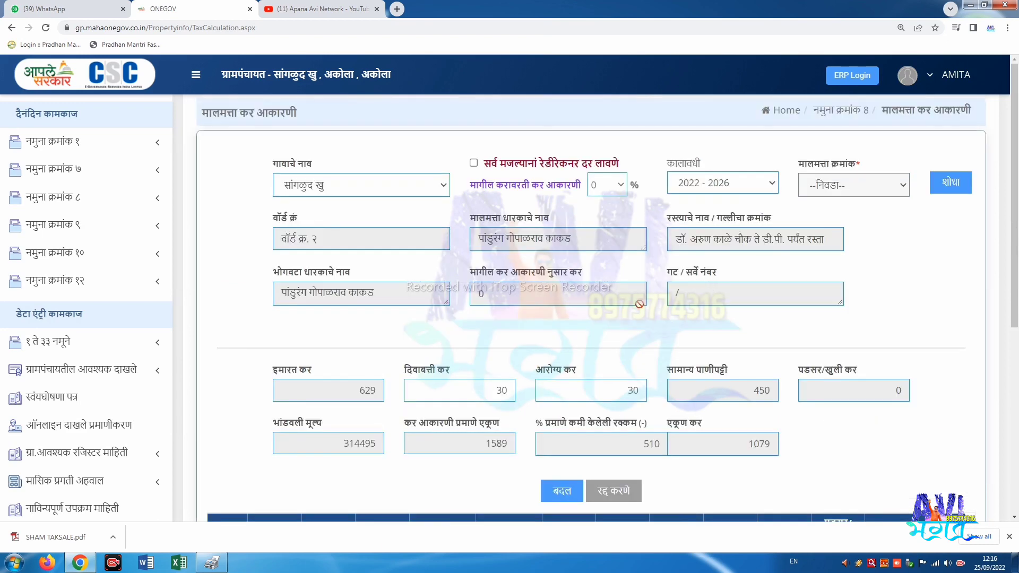
{"action": "left_click_drag", "start_coordinate": [479, 243], "coordinate": [545, 243]}
{"action": "left_click", "coordinate": [602, 270]}
{"action": "left_click_drag", "start_coordinate": [480, 243], "coordinate": [584, 258]}
{"action": "left_click", "coordinate": [586, 263]}
{"action": "scroll", "coordinate": [587, 263], "scroll_direction": "down", "scroll_amount": 2}
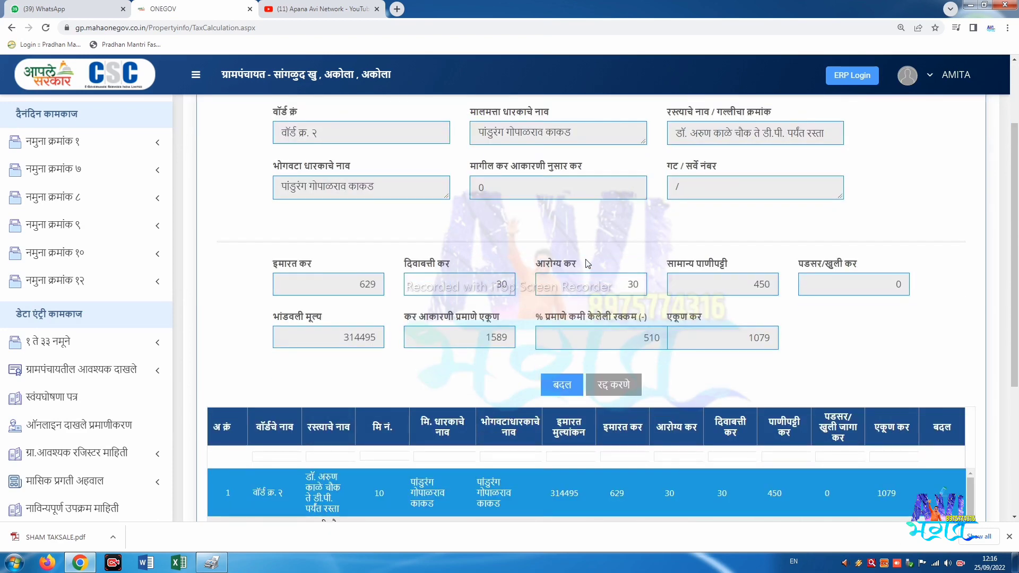
{"action": "scroll", "coordinate": [589, 264], "scroll_direction": "up", "scroll_amount": 2}
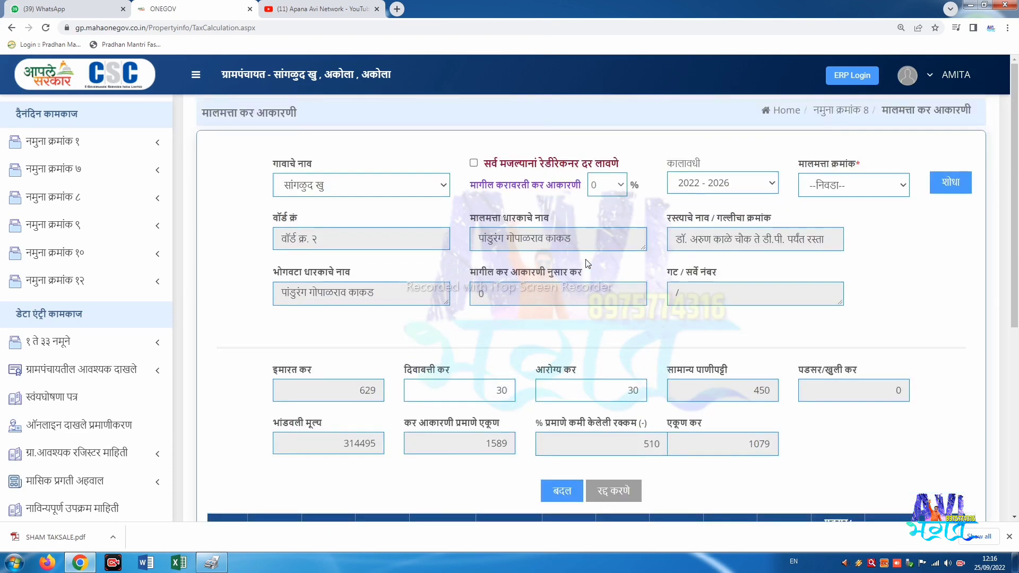
- Submit the opened assessment of property number 10 as an update and look over the list of assessments
{"action": "scroll", "coordinate": [588, 264], "scroll_direction": "down", "scroll_amount": 1}
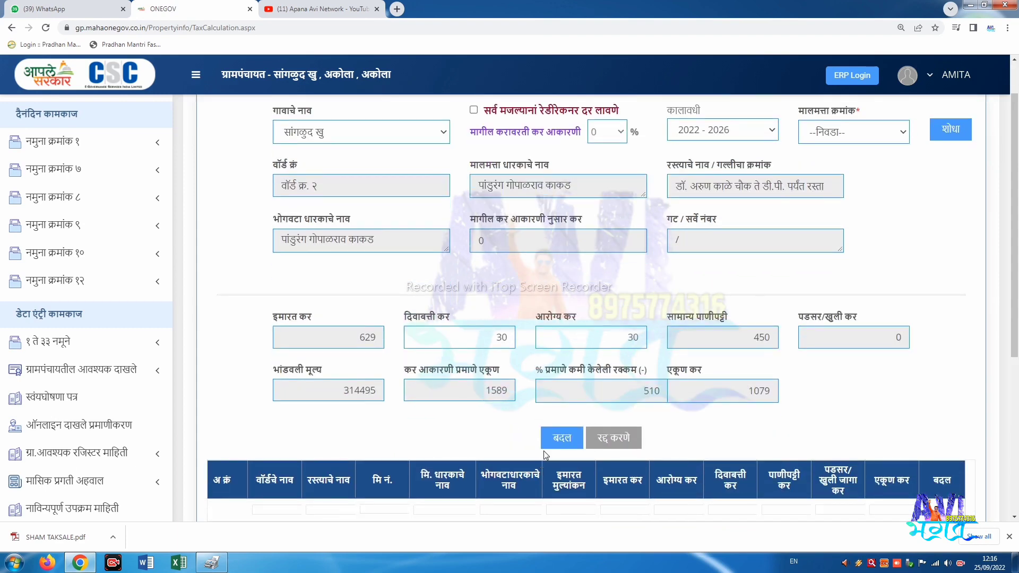
{"action": "left_click", "coordinate": [555, 443]}
{"action": "scroll", "coordinate": [521, 386], "scroll_direction": "down", "scroll_amount": 4}
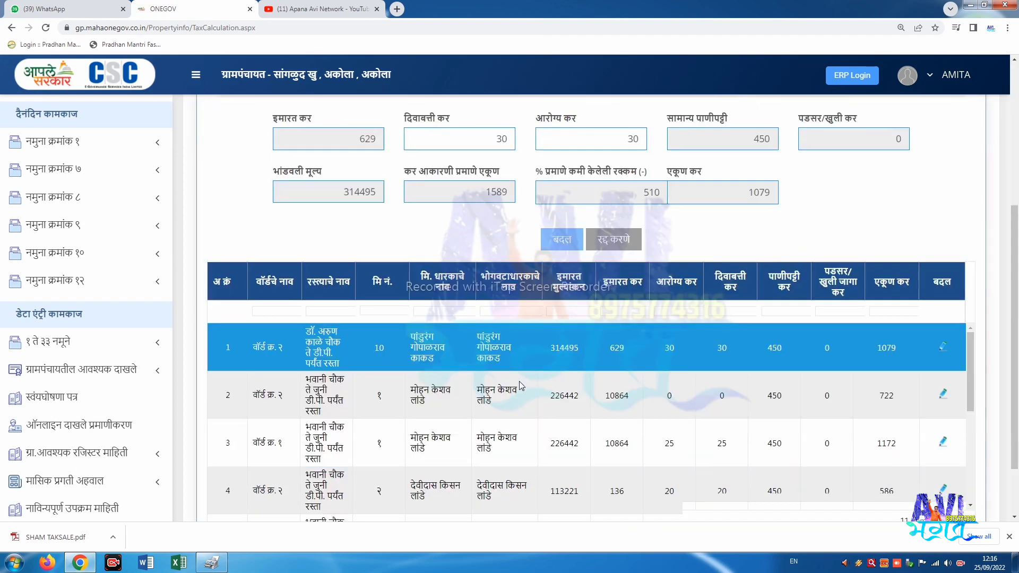
{"action": "scroll", "coordinate": [356, 329], "scroll_direction": "down", "scroll_amount": 4}
{"action": "scroll", "coordinate": [285, 256], "scroll_direction": "up", "scroll_amount": 5}
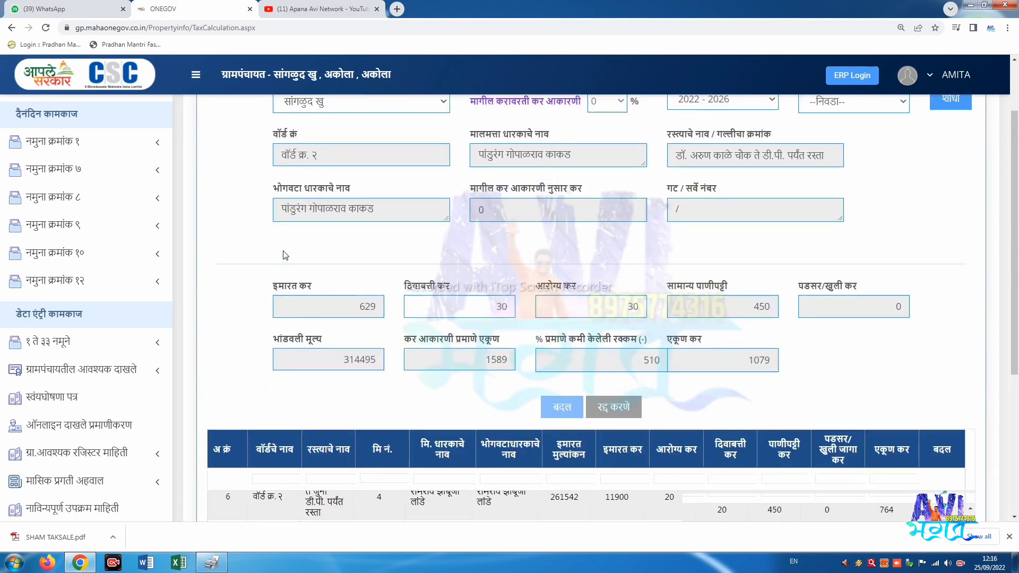
{"action": "scroll", "coordinate": [285, 256], "scroll_direction": "up", "scroll_amount": 2}
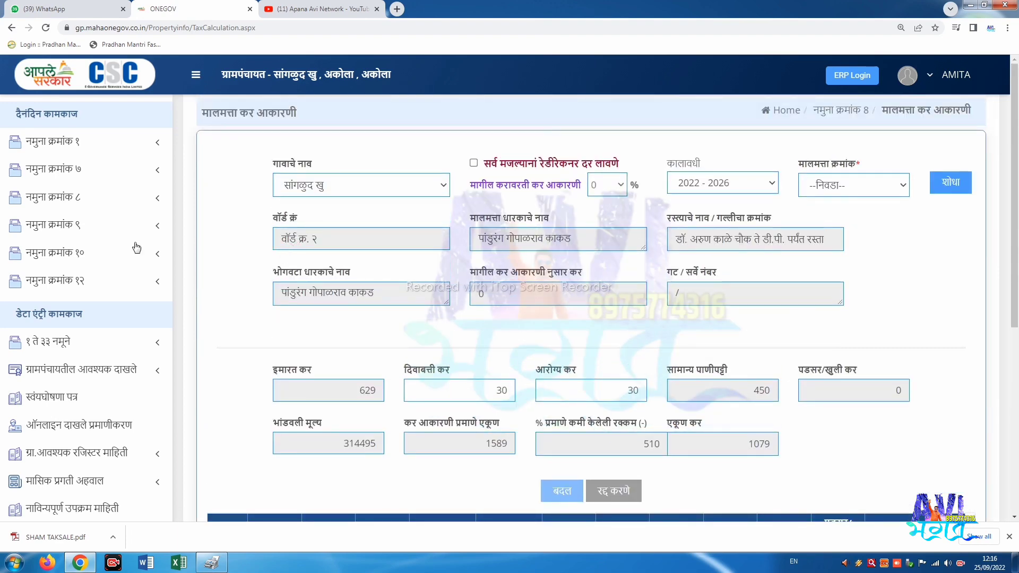
- Open the असेसमेंट रजिस्टर page from the अहवाल section of नमुना क्रमांक ८
{"action": "left_click", "coordinate": [82, 199]}
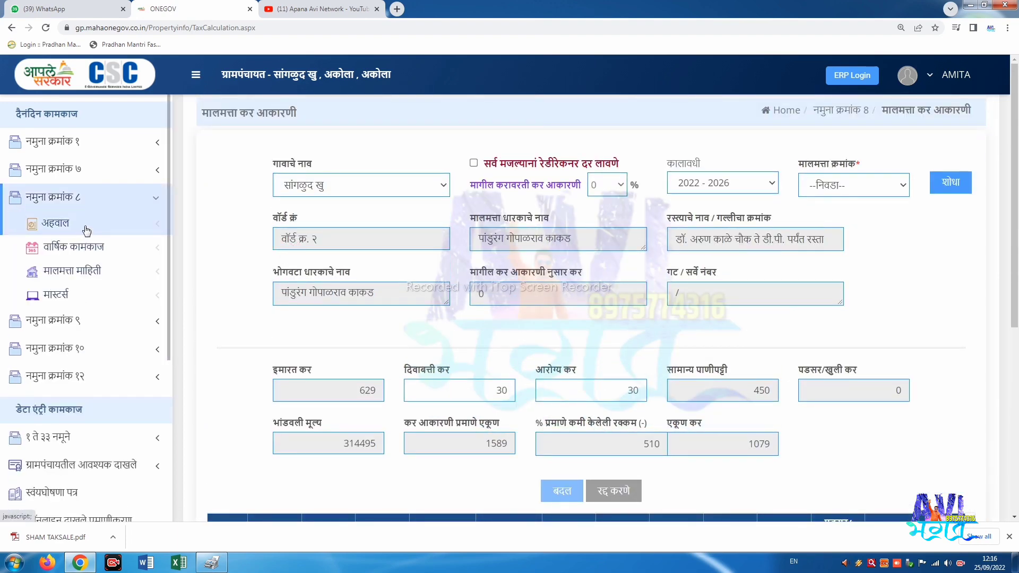
{"action": "left_click", "coordinate": [74, 247]}
{"action": "left_click", "coordinate": [70, 227]}
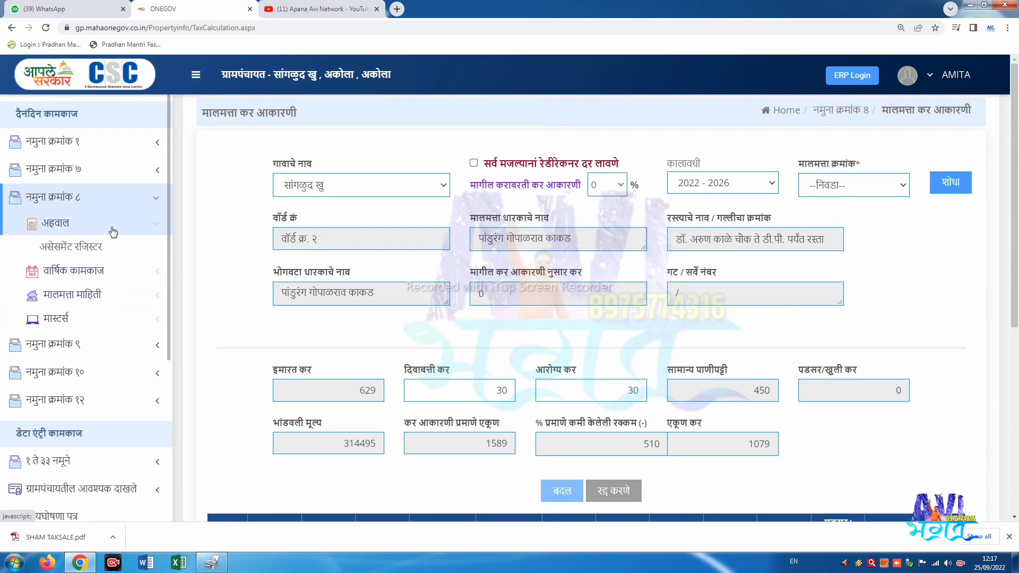
{"action": "left_click", "coordinate": [72, 247]}
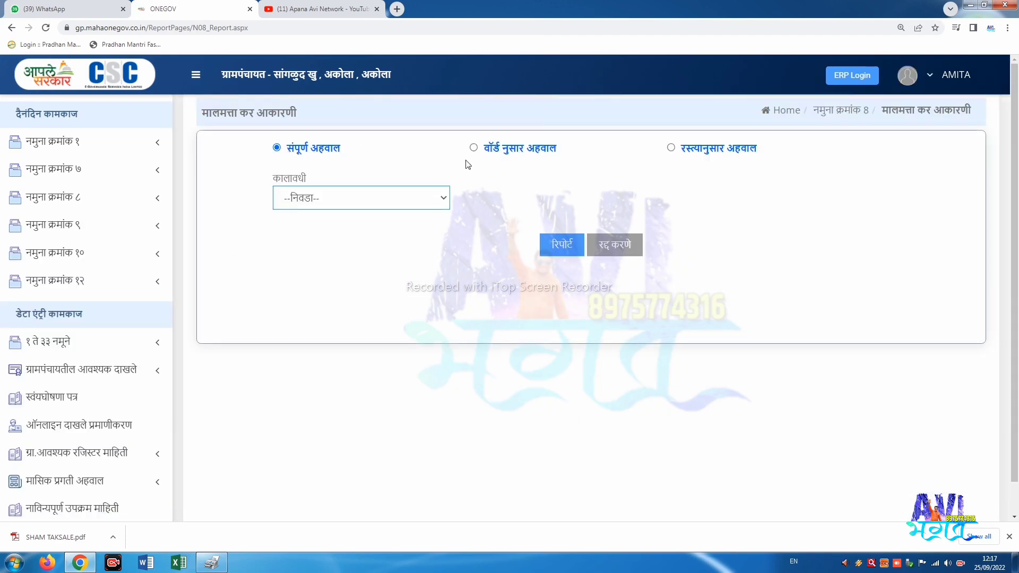
- Generate the संपूर्ण अहवाल report for the period 2022 - 2026 and open the downloaded PDF in the system viewer
{"action": "left_click", "coordinate": [296, 205]}
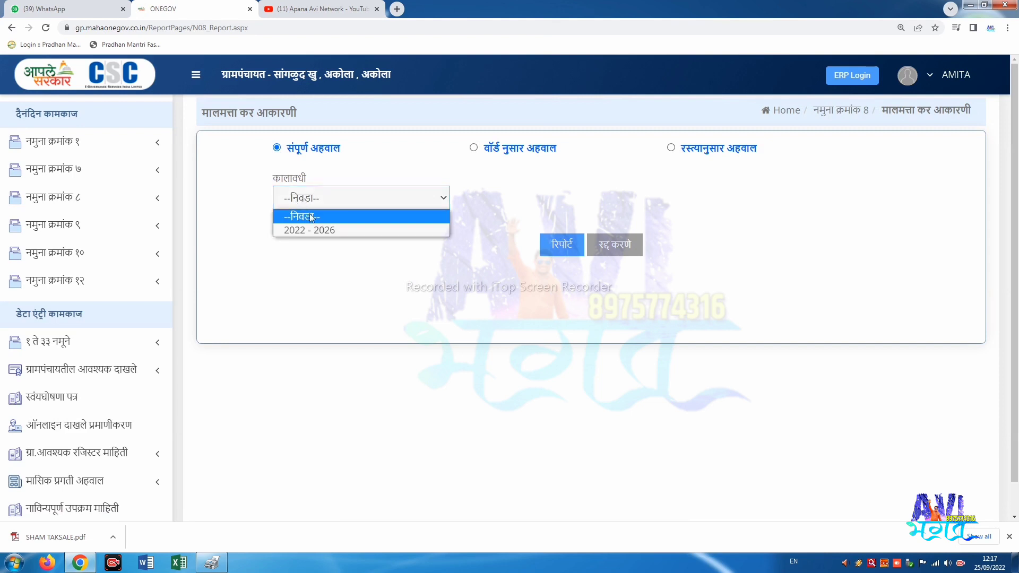
{"action": "left_click", "coordinate": [313, 230]}
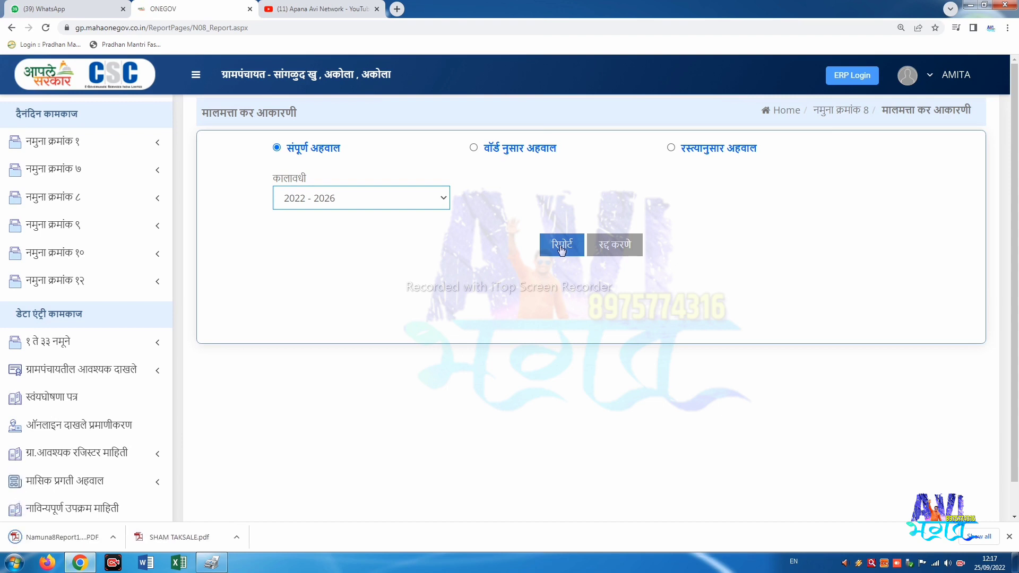
{"action": "right_click", "coordinate": [27, 542]}
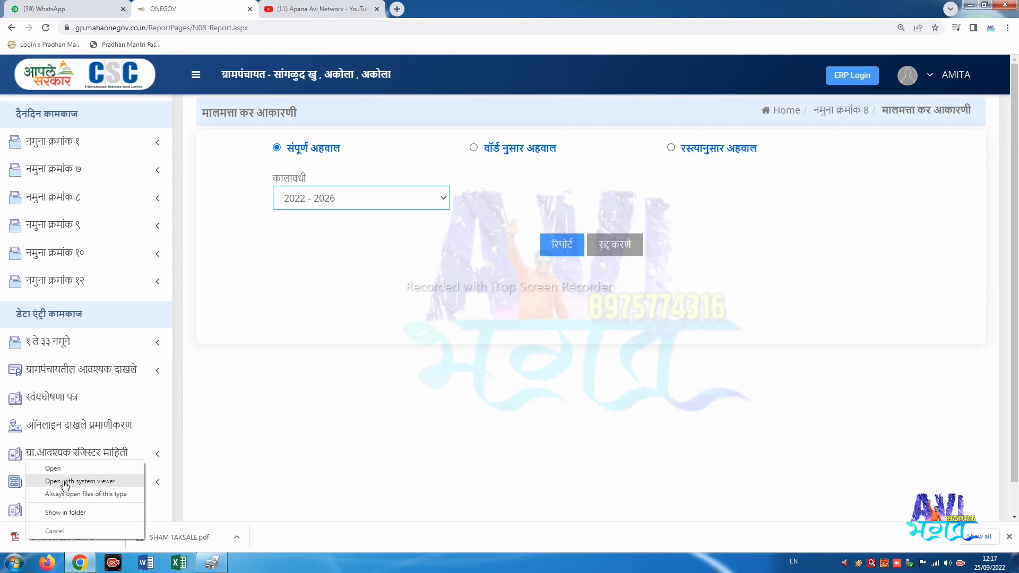
{"action": "left_click", "coordinate": [134, 488]}
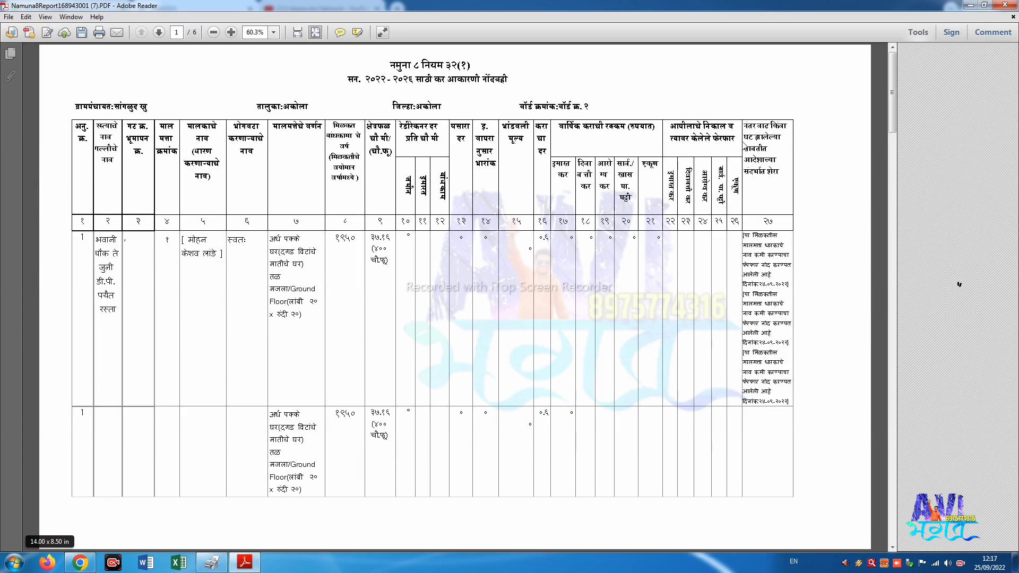
- View the नमुना ८ report in full, check the row of property number 10 on the last page, and close the PDF
{"action": "left_click", "coordinate": [382, 33]}
{"action": "scroll", "coordinate": [539, 345], "scroll_direction": "down", "scroll_amount": 12}
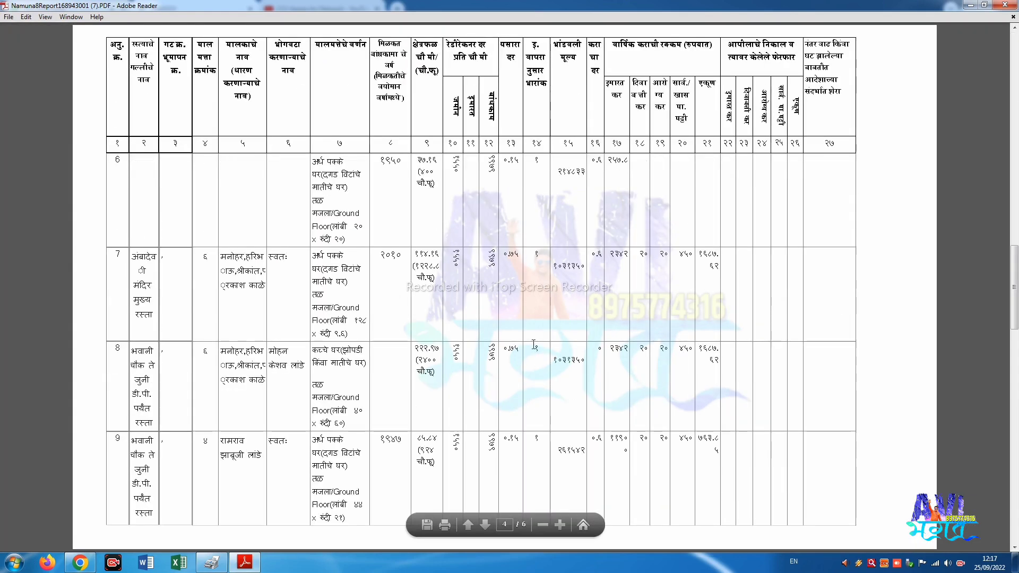
{"action": "scroll", "coordinate": [194, 275], "scroll_direction": "down", "scroll_amount": 3}
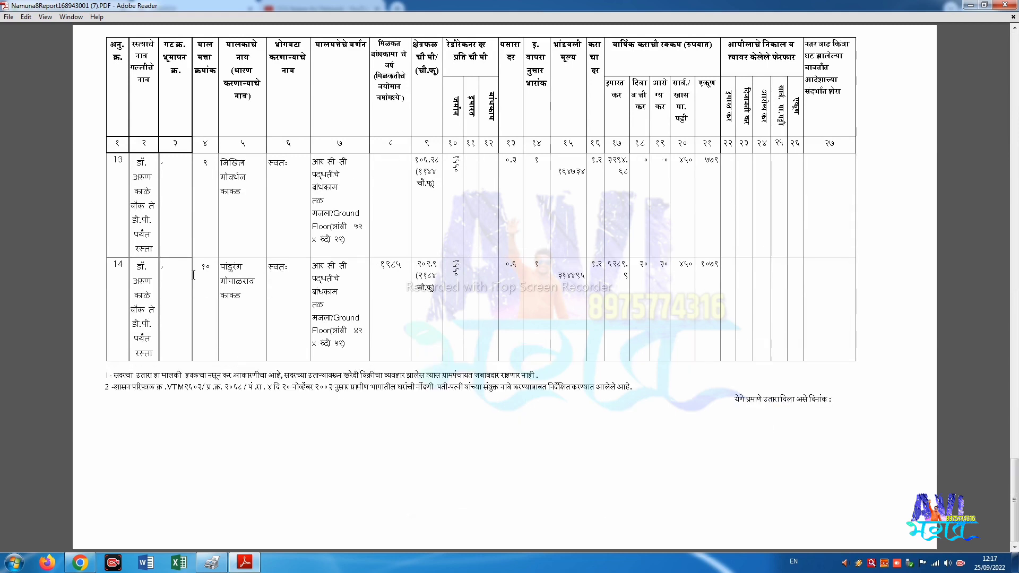
{"action": "left_click_drag", "start_coordinate": [199, 271], "coordinate": [830, 270]}
{"action": "left_click", "coordinate": [498, 320]}
{"action": "scroll", "coordinate": [402, 325], "scroll_direction": "up", "scroll_amount": 15}
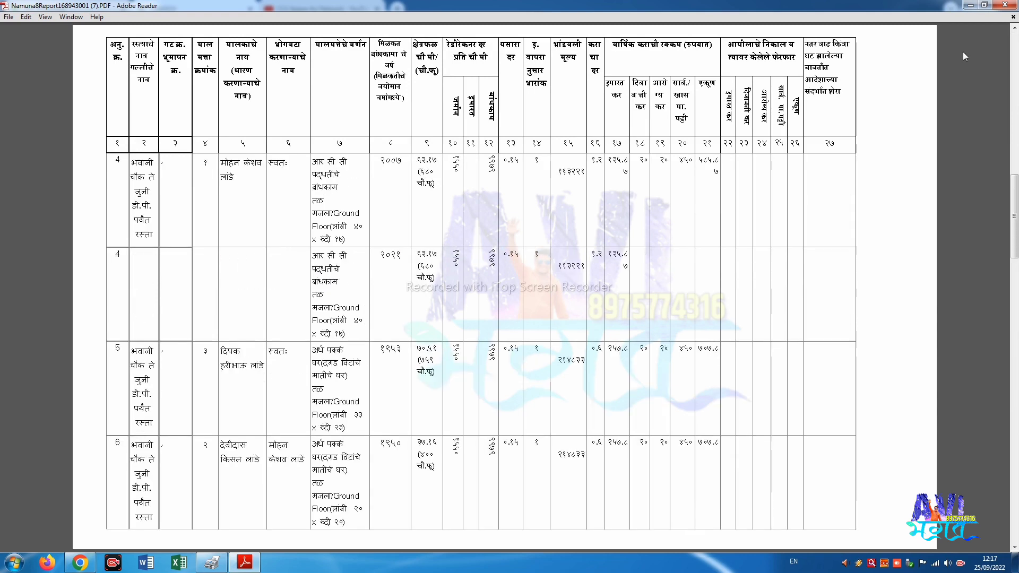
{"action": "key", "text": "ctrl+w"}
{"action": "left_click", "coordinate": [561, 304]}
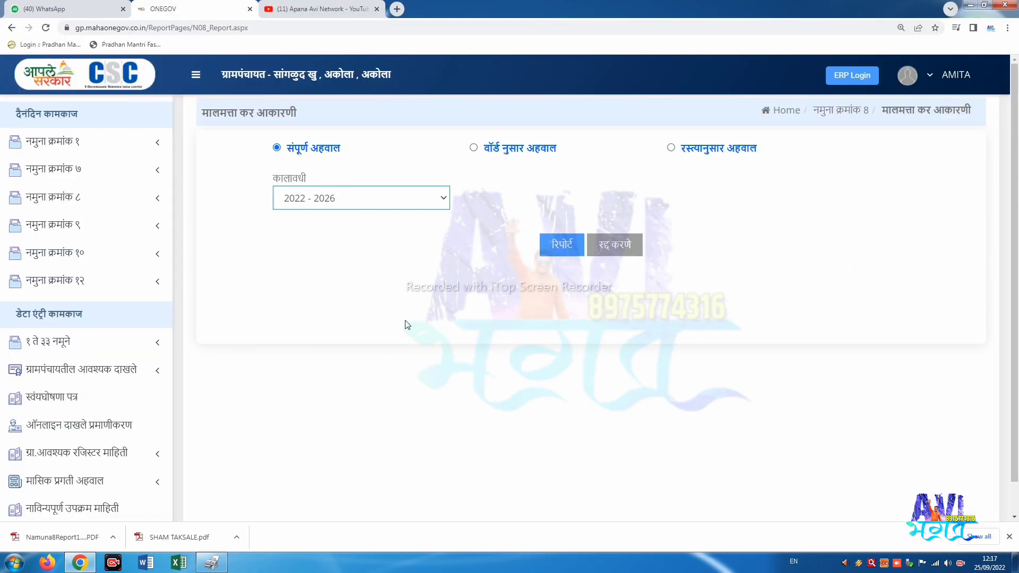
- Open the वार्षिक कर मागणी (नमुना-९) page under नमुना क्रमांक ९ and look over its वार्षिक कर मागणी यादी
{"action": "left_click", "coordinate": [109, 206]}
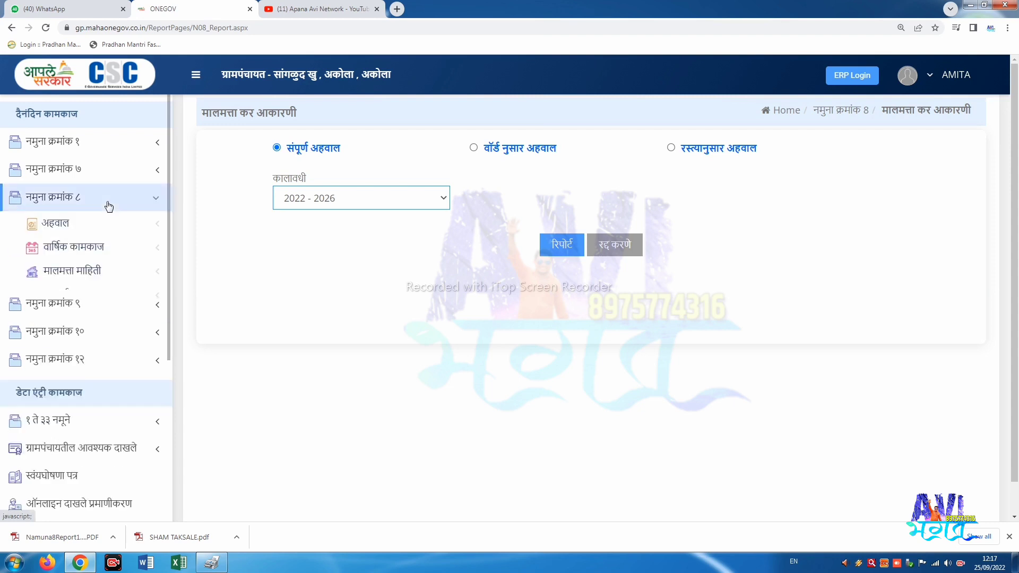
{"action": "left_click", "coordinate": [77, 198]}
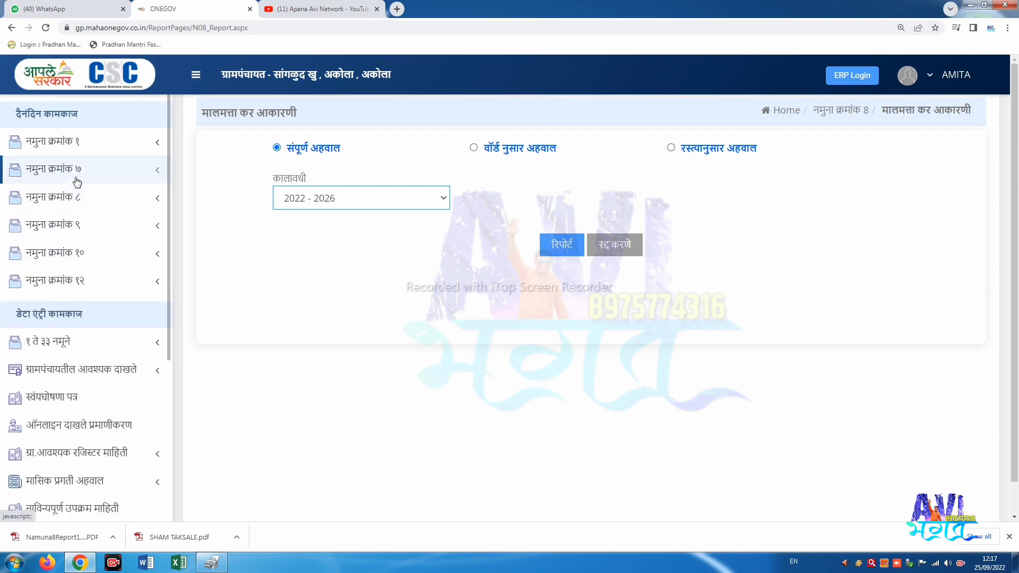
{"action": "left_click", "coordinate": [84, 226]}
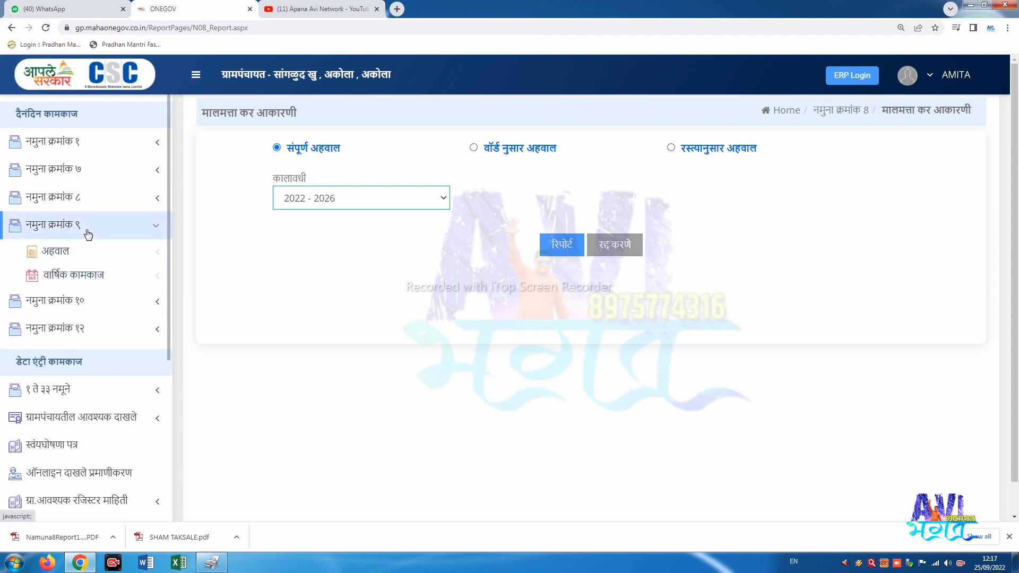
{"action": "left_click", "coordinate": [77, 280]}
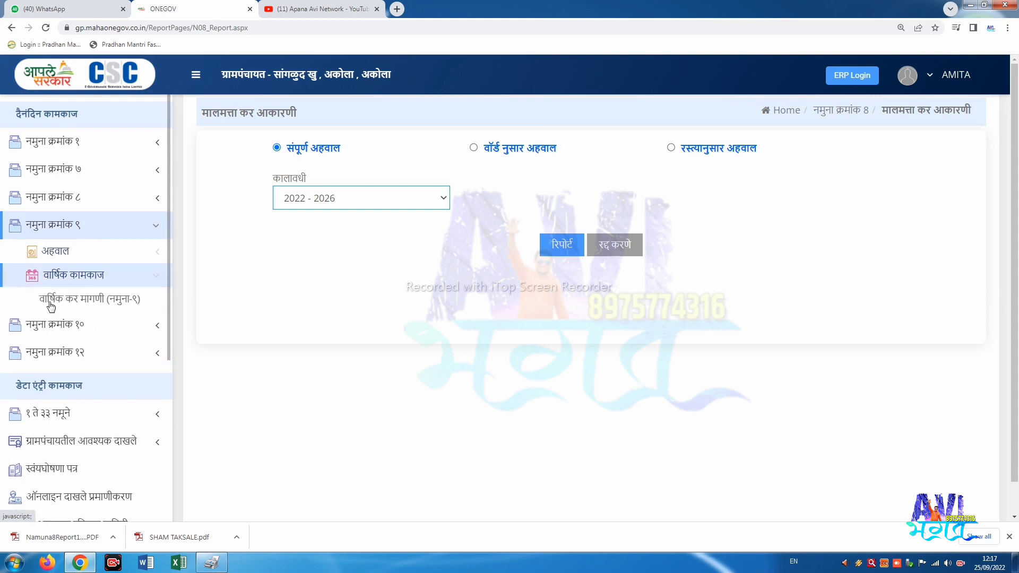
{"action": "left_click", "coordinate": [88, 306]}
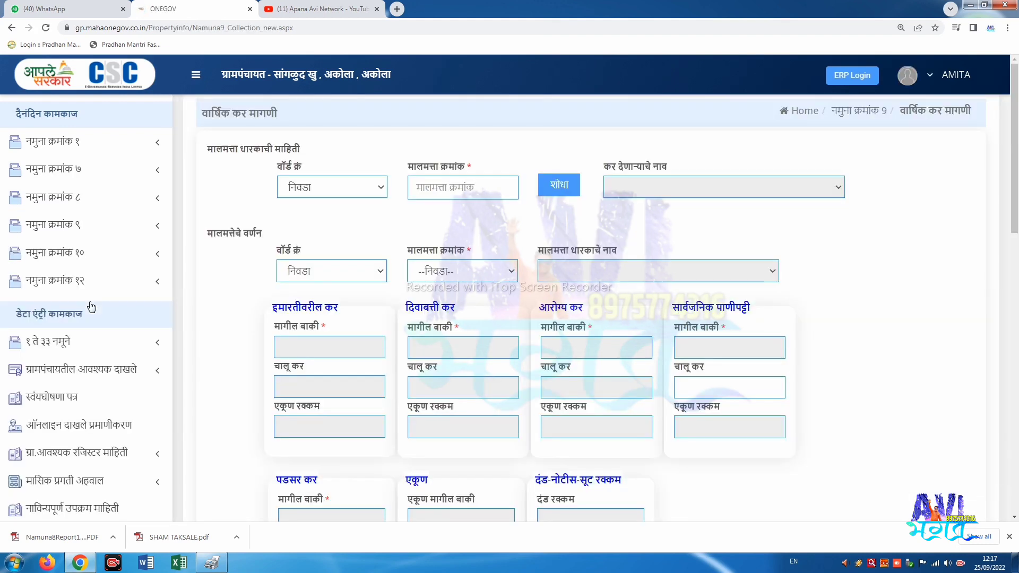
{"action": "scroll", "coordinate": [198, 308], "scroll_direction": "down", "scroll_amount": 10}
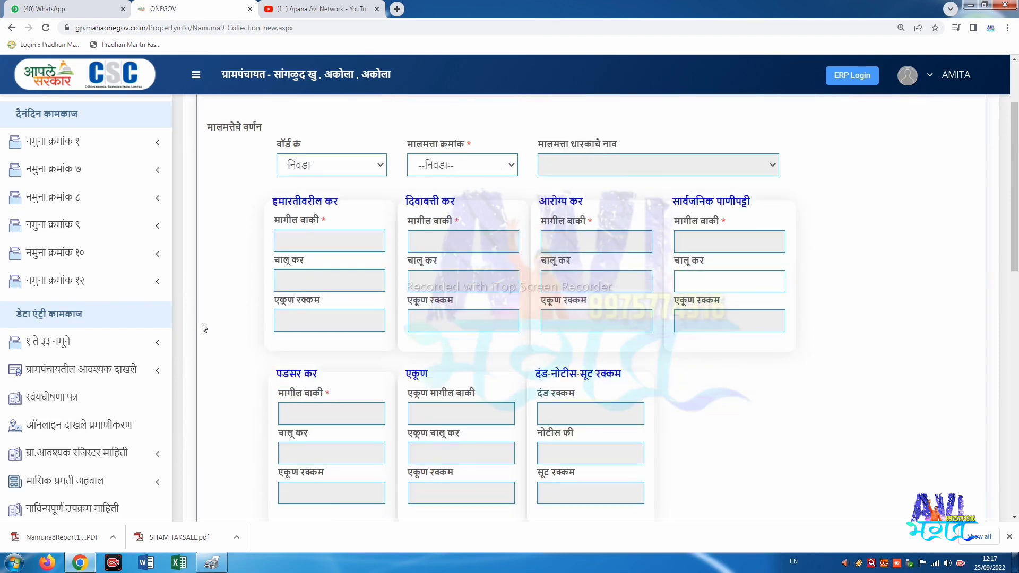
{"action": "scroll", "coordinate": [305, 351], "scroll_direction": "down", "scroll_amount": 3}
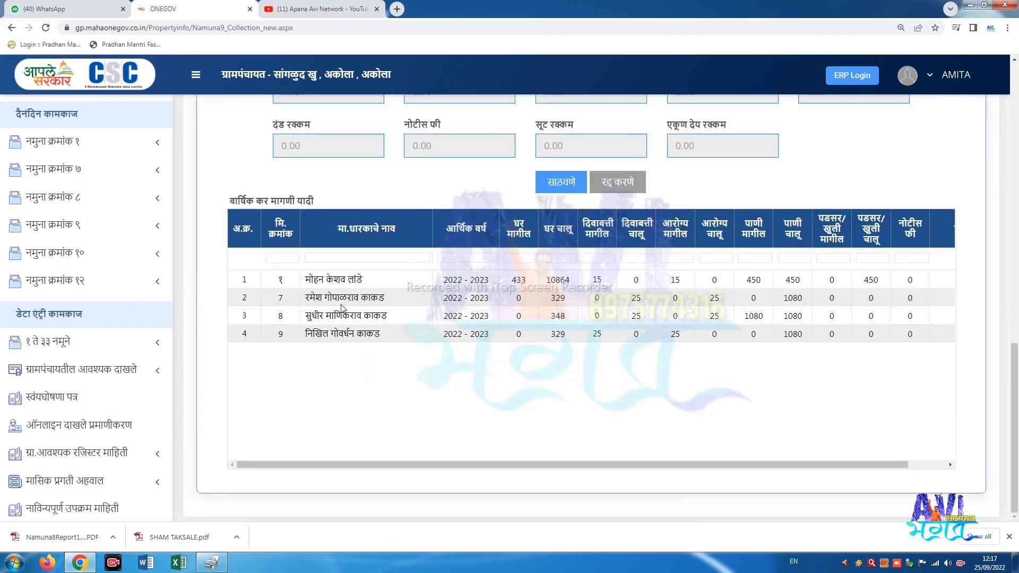
{"action": "scroll", "coordinate": [298, 355], "scroll_direction": "up", "scroll_amount": 10}
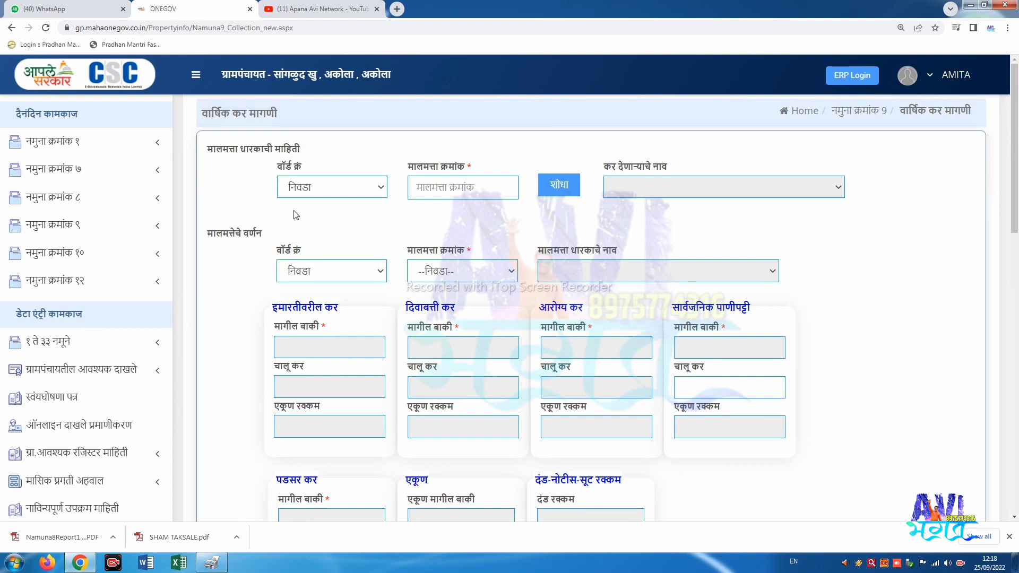
- Load the tax details of property number 10 in वॉर्ड क्र. २ for the annual tax demand
{"action": "left_click", "coordinate": [325, 188]}
{"action": "left_click", "coordinate": [320, 230]}
{"action": "left_click", "coordinate": [445, 187]}
{"action": "type", "text": "10"}
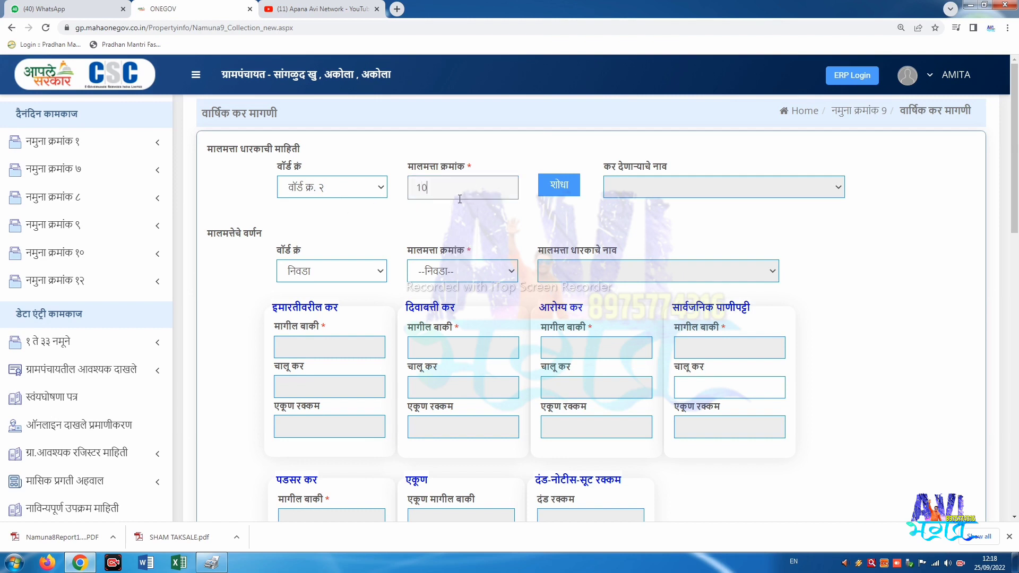
{"action": "key", "text": "Tab"}
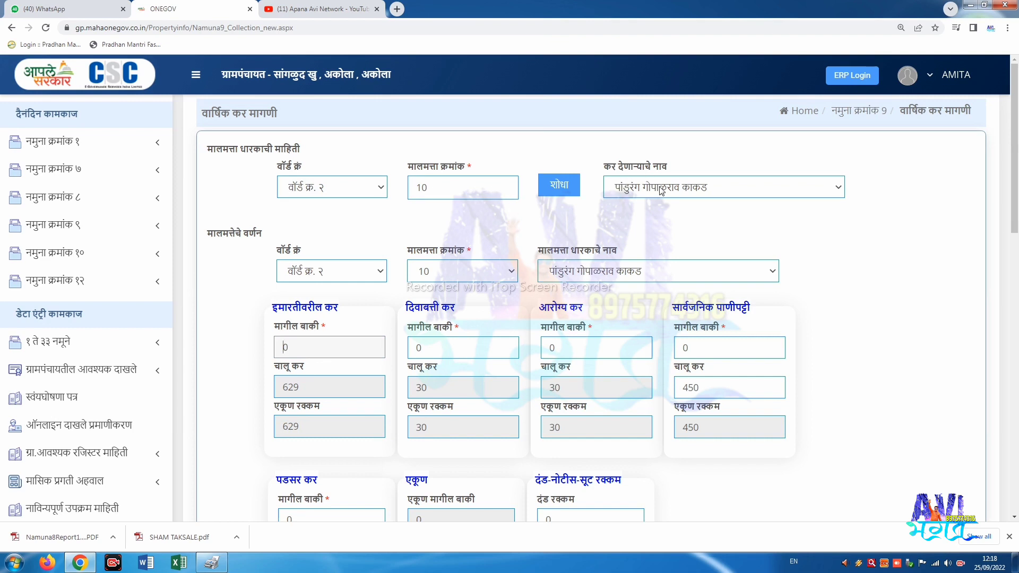
- Set the चालू कर amount of सार्वजनिक पाणीपट्टी to 1080 for property number 10
{"action": "scroll", "coordinate": [590, 263], "scroll_direction": "down", "scroll_amount": 1}
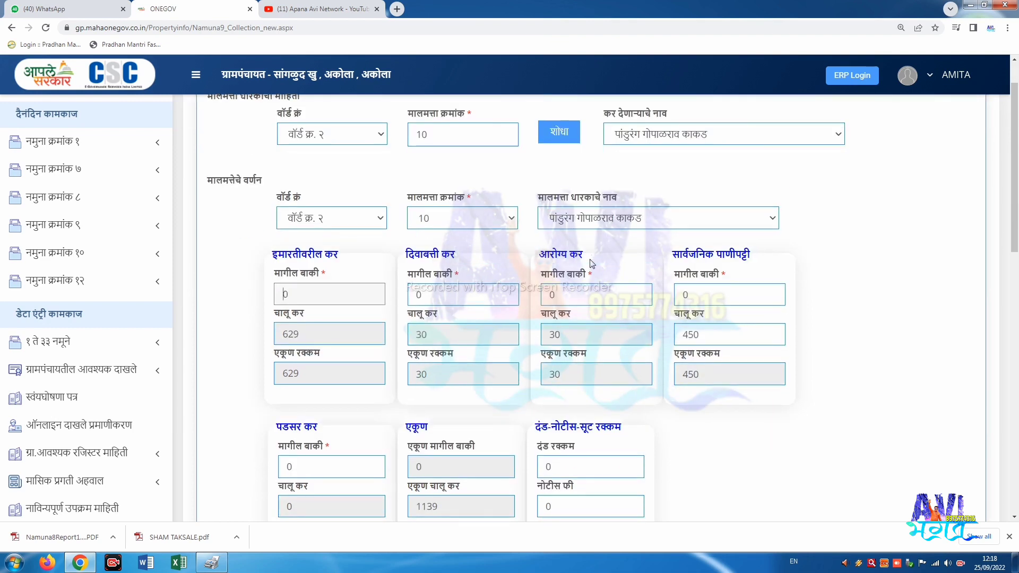
{"action": "left_click", "coordinate": [385, 231]}
{"action": "left_click", "coordinate": [301, 289]}
{"action": "left_click_drag", "start_coordinate": [405, 261], "coordinate": [469, 257]}
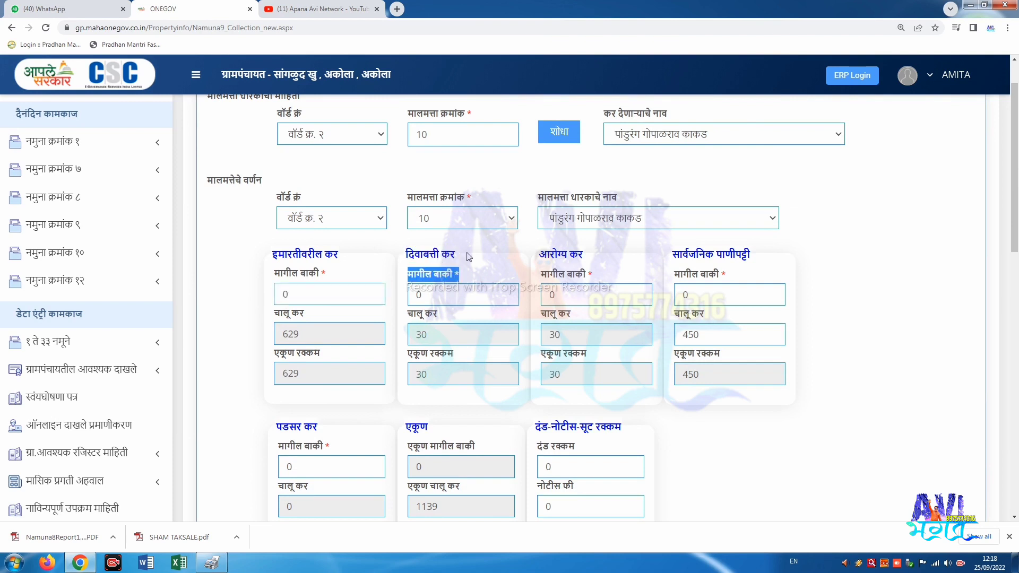
{"action": "left_click", "coordinate": [487, 258]}
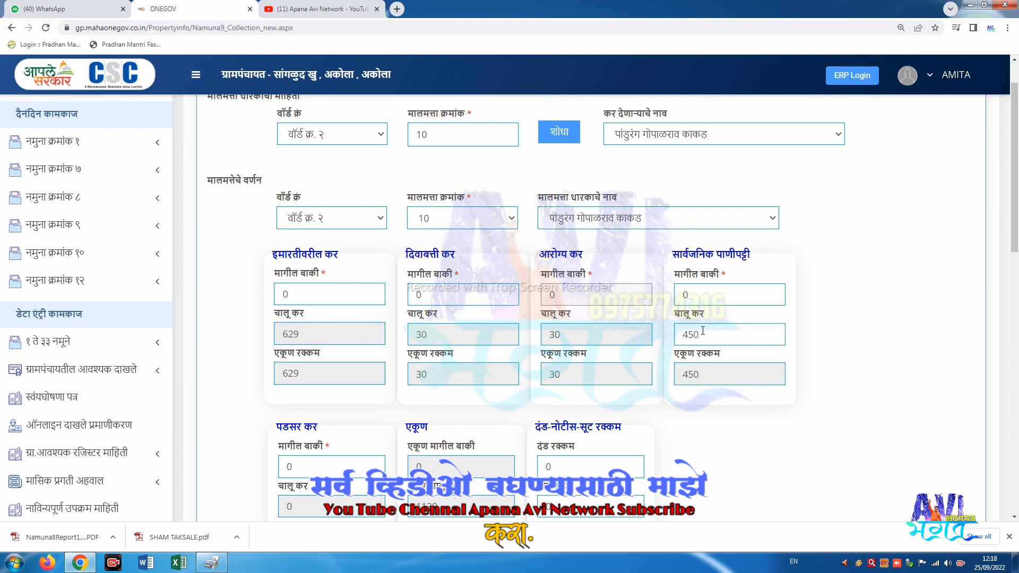
{"action": "left_click_drag", "start_coordinate": [703, 334], "coordinate": [679, 337]}
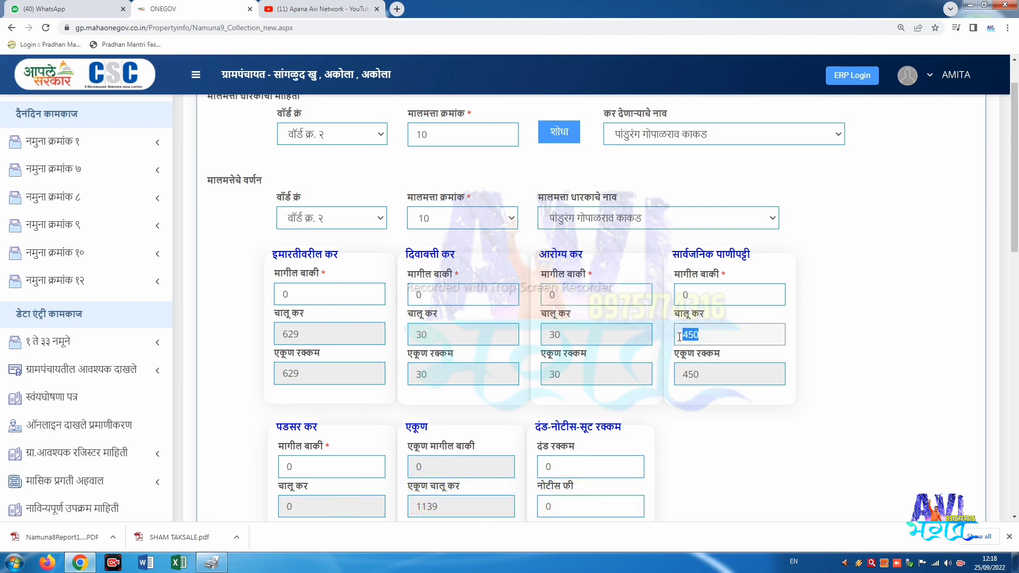
{"action": "type", "text": "1080"}
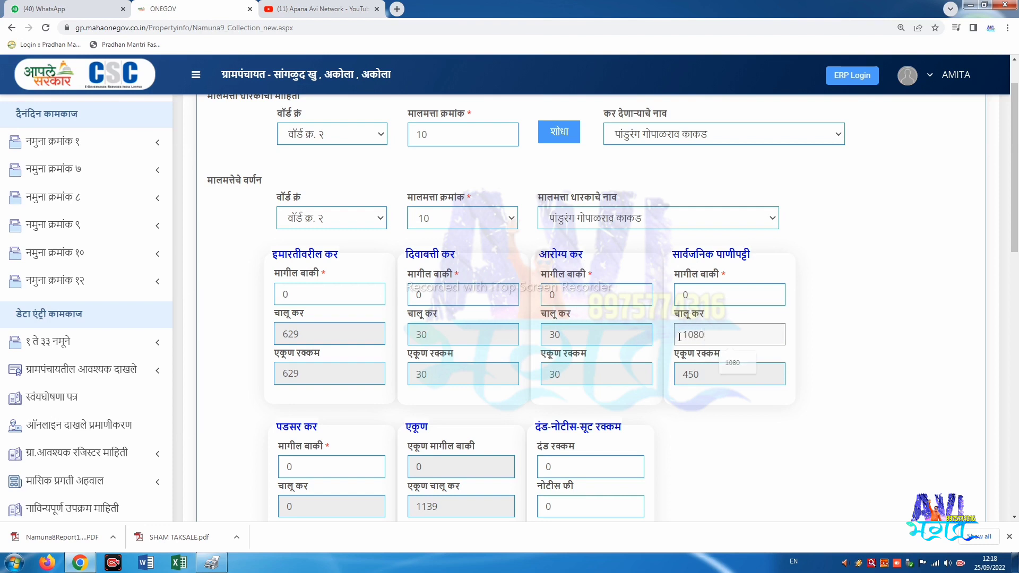
{"action": "left_click", "coordinate": [850, 345]}
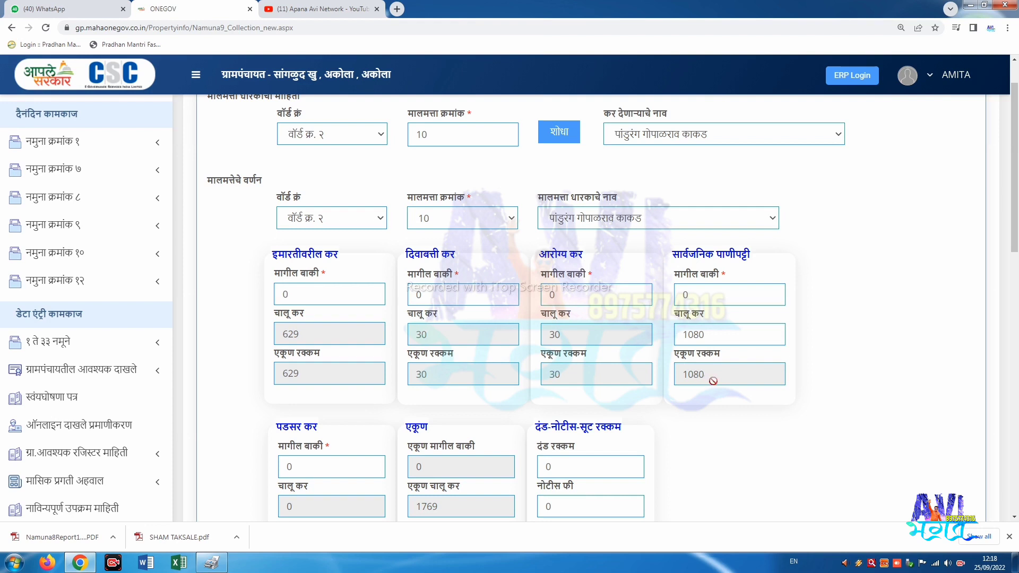
- Check the tax totals of property number 10 and save its amounts into the इतर मिळकतीची माहिती table
{"action": "scroll", "coordinate": [713, 380], "scroll_direction": "down", "scroll_amount": 1}
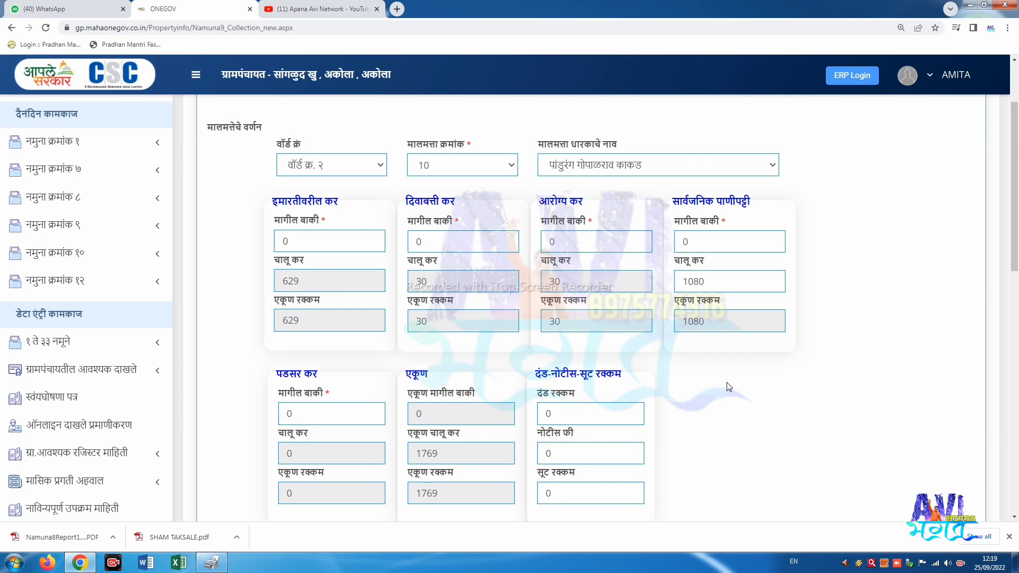
{"action": "scroll", "coordinate": [313, 329], "scroll_direction": "down", "scroll_amount": 2}
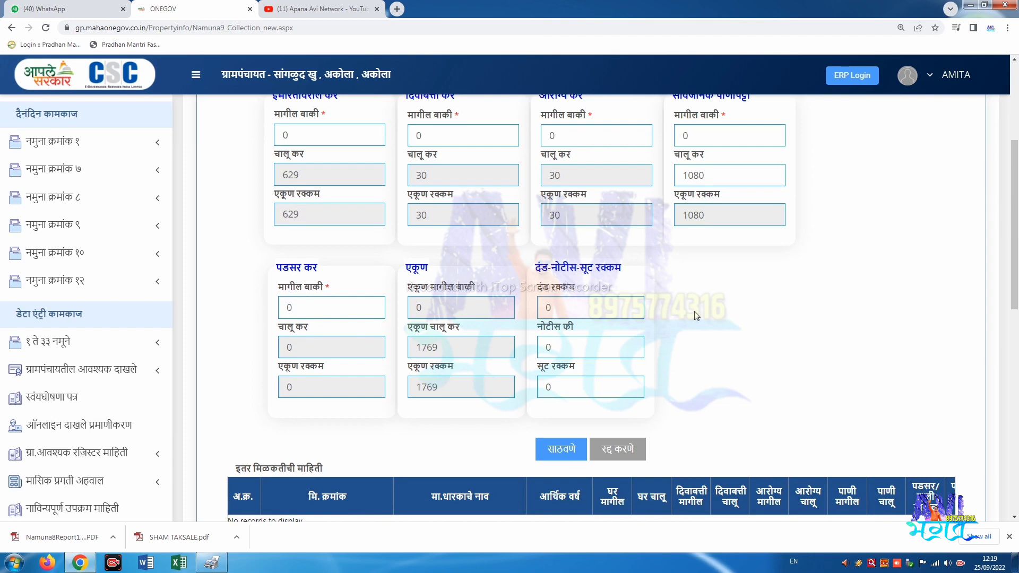
{"action": "scroll", "coordinate": [650, 340], "scroll_direction": "up", "scroll_amount": 4}
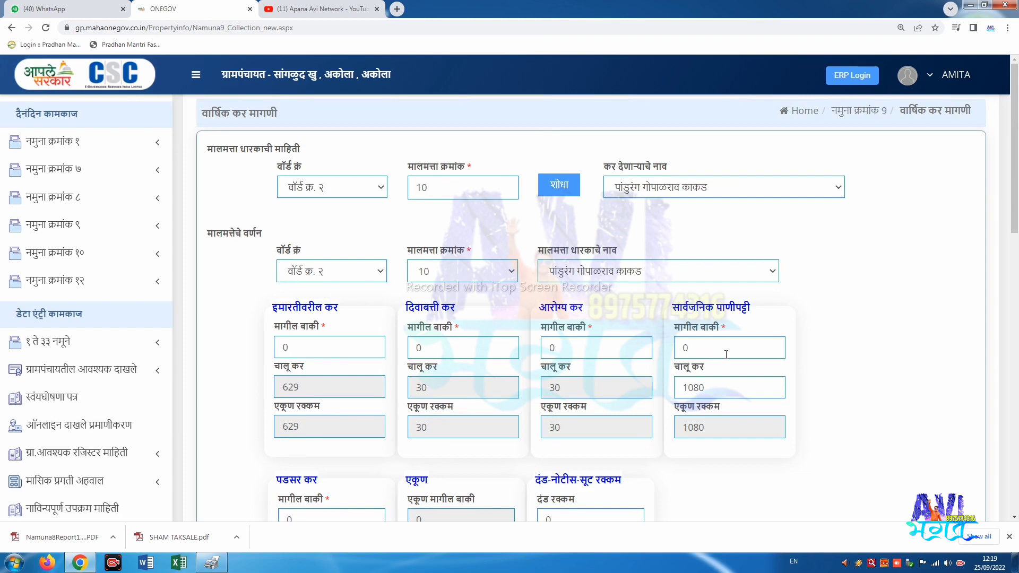
{"action": "scroll", "coordinate": [690, 357], "scroll_direction": "down", "scroll_amount": 6}
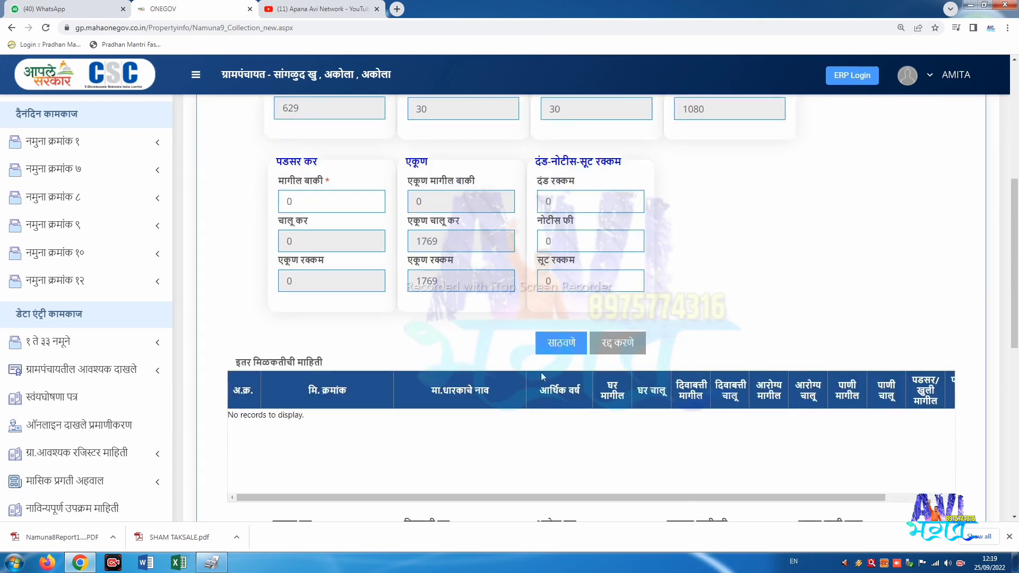
{"action": "left_click", "coordinate": [562, 348]}
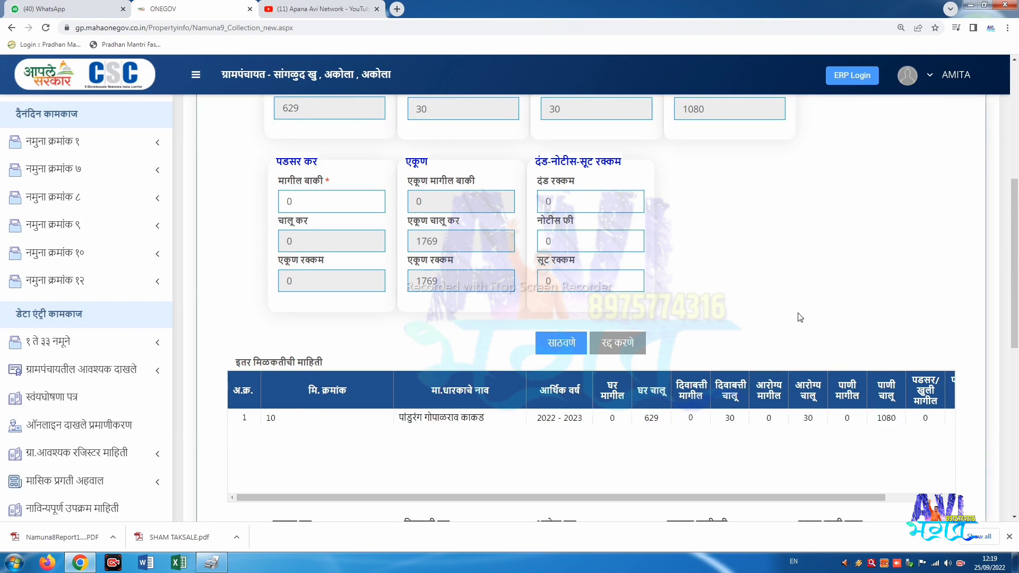
- Review the added row and summed taxes of property number 10, and save the annual tax demand
{"action": "scroll", "coordinate": [800, 318], "scroll_direction": "down", "scroll_amount": 3}
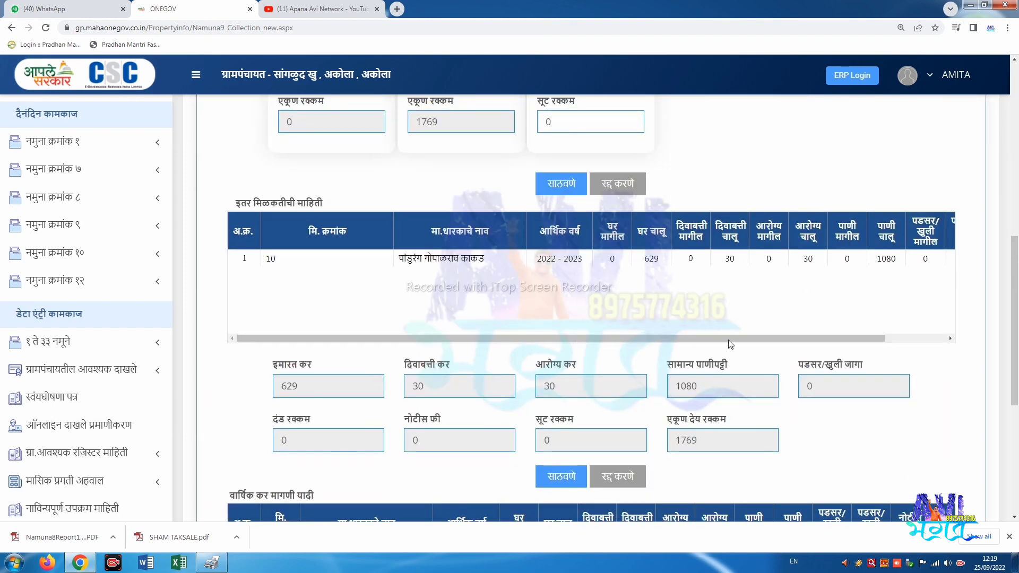
{"action": "left_click_drag", "start_coordinate": [730, 341], "coordinate": [489, 327]}
{"action": "scroll", "coordinate": [466, 314], "scroll_direction": "down", "scroll_amount": 2}
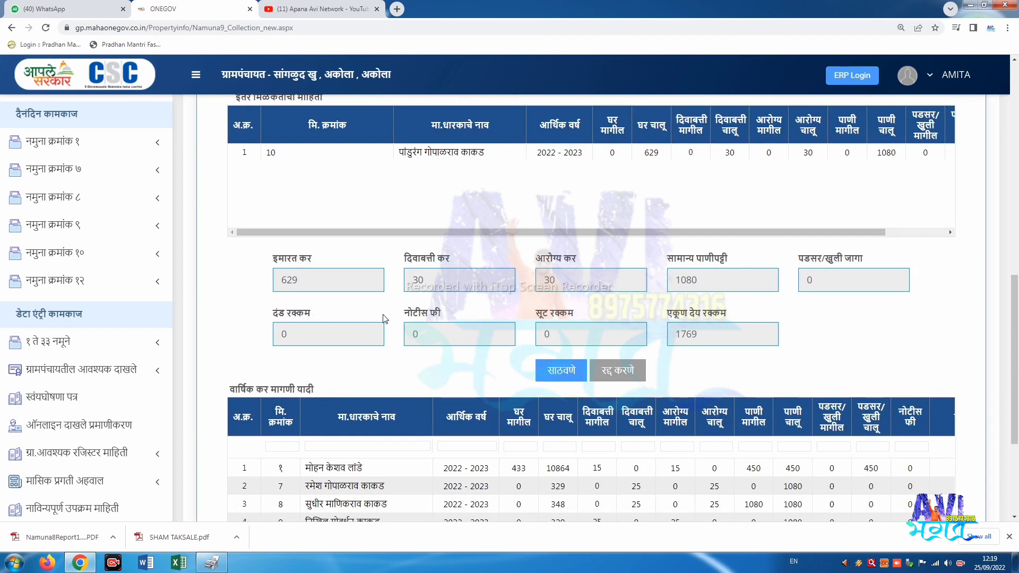
{"action": "scroll", "coordinate": [303, 300], "scroll_direction": "up", "scroll_amount": 3}
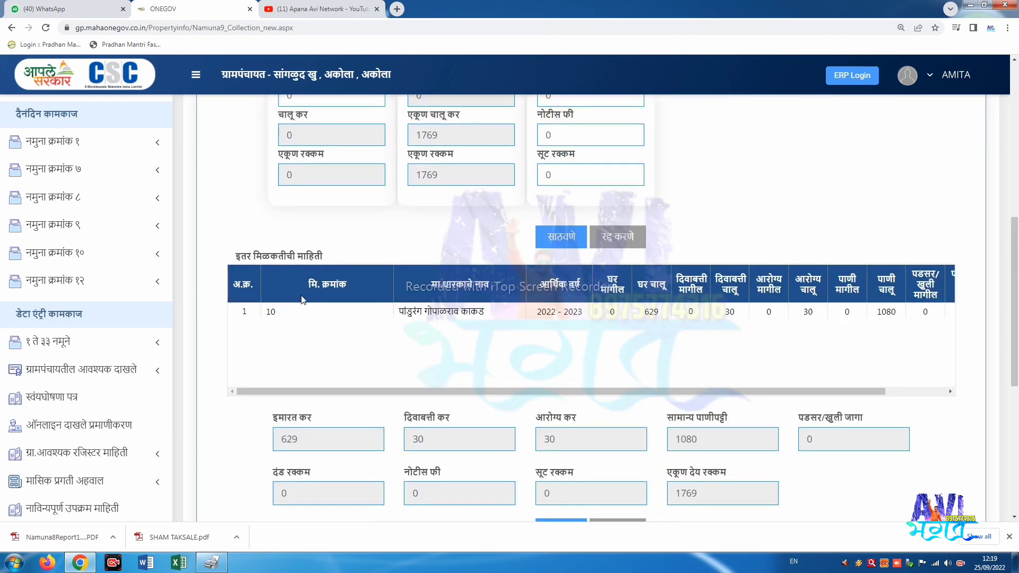
{"action": "scroll", "coordinate": [391, 307], "scroll_direction": "up", "scroll_amount": 6}
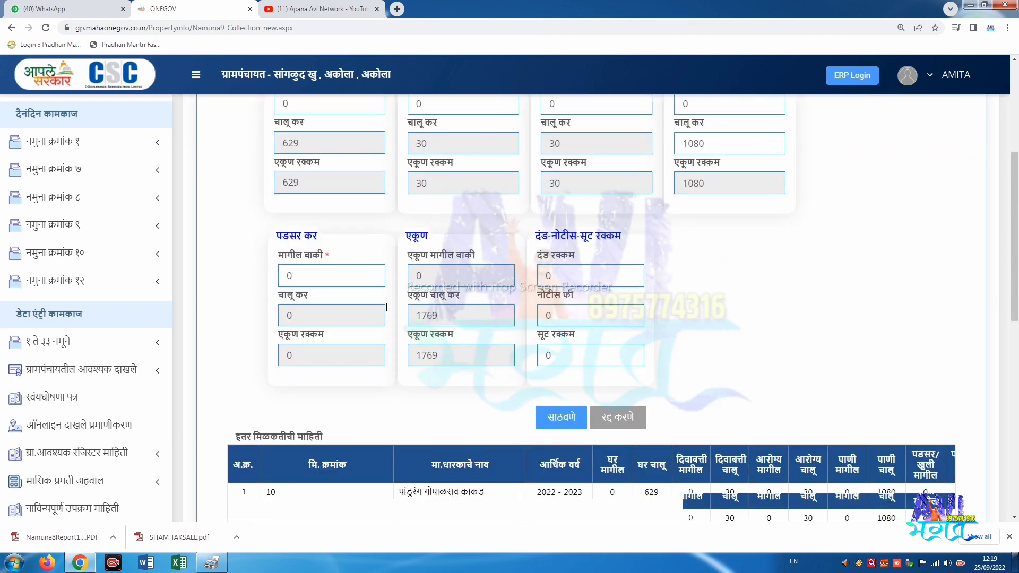
{"action": "scroll", "coordinate": [461, 311], "scroll_direction": "down", "scroll_amount": 7}
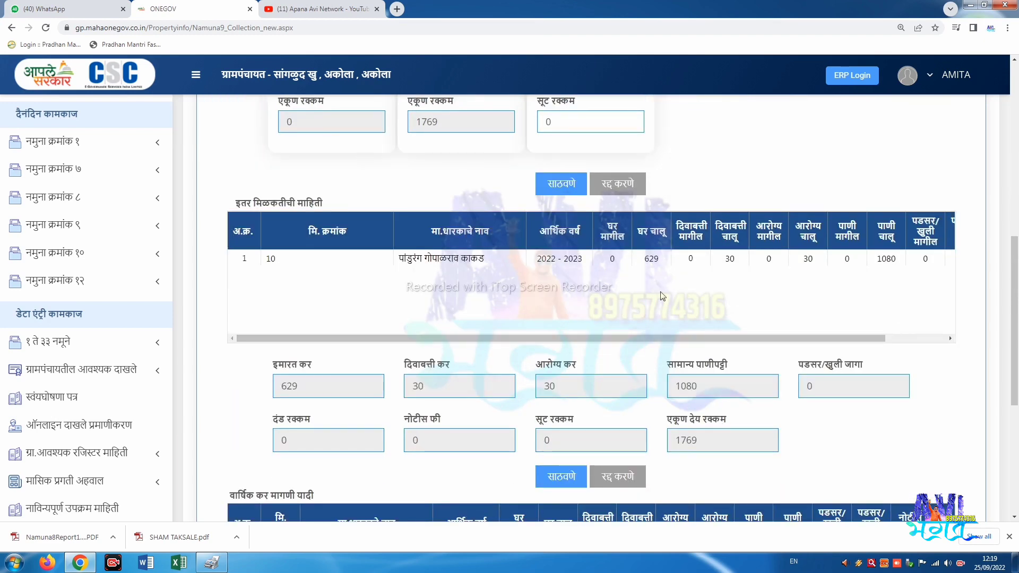
{"action": "scroll", "coordinate": [662, 296], "scroll_direction": "down", "scroll_amount": 1}
{"action": "scroll", "coordinate": [662, 296], "scroll_direction": "down", "scroll_amount": 1}
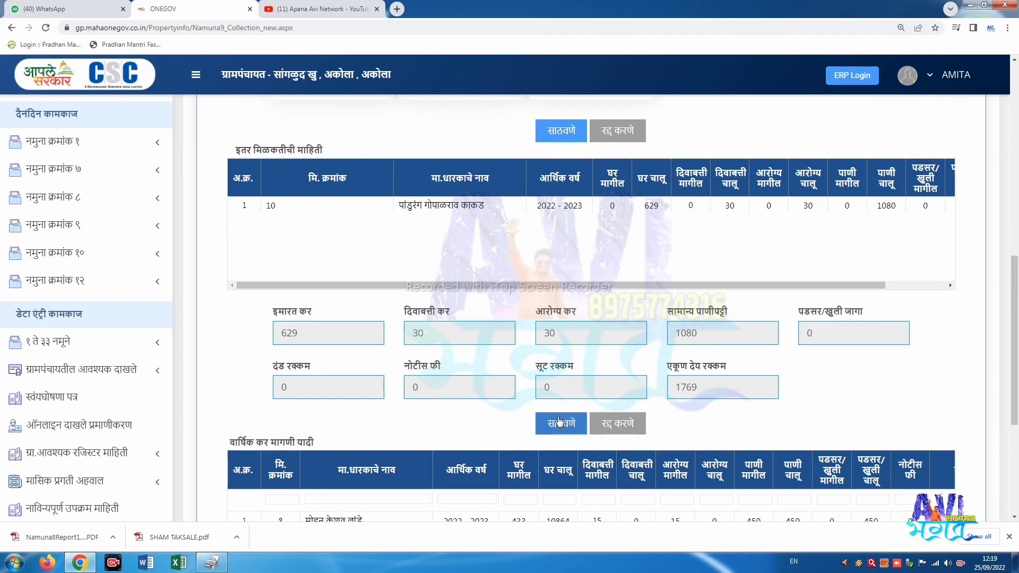
{"action": "scroll", "coordinate": [552, 355], "scroll_direction": "down", "scroll_amount": 2}
{"action": "left_click", "coordinate": [602, 319]}
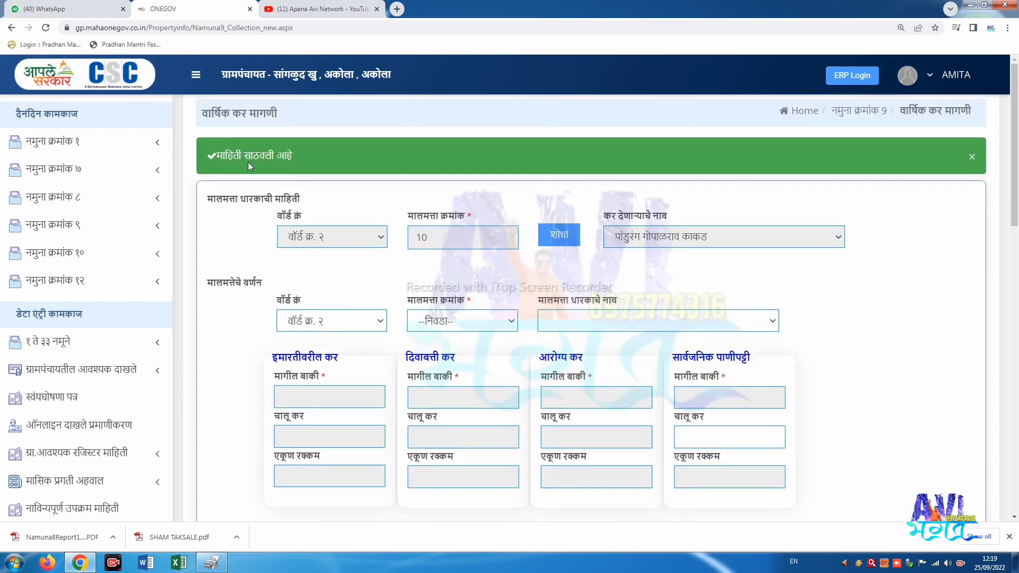
- Open the वार्षिक कर मागणी व वसुली यादी page from the अहवाल section of नमुना क्रमांक ९
{"action": "left_click_drag", "start_coordinate": [233, 155], "coordinate": [312, 158]}
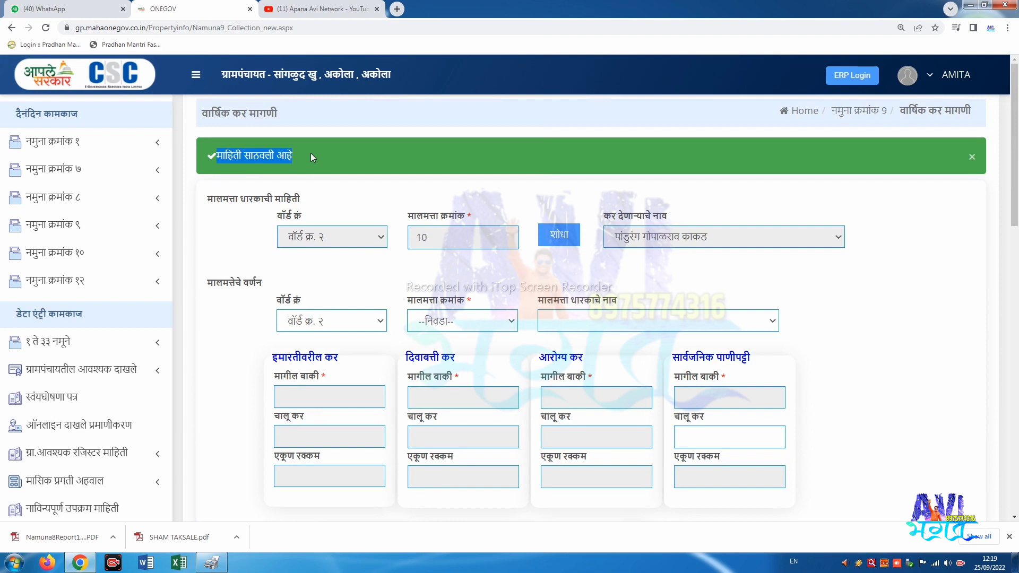
{"action": "left_click", "coordinate": [89, 226]}
{"action": "left_click", "coordinate": [73, 262]}
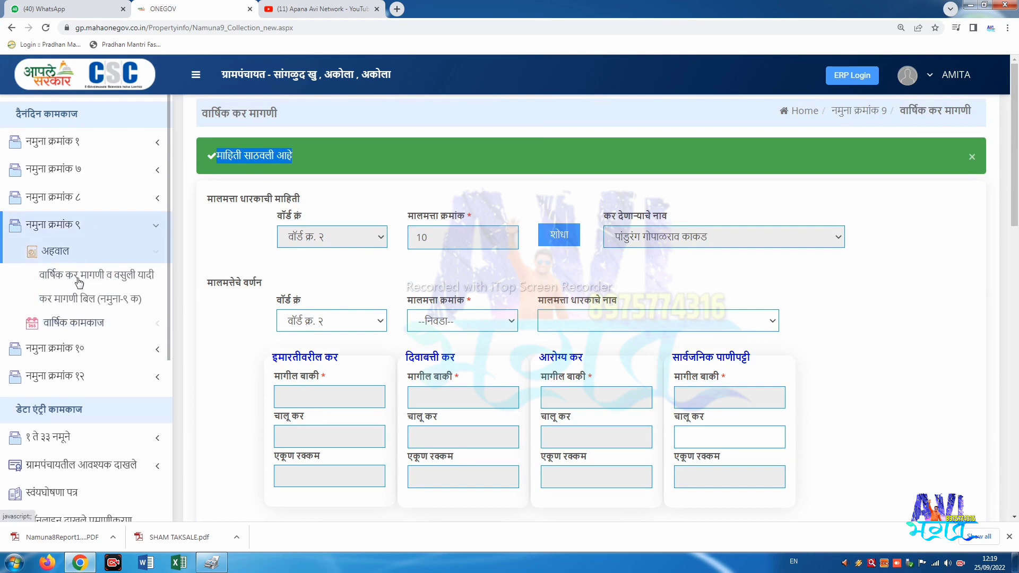
{"action": "left_click", "coordinate": [111, 278]}
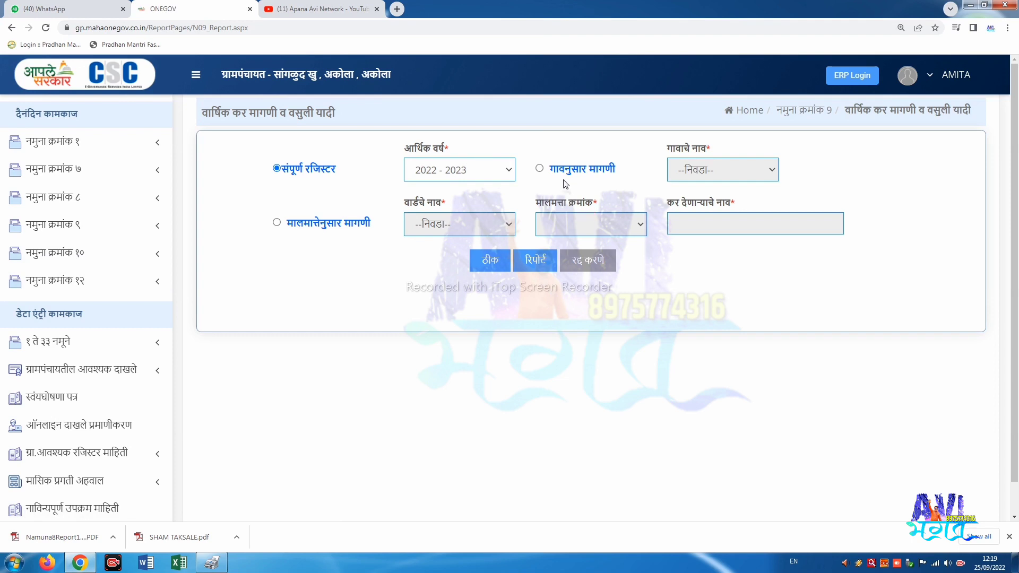
- Filter the list by मालमात्तेनुसार मागणी for property number 10 in वॉर्ड क्र. २ and examine all columns of its row
{"action": "left_click", "coordinate": [290, 227]}
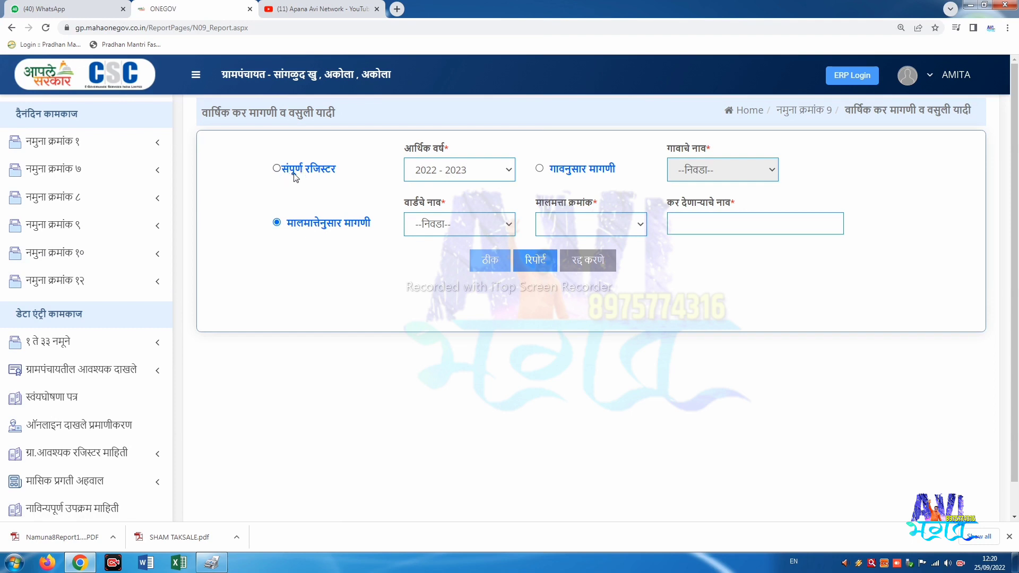
{"action": "left_click", "coordinate": [439, 225]}
{"action": "left_click", "coordinate": [440, 270]}
{"action": "left_click", "coordinate": [576, 226]}
{"action": "left_click", "coordinate": [552, 256]}
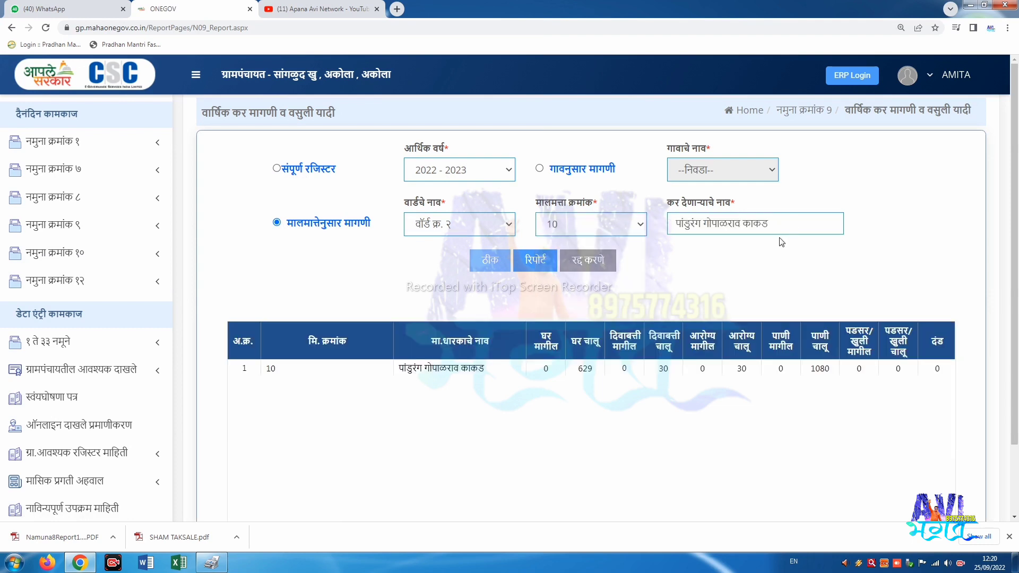
{"action": "scroll", "coordinate": [712, 247], "scroll_direction": "down", "scroll_amount": 1}
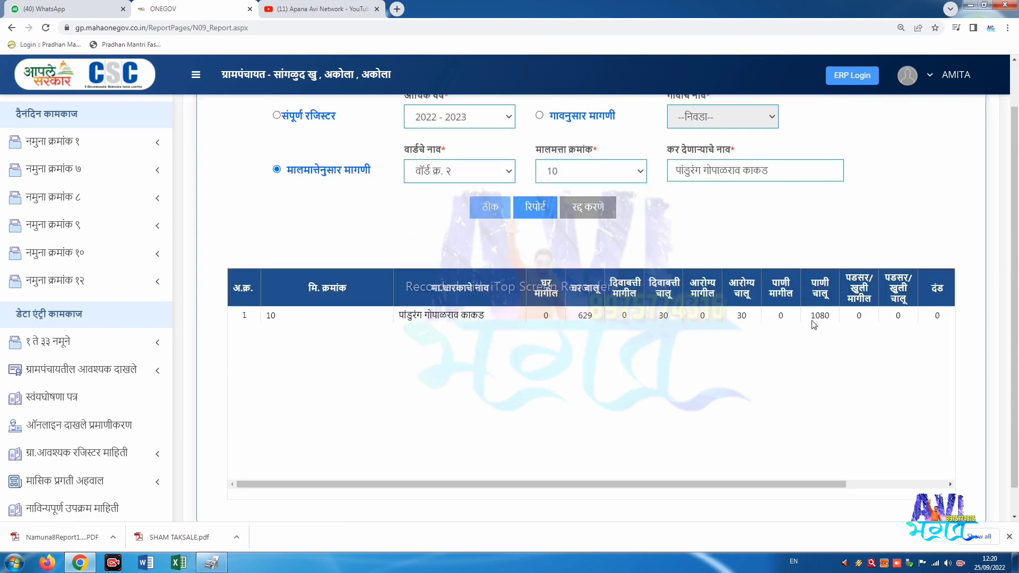
{"action": "left_click_drag", "start_coordinate": [566, 483], "coordinate": [766, 472]}
{"action": "left_click_drag", "start_coordinate": [657, 472], "coordinate": [450, 432]}
{"action": "scroll", "coordinate": [636, 342], "scroll_direction": "up", "scroll_amount": 1}
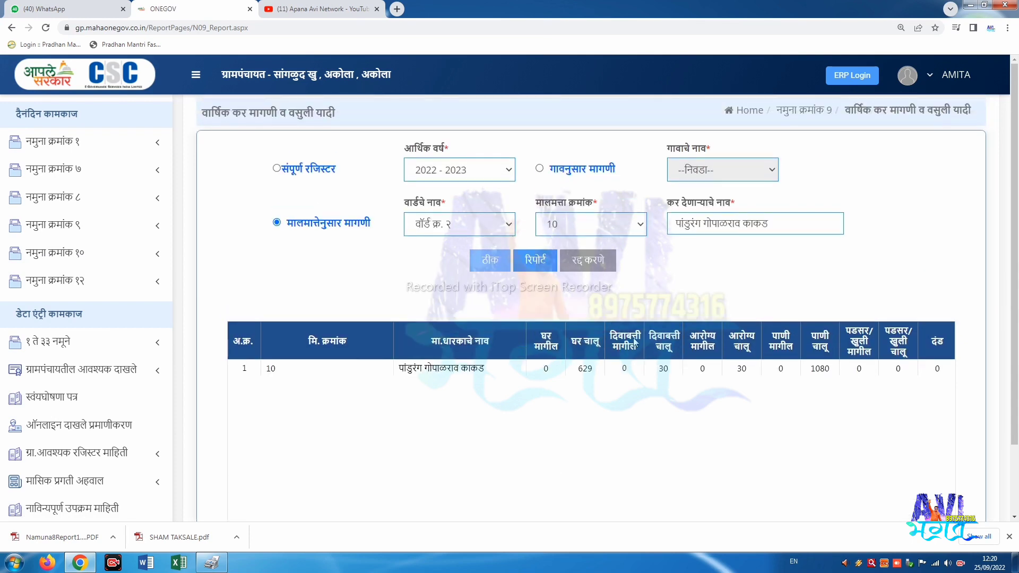
- Generate the नमुना क्रमांक ९ report for property number 10 and examine its मागणी tax amounts for 2022 - 2023
{"action": "left_click", "coordinate": [546, 261]}
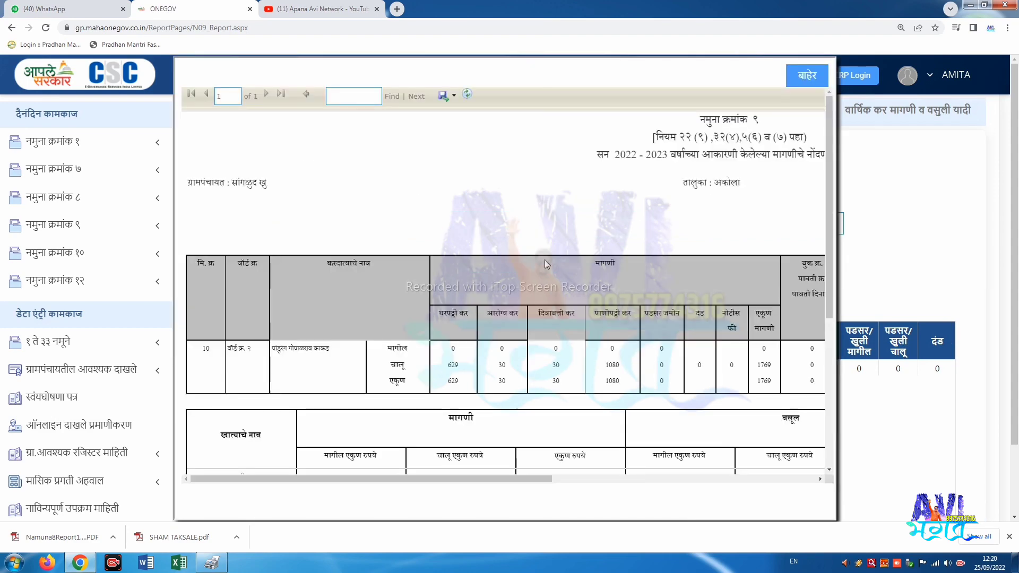
{"action": "scroll", "coordinate": [547, 263], "scroll_direction": "down", "scroll_amount": 4}
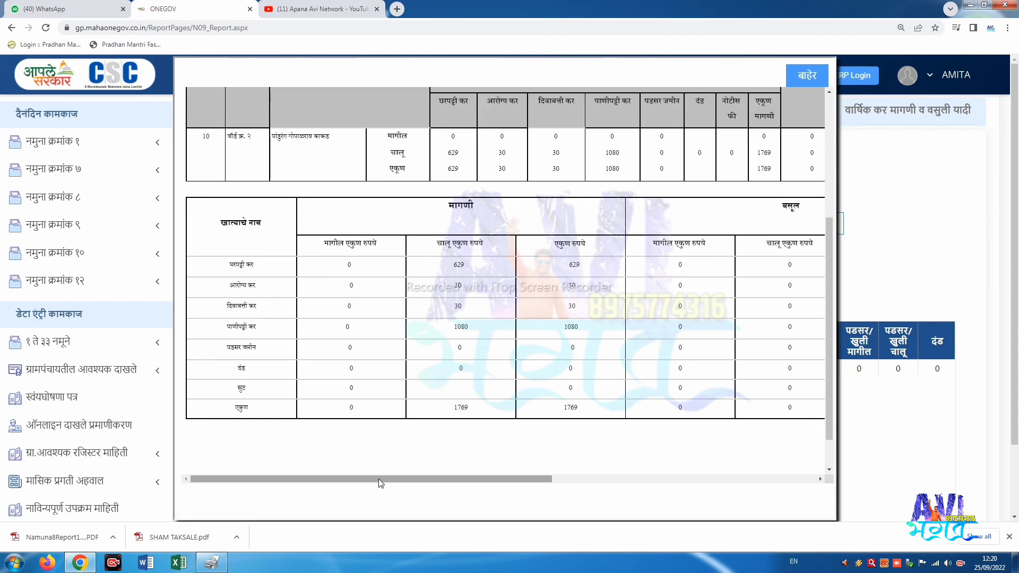
{"action": "scroll", "coordinate": [403, 349], "scroll_direction": "up", "scroll_amount": 2}
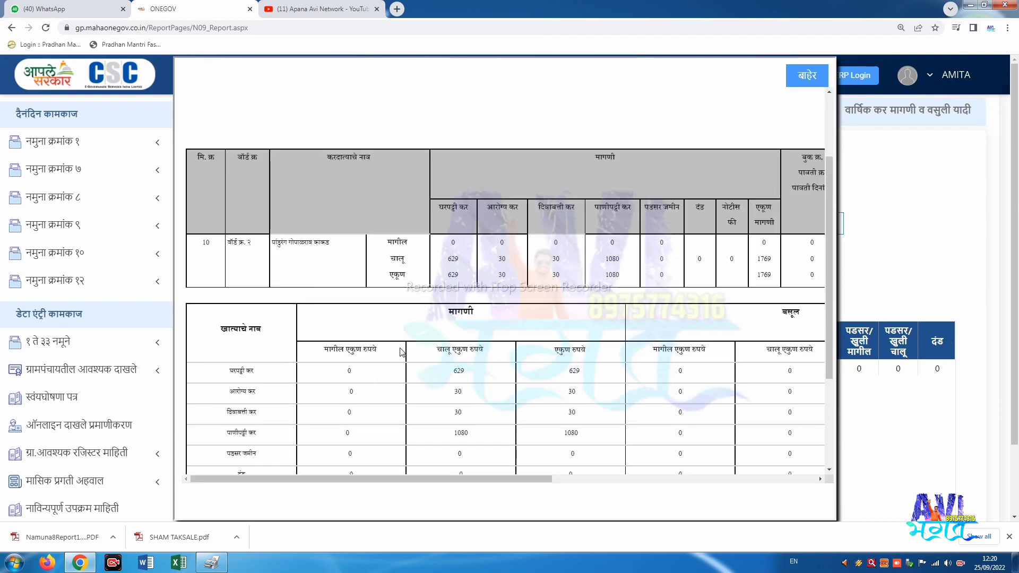
{"action": "scroll", "coordinate": [403, 348], "scroll_direction": "up", "scroll_amount": 1}
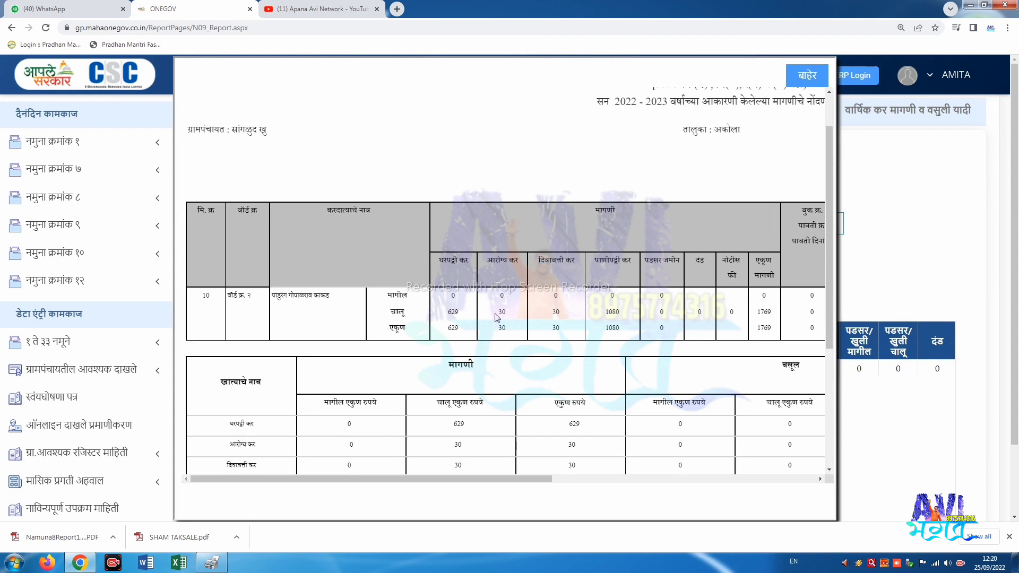
{"action": "left_click_drag", "start_coordinate": [495, 313], "coordinate": [569, 312]}
{"action": "left_click", "coordinate": [607, 318]}
{"action": "left_click_drag", "start_coordinate": [606, 318], "coordinate": [631, 318]}
{"action": "left_click", "coordinate": [633, 318]}
- Examine the वसूल and येणे बाकी sections of the नमुना क्रमांक ९ report and close it
{"action": "left_click_drag", "start_coordinate": [539, 480], "coordinate": [804, 480]}
{"action": "scroll", "coordinate": [748, 385], "scroll_direction": "down", "scroll_amount": 4}
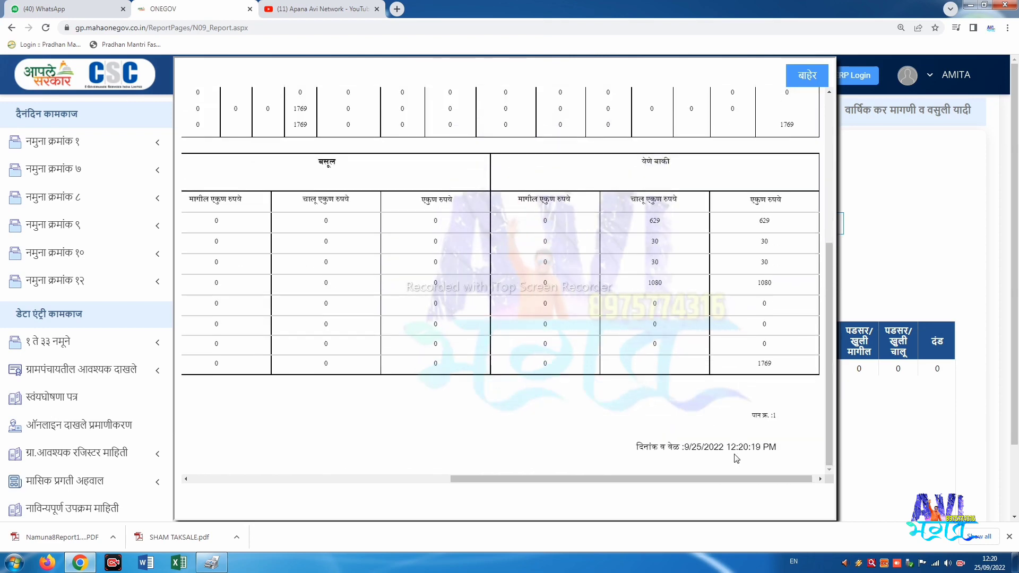
{"action": "left_click_drag", "start_coordinate": [668, 480], "coordinate": [292, 467]}
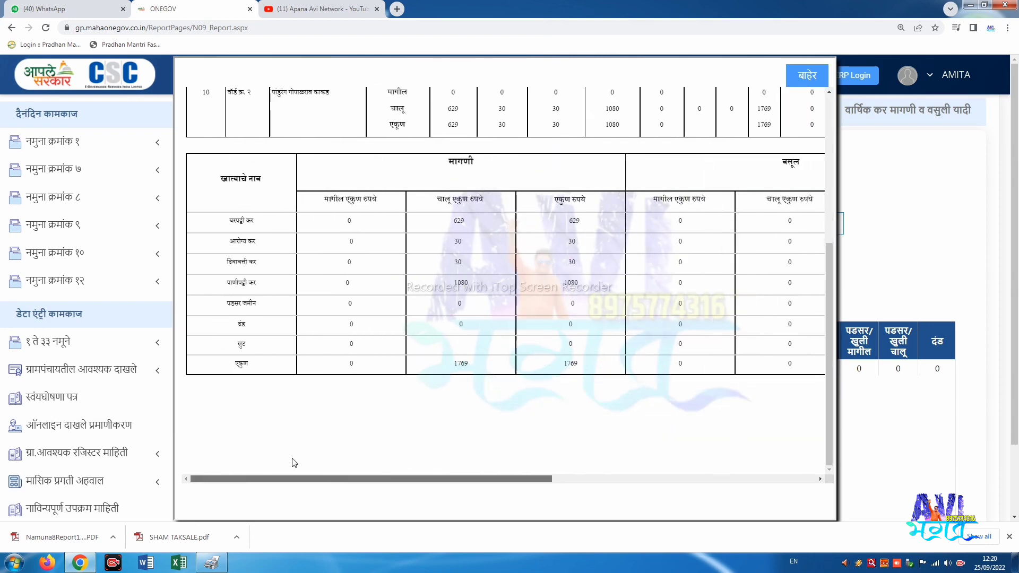
{"action": "scroll", "coordinate": [355, 383], "scroll_direction": "up", "scroll_amount": 5}
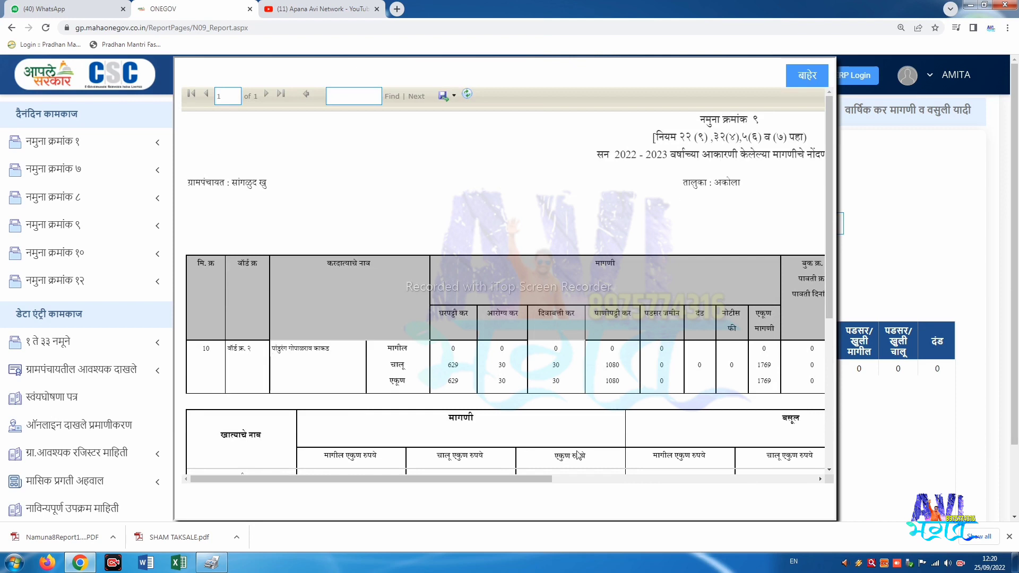
{"action": "left_click_drag", "start_coordinate": [528, 479], "coordinate": [674, 493]}
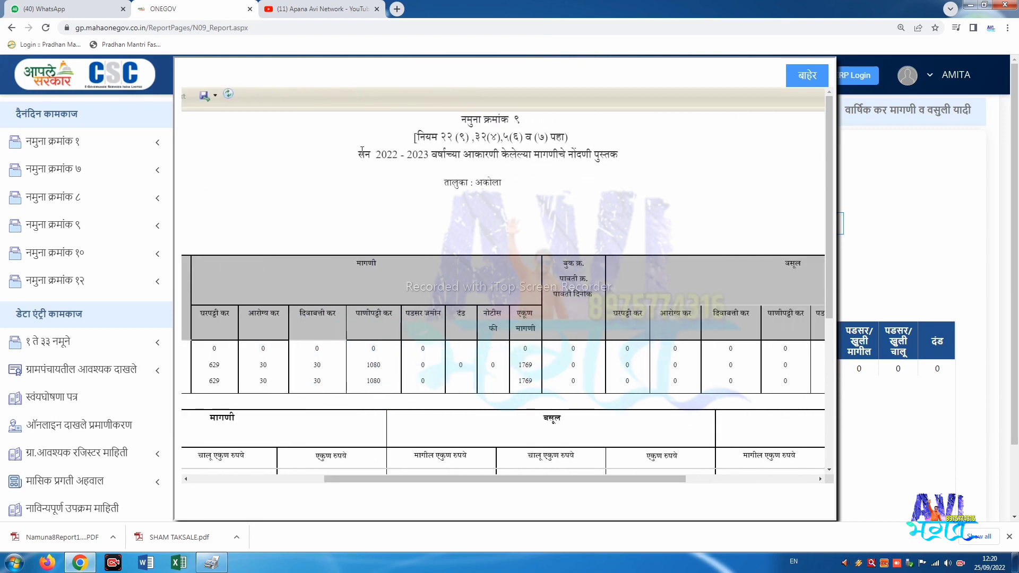
{"action": "left_click", "coordinate": [807, 74]}
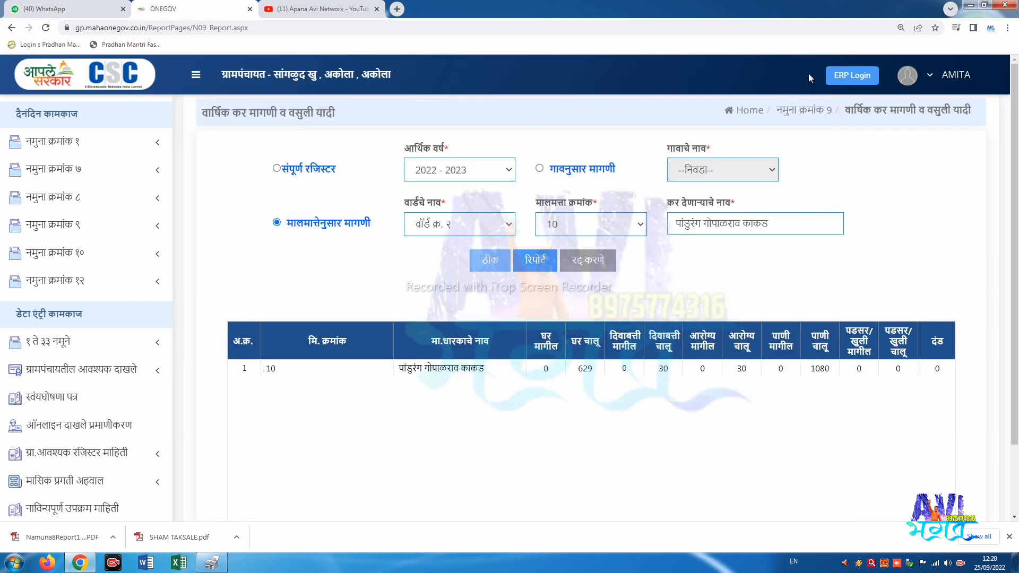
- Open the कर मागणी बिल (नमुना-९ क) page from the अहवाल section of नमुना क्रमांक ९
{"action": "left_click", "coordinate": [80, 225]}
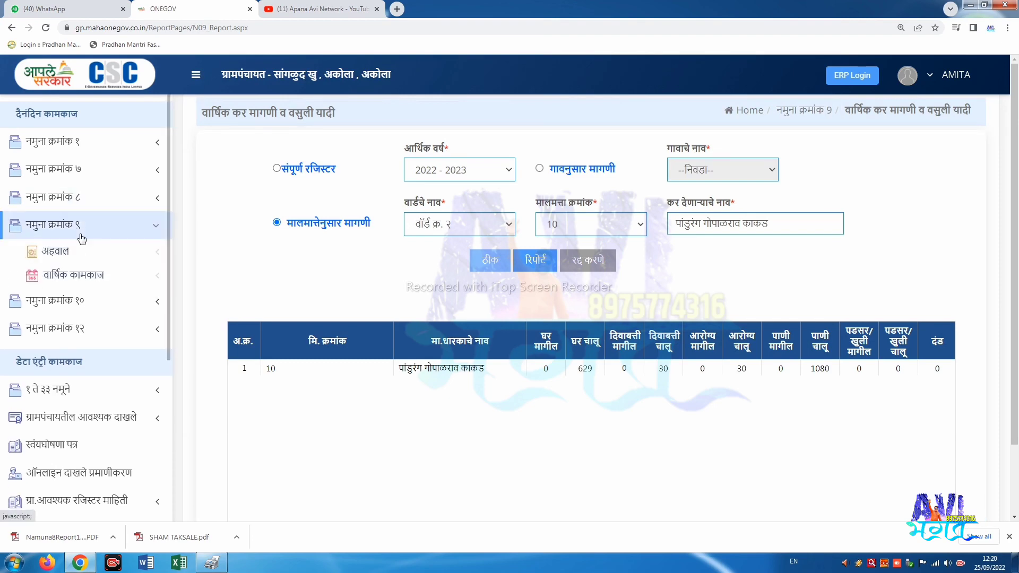
{"action": "left_click", "coordinate": [74, 250]}
{"action": "left_click", "coordinate": [112, 307]}
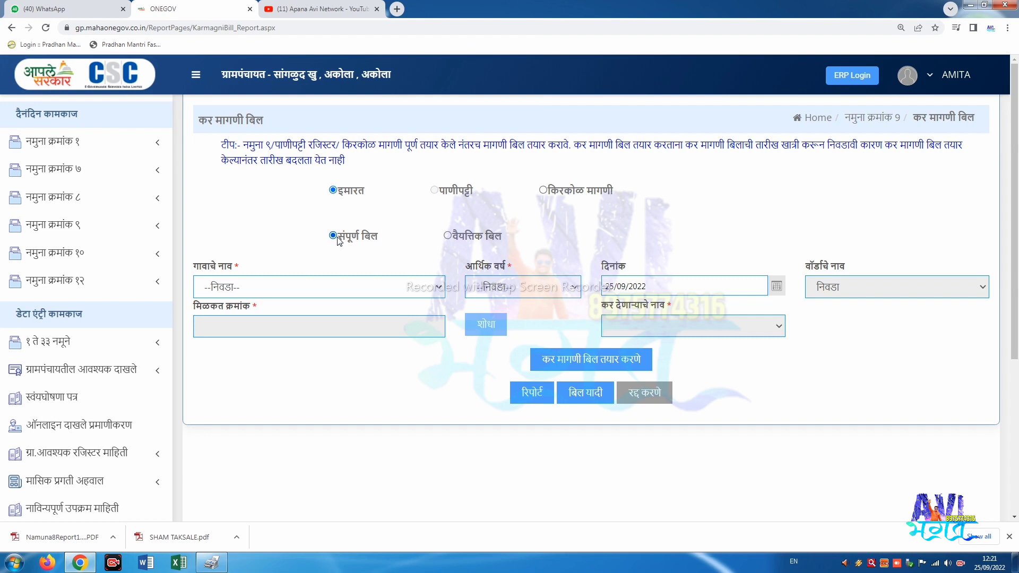
- Choose वैयत्तिक बिल, and set the village to सांगळुद खु and the आर्थिक वर्ष to 2022 - 2023
{"action": "left_click", "coordinate": [448, 236]}
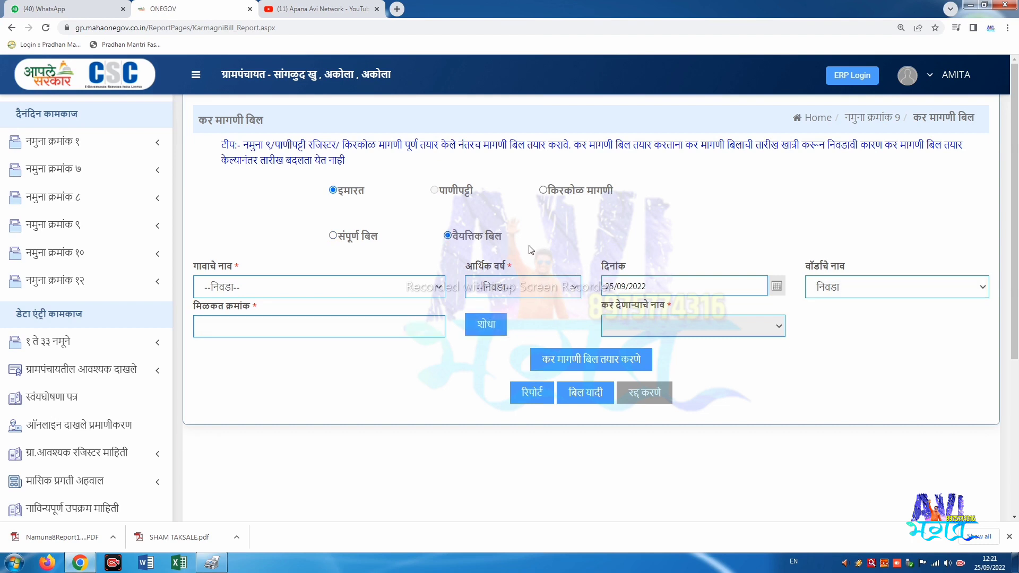
{"action": "left_click", "coordinate": [229, 291]}
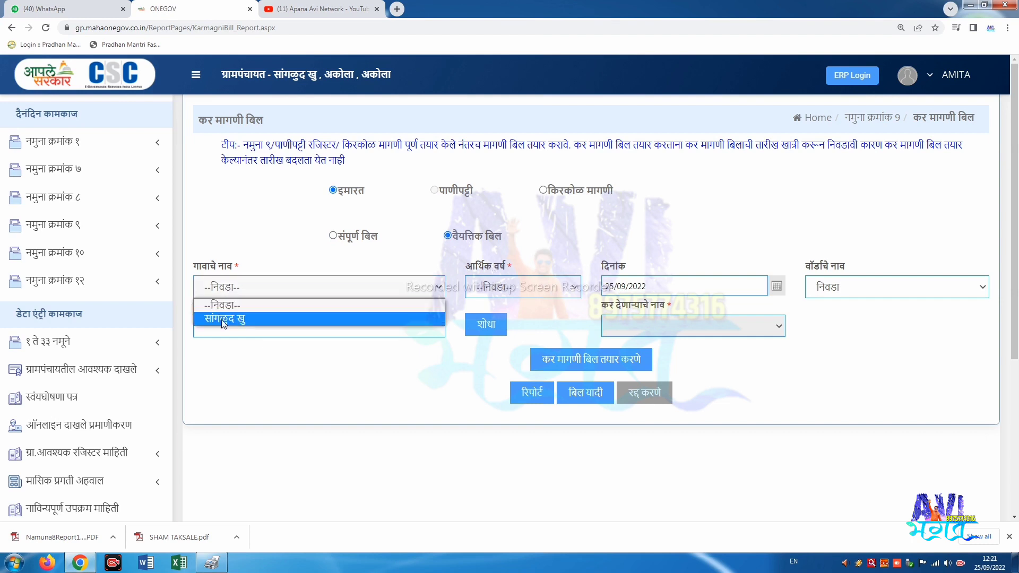
{"action": "left_click", "coordinate": [221, 319]}
{"action": "left_click", "coordinate": [508, 290]}
{"action": "left_click", "coordinate": [505, 319]}
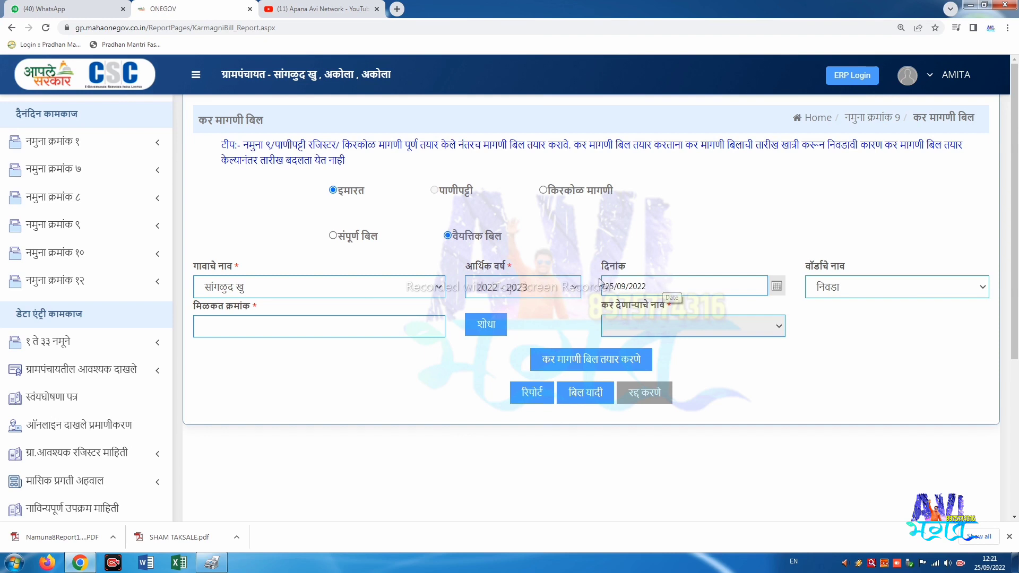
- Read the टीप above the bill form about preparing the demand bill and changing its date
{"action": "left_click_drag", "start_coordinate": [220, 144], "coordinate": [365, 171]}
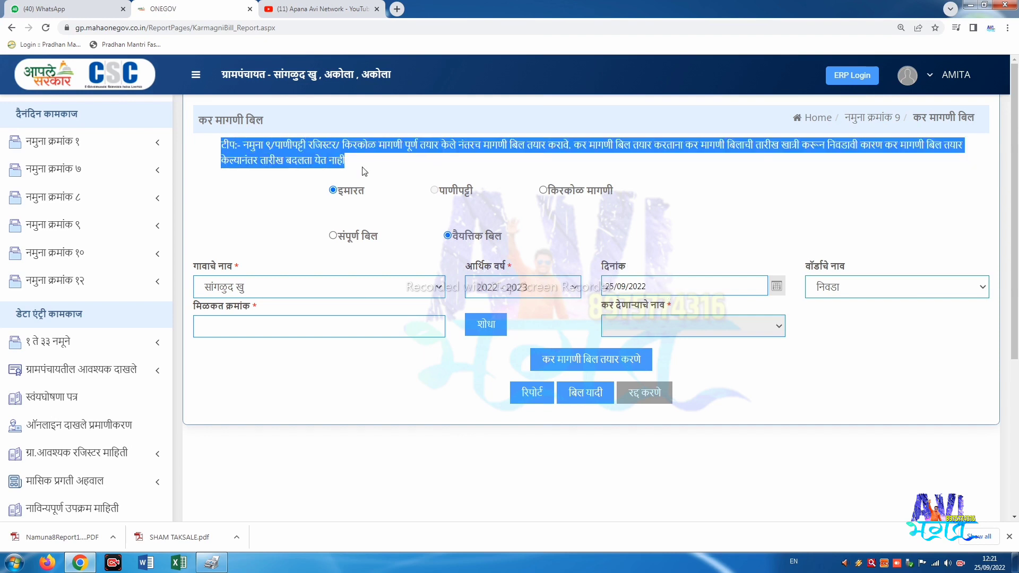
{"action": "left_click", "coordinate": [535, 170]}
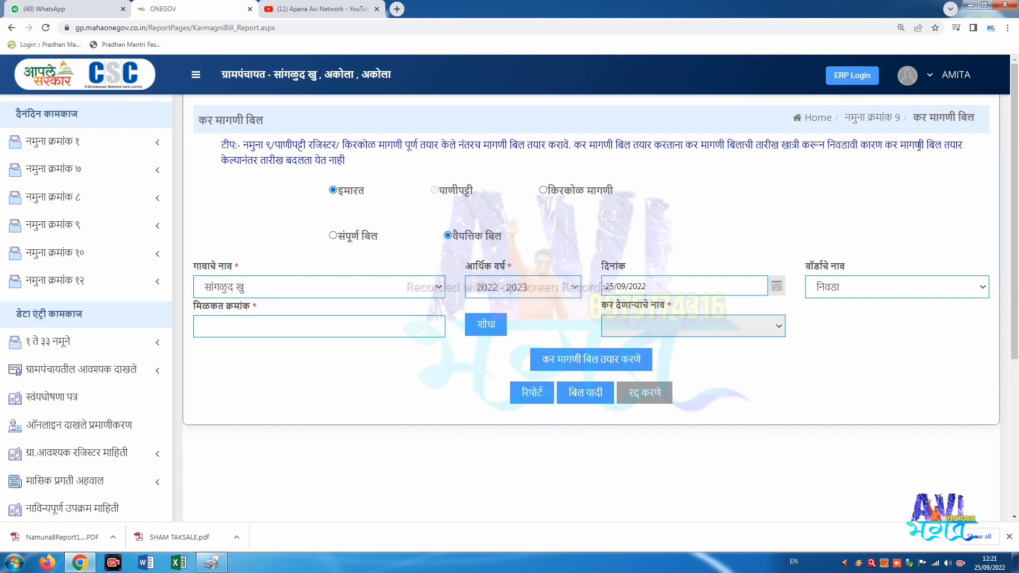
{"action": "left_click_drag", "start_coordinate": [875, 145], "coordinate": [979, 154]}
{"action": "left_click_drag", "start_coordinate": [213, 163], "coordinate": [365, 163]}
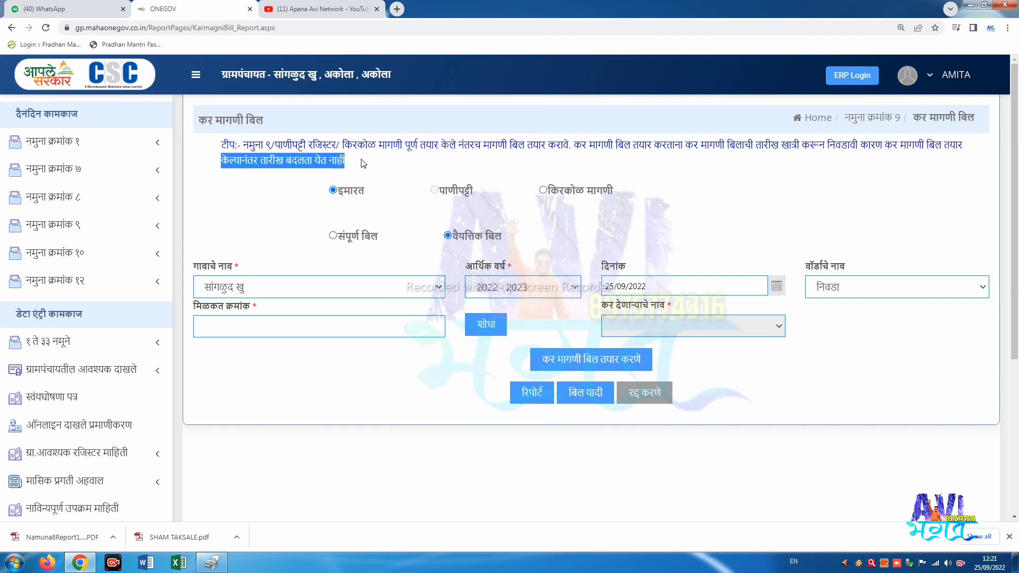
{"action": "left_click", "coordinate": [364, 163]}
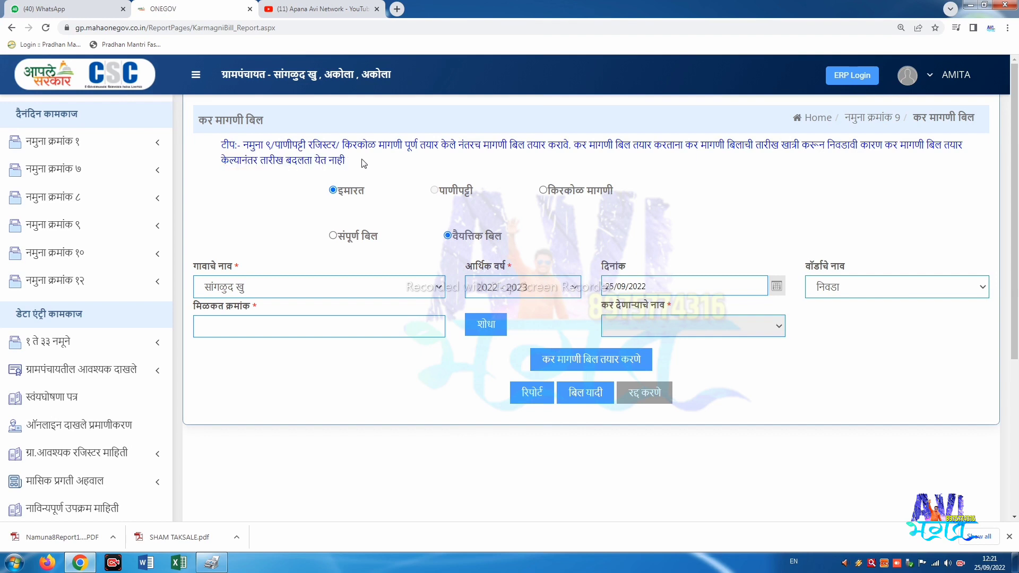
{"action": "left_click_drag", "start_coordinate": [206, 162], "coordinate": [365, 163]}
{"action": "left_click", "coordinate": [365, 163]}
- Try to find property number 10 in वॉर्ड क्र. २ for the individual bill, and close the property list
{"action": "left_click", "coordinate": [851, 286]}
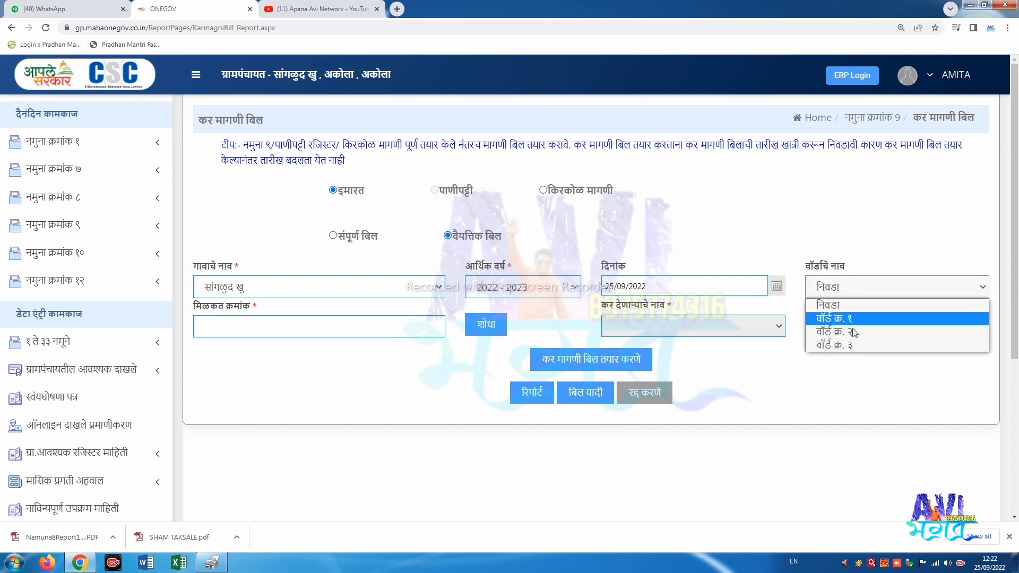
{"action": "left_click", "coordinate": [854, 333]}
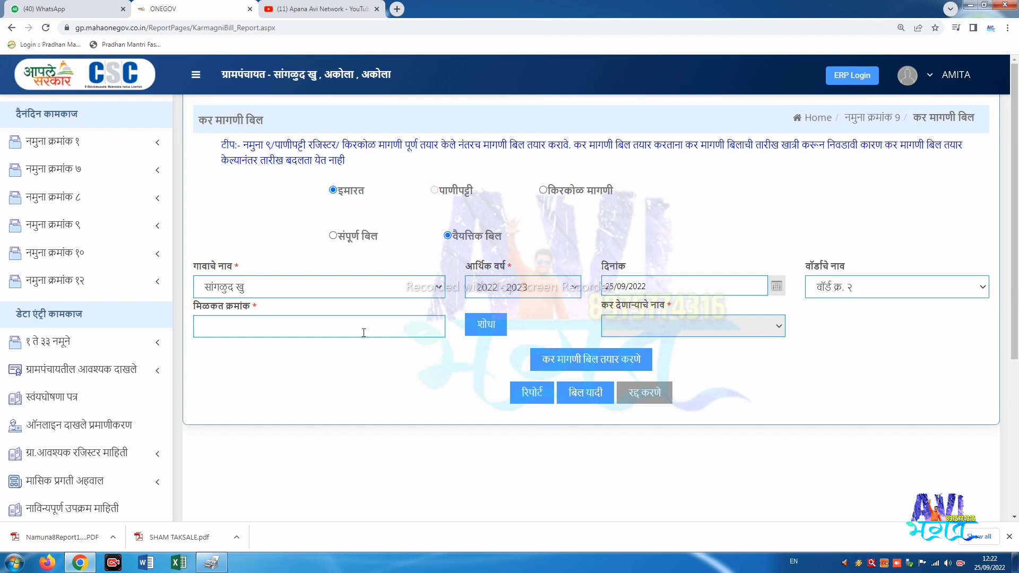
{"action": "left_click", "coordinate": [332, 327]}
{"action": "left_click", "coordinate": [486, 325]}
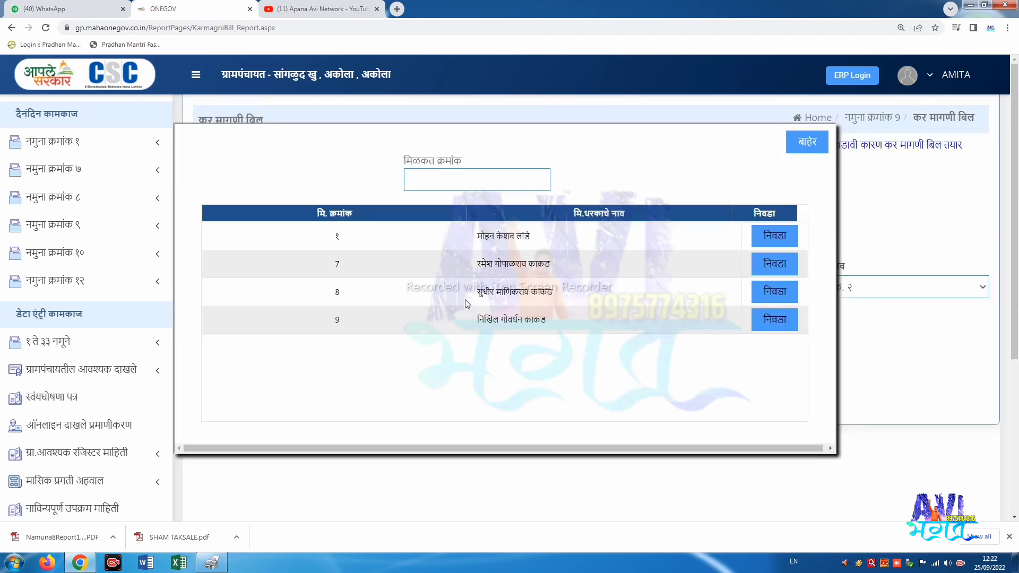
{"action": "left_click", "coordinate": [810, 148]}
- Try the search for property number 10 again with वॉर्ड क्र. १, and close the property list
{"action": "left_click", "coordinate": [877, 287]}
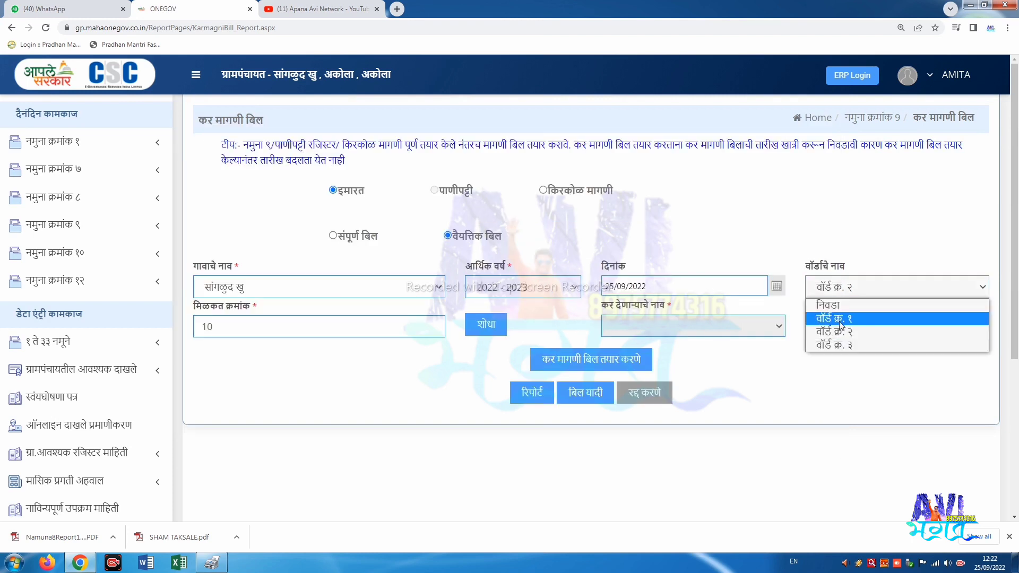
{"action": "left_click", "coordinate": [830, 314]}
{"action": "left_click", "coordinate": [420, 329]}
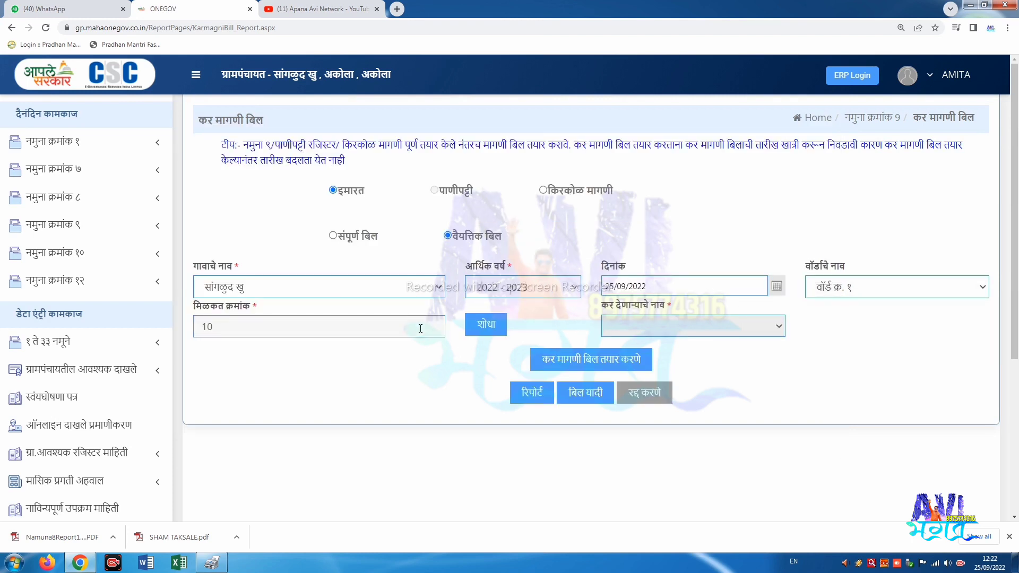
{"action": "key", "text": "Return"}
{"action": "scroll", "coordinate": [429, 334], "scroll_direction": "down", "scroll_amount": 3}
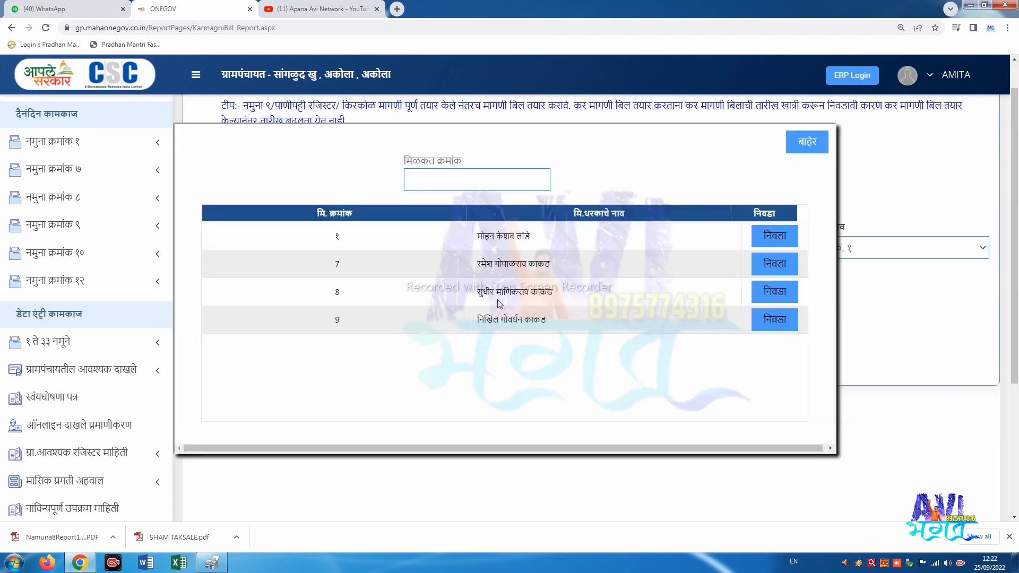
{"action": "left_click", "coordinate": [807, 142]}
{"action": "scroll", "coordinate": [391, 305], "scroll_direction": "up", "scroll_amount": 3}
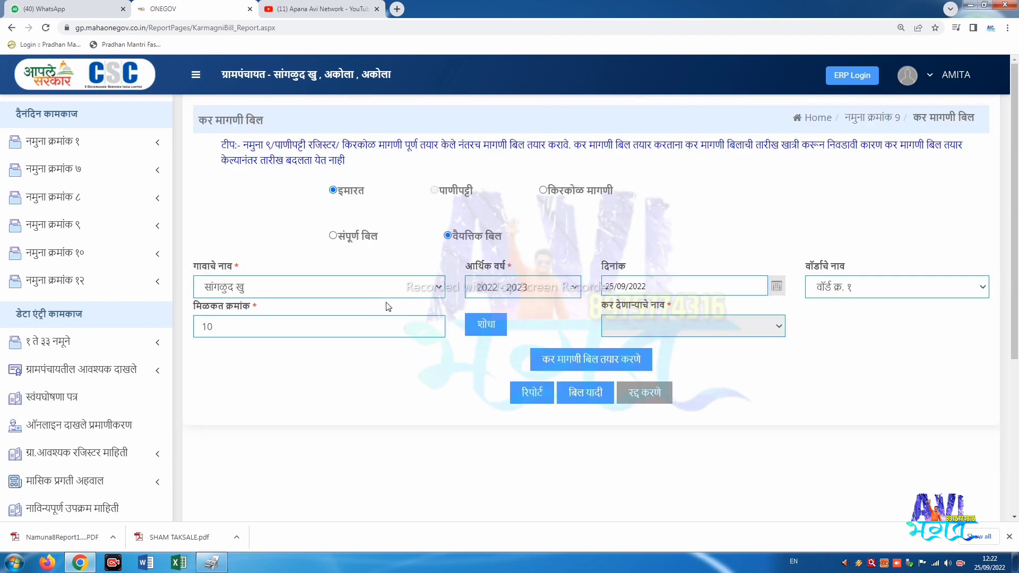
- Prepare the building tax demand bills as संपूर्ण बिल, and request their report and bill list
{"action": "left_click", "coordinate": [333, 236]}
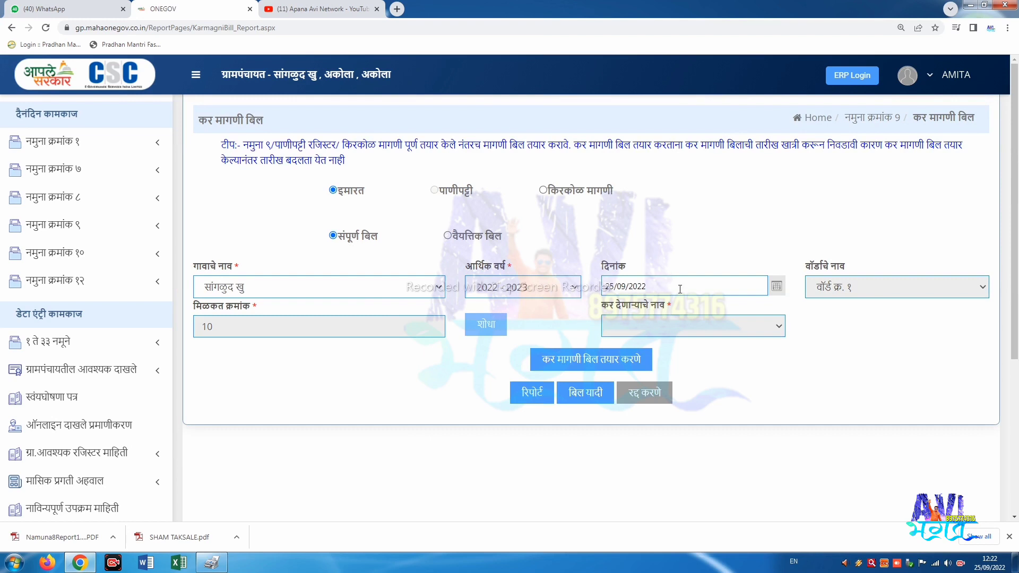
{"action": "left_click", "coordinate": [569, 361]}
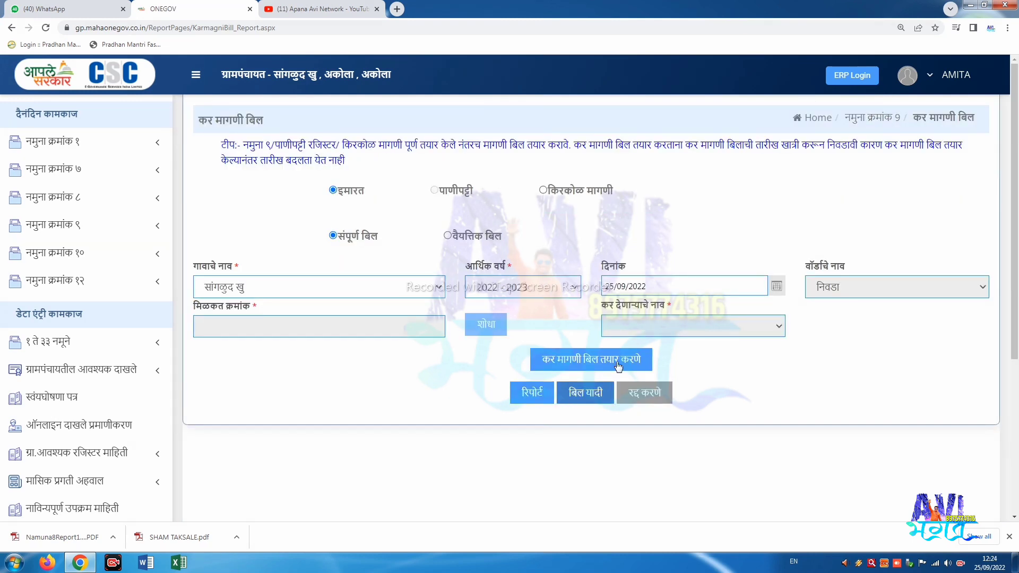
{"action": "left_click", "coordinate": [529, 400]}
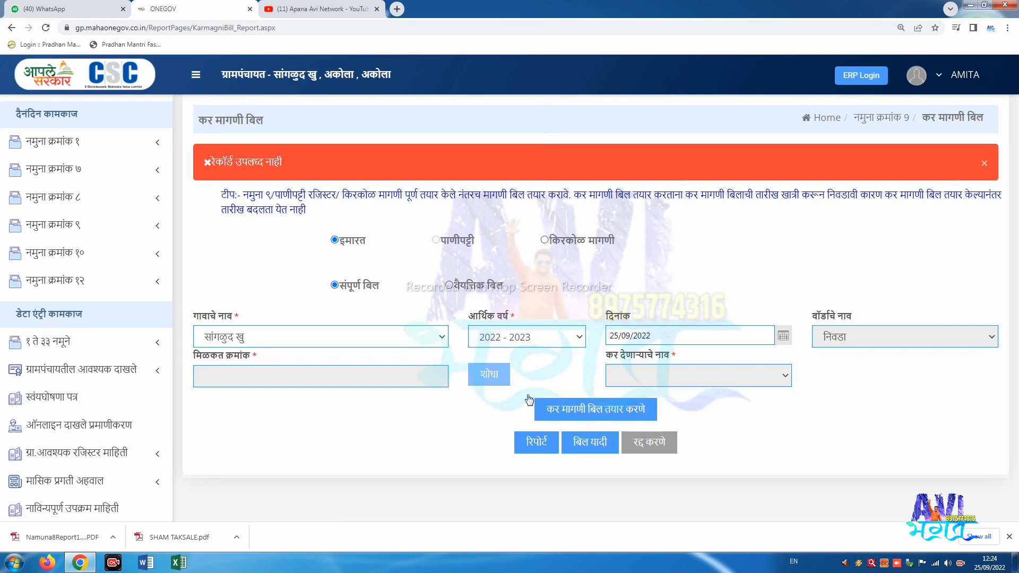
{"action": "left_click", "coordinate": [589, 443]}
- Open the वार्षिक कर मागणी (नमुना-९) page and examine the row of property number 10 in the वार्षिक कर मागणी यादी table
{"action": "left_click", "coordinate": [85, 225]}
{"action": "left_click", "coordinate": [83, 276]}
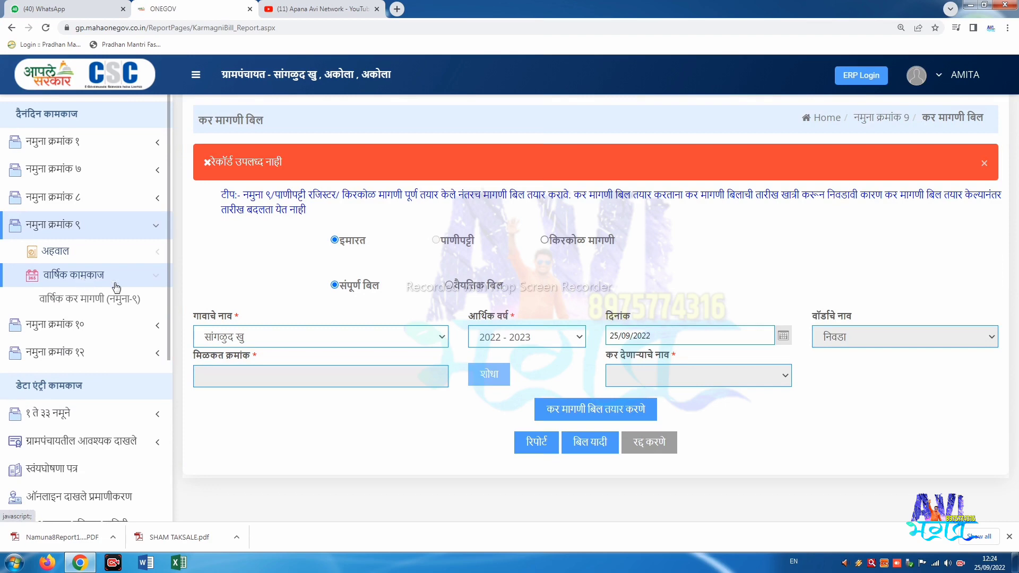
{"action": "left_click", "coordinate": [80, 301]}
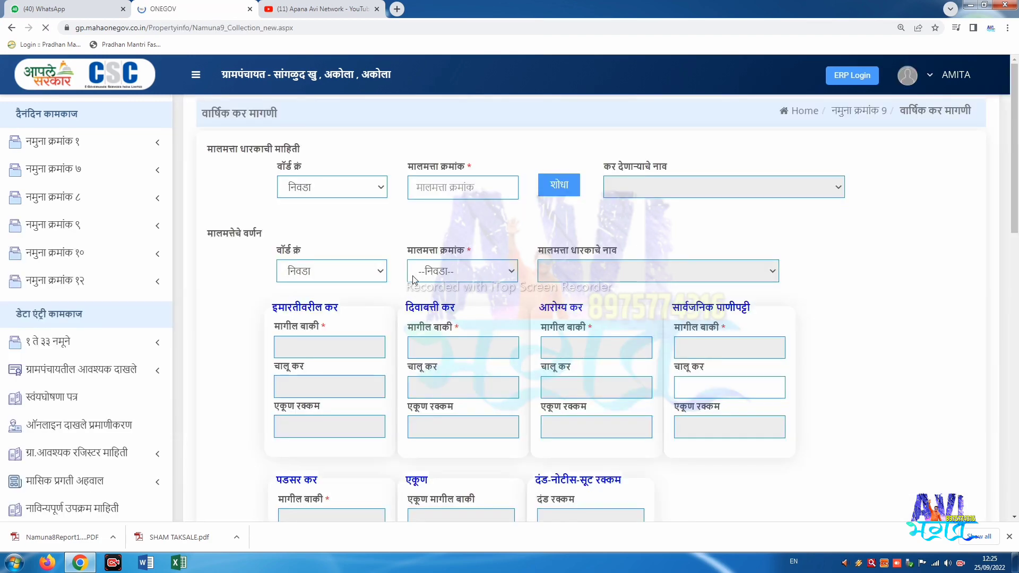
{"action": "scroll", "coordinate": [337, 375], "scroll_direction": "down", "scroll_amount": 10}
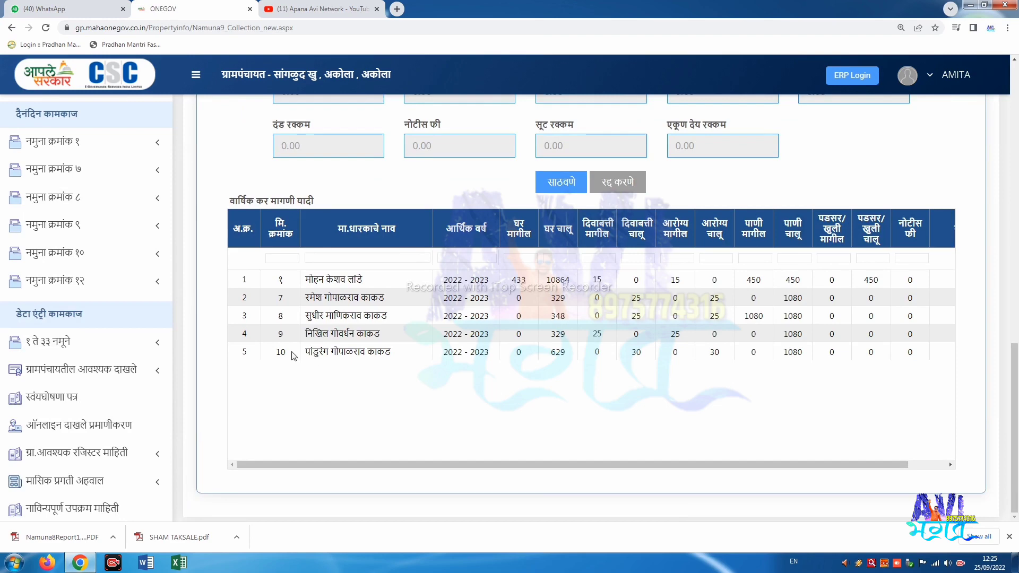
{"action": "left_click_drag", "start_coordinate": [297, 354], "coordinate": [823, 369]}
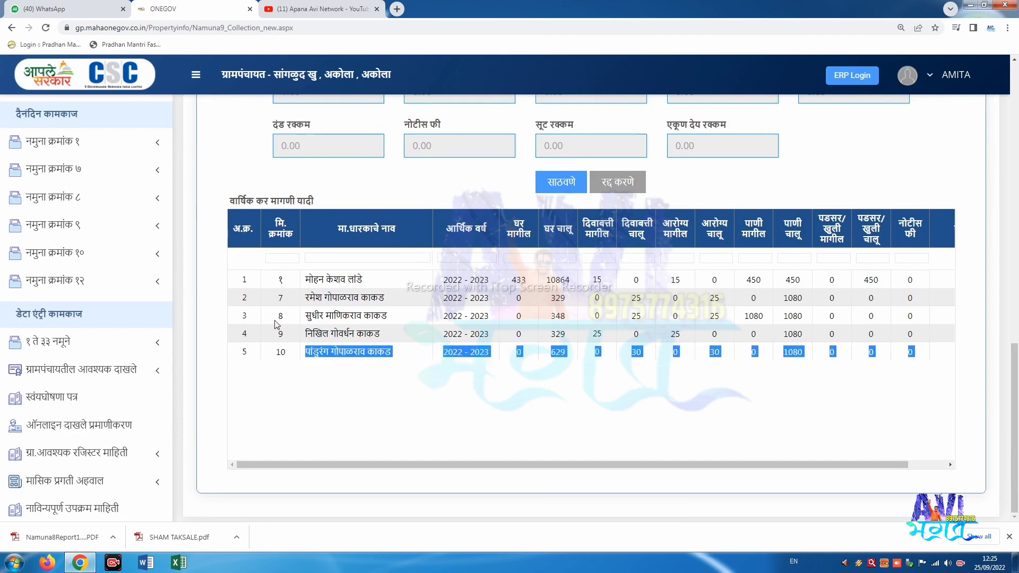
{"action": "left_click_drag", "start_coordinate": [280, 329], "coordinate": [350, 375]}
{"action": "left_click", "coordinate": [351, 375]}
{"action": "scroll", "coordinate": [351, 375], "scroll_direction": "up", "scroll_amount": 2}
{"action": "scroll", "coordinate": [58, 236], "scroll_direction": "up", "scroll_amount": 3}
- Return to the वार्षिक कर मागणी व वसुली यादी page in the अहवाल section of नमुना क्रमांक ९
{"action": "left_click", "coordinate": [59, 236]}
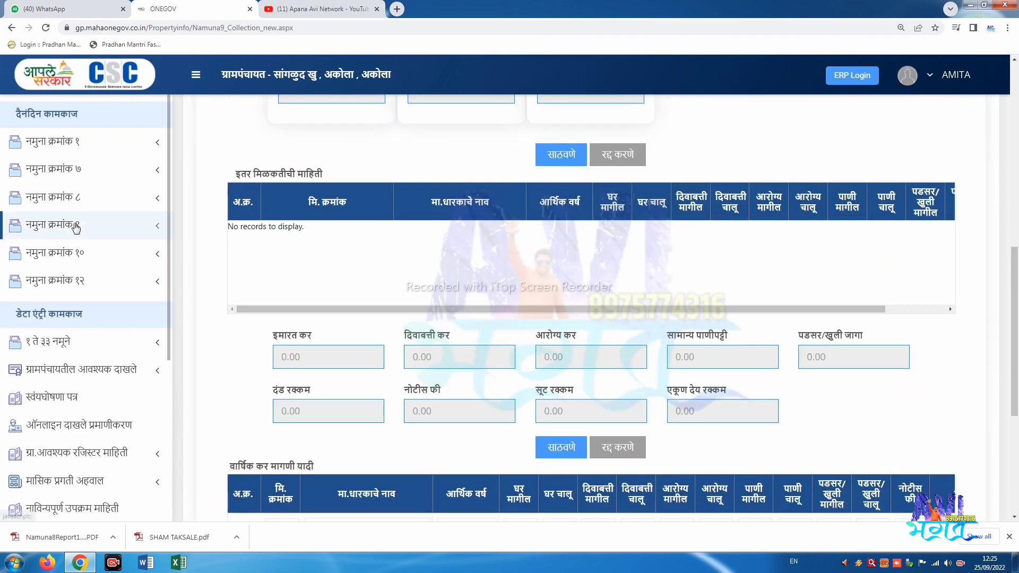
{"action": "left_click", "coordinate": [62, 257]}
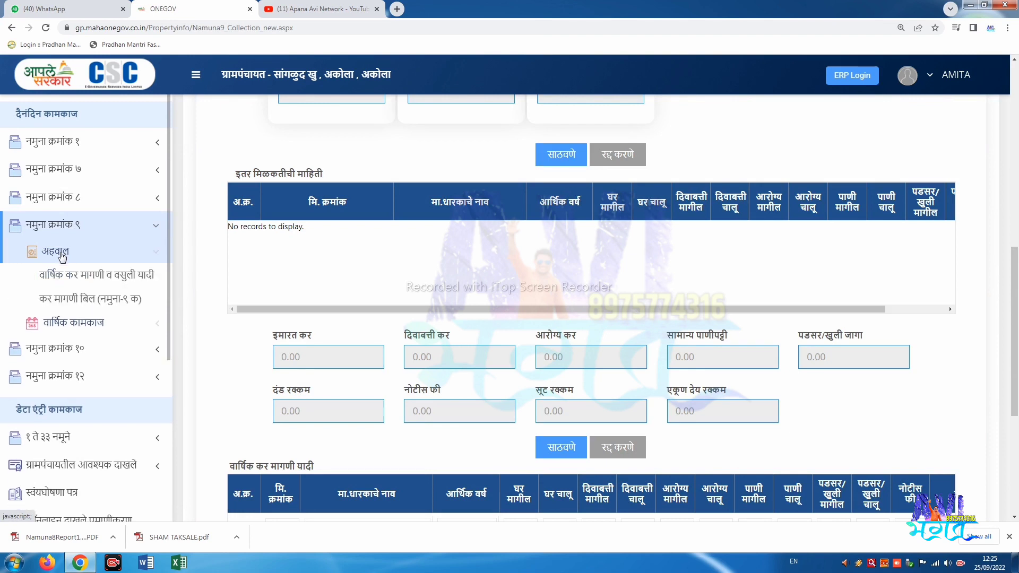
{"action": "left_click", "coordinate": [85, 279]}
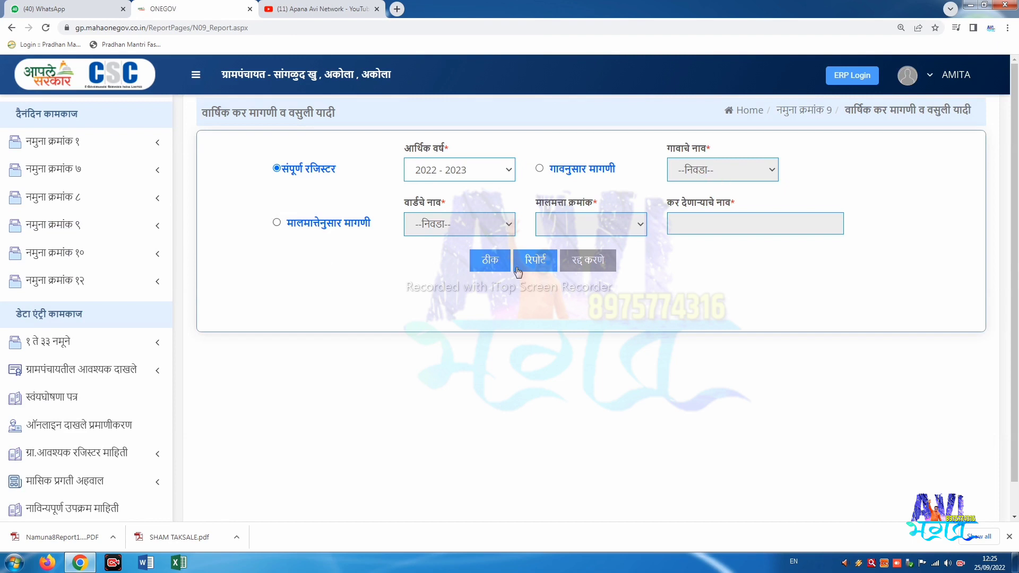
- Check the property rows in the वार्षिक कर मागणी व वसुली यादी table, and open the कर मागणी बिल (नमुना-९ क) page
{"action": "scroll", "coordinate": [348, 399], "scroll_direction": "down", "scroll_amount": 2}
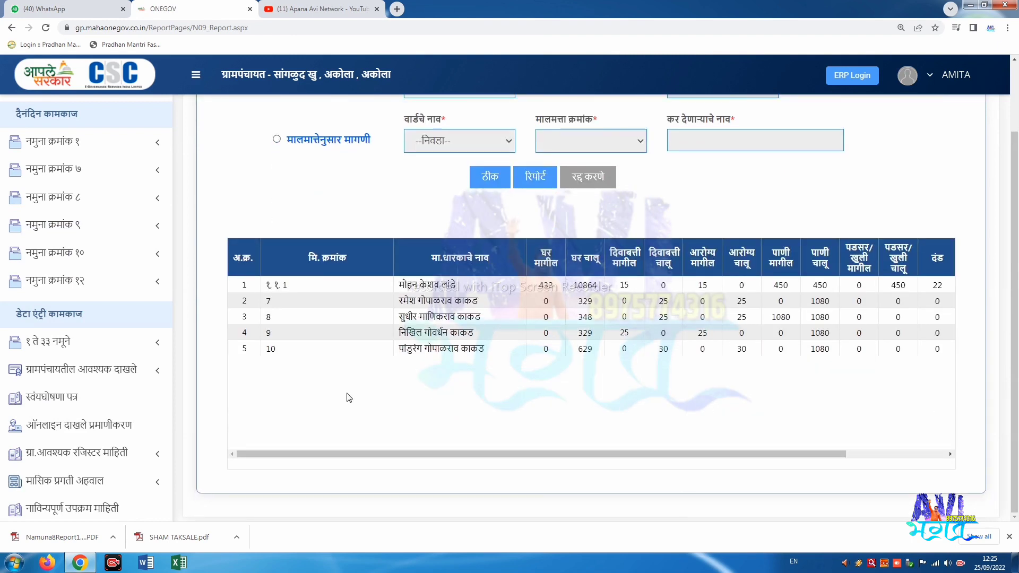
{"action": "left_click_drag", "start_coordinate": [364, 285], "coordinate": [481, 361]}
{"action": "left_click", "coordinate": [481, 361]}
{"action": "left_click", "coordinate": [74, 225]}
{"action": "left_click", "coordinate": [62, 273]}
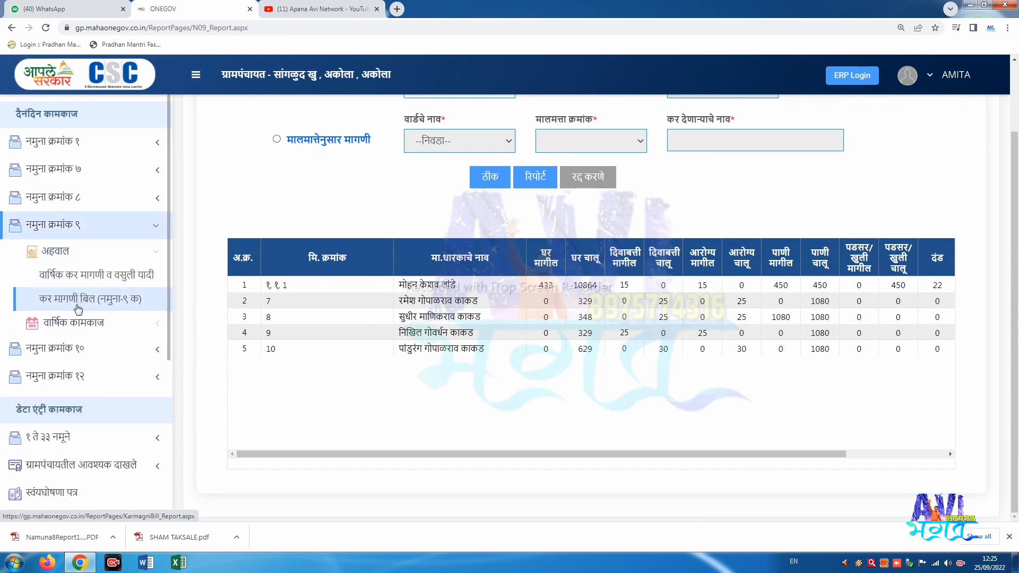
{"action": "left_click", "coordinate": [79, 302]}
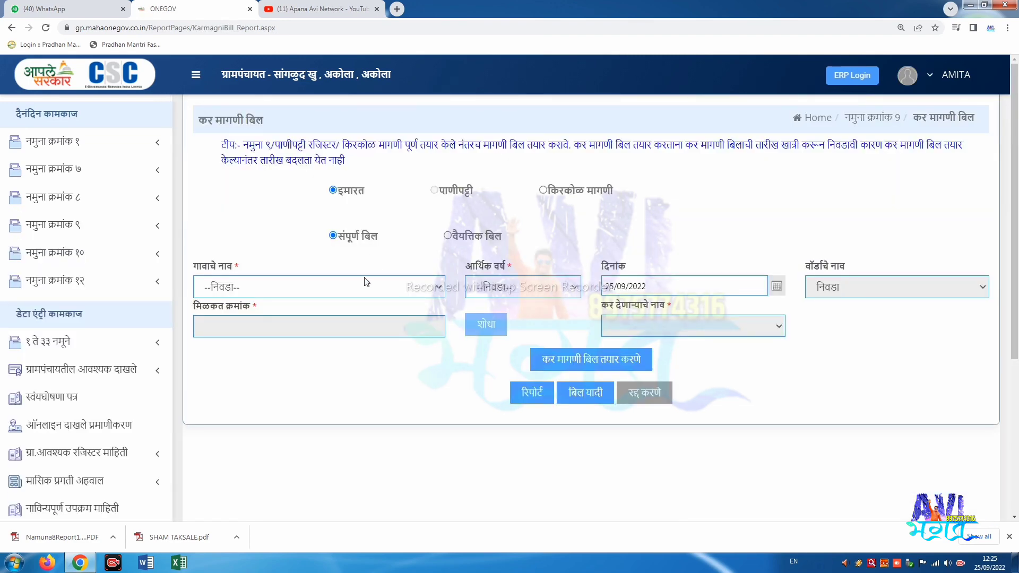
- Prepare the इमारत demand bills as संपूर्ण बिल for village सांगळुद खु and financial year 2022 - 2023, dated 25/09/2022
{"action": "left_click", "coordinate": [244, 291]}
{"action": "left_click", "coordinate": [230, 317]}
{"action": "left_click", "coordinate": [512, 285]}
{"action": "left_click", "coordinate": [500, 319]}
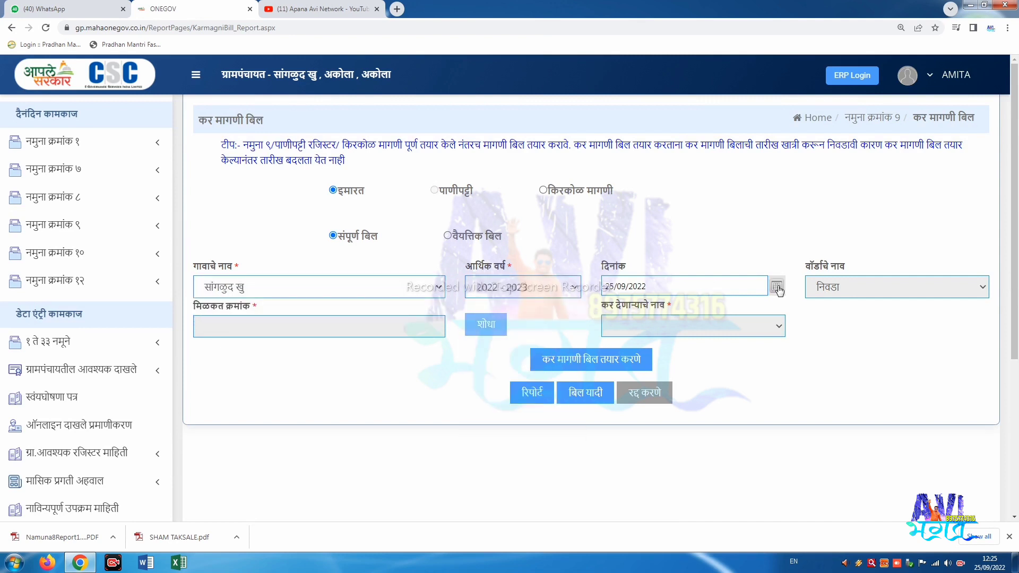
{"action": "left_click", "coordinate": [632, 359]}
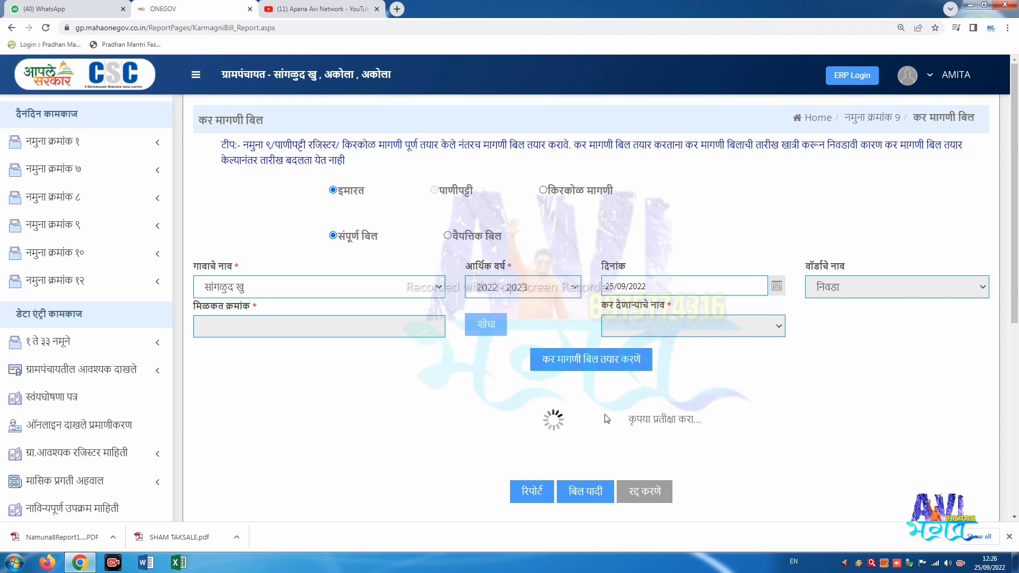
{"action": "left_click_drag", "start_coordinate": [209, 164], "coordinate": [319, 164]}
{"action": "left_click", "coordinate": [319, 164]}
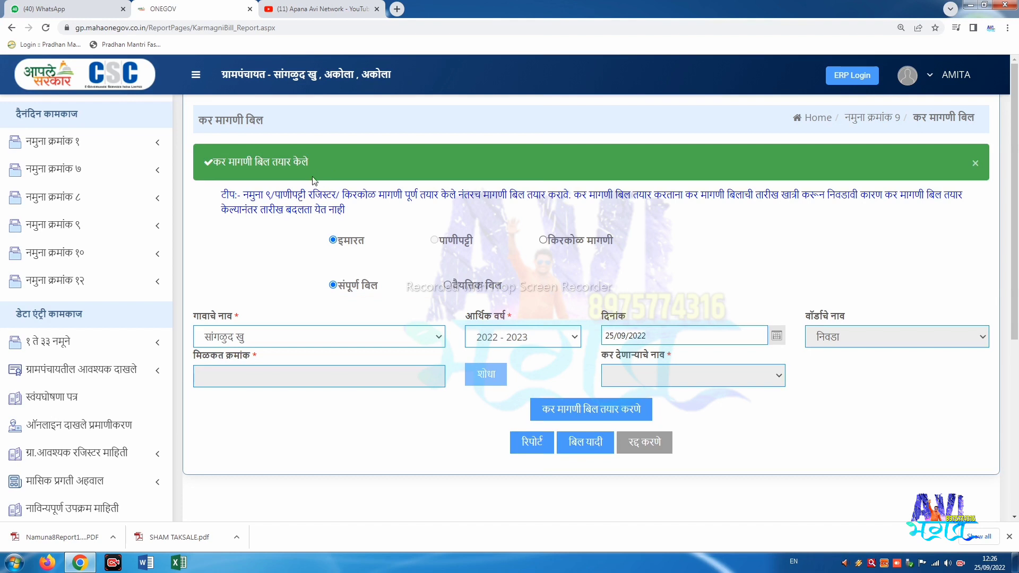
- Generate the report of the prepared demand bills and open the downloaded AllReports (6).PDF
{"action": "left_click", "coordinate": [530, 444]}
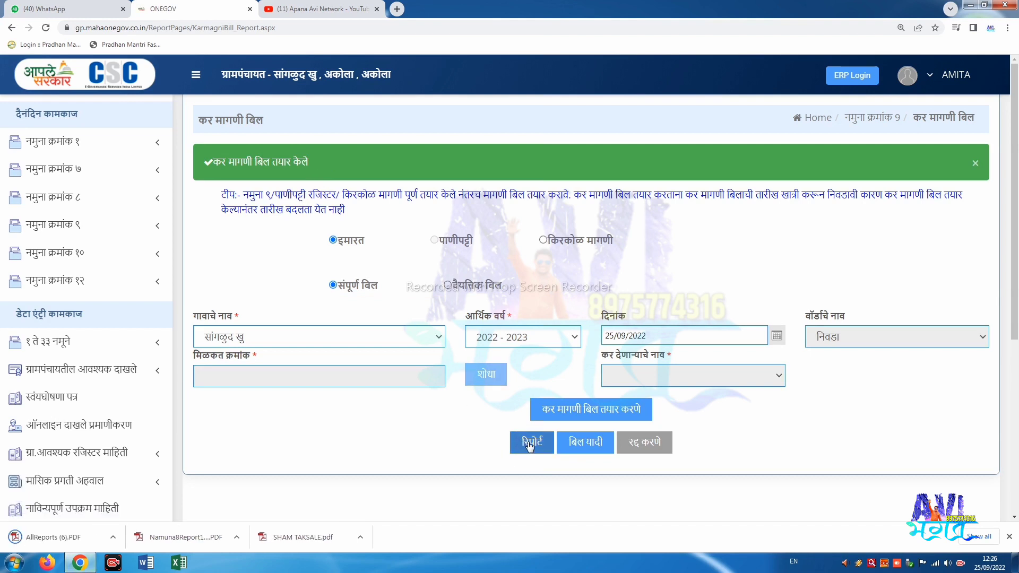
{"action": "left_click", "coordinate": [53, 538]}
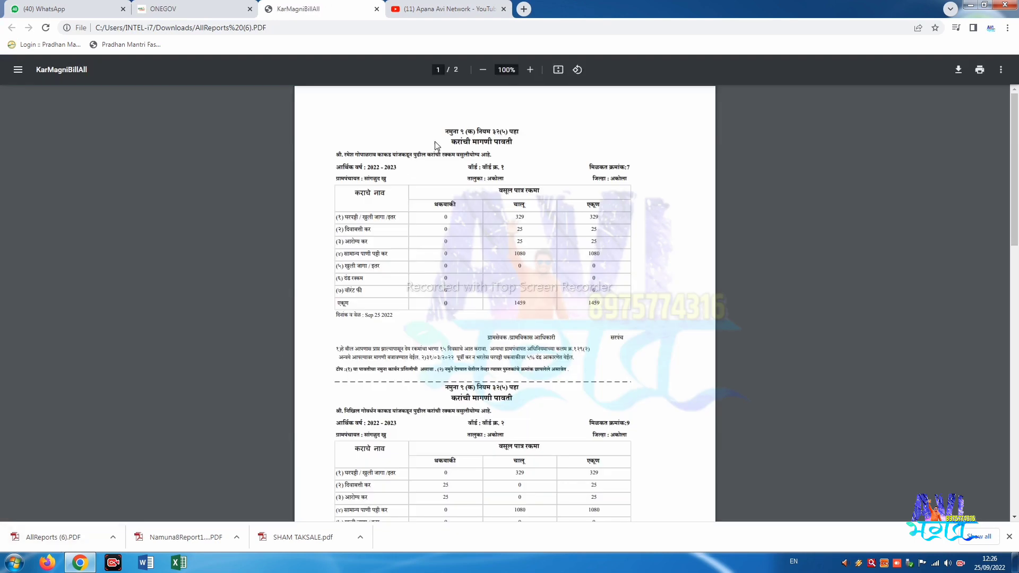
{"action": "key", "text": "ctrl+plus"}
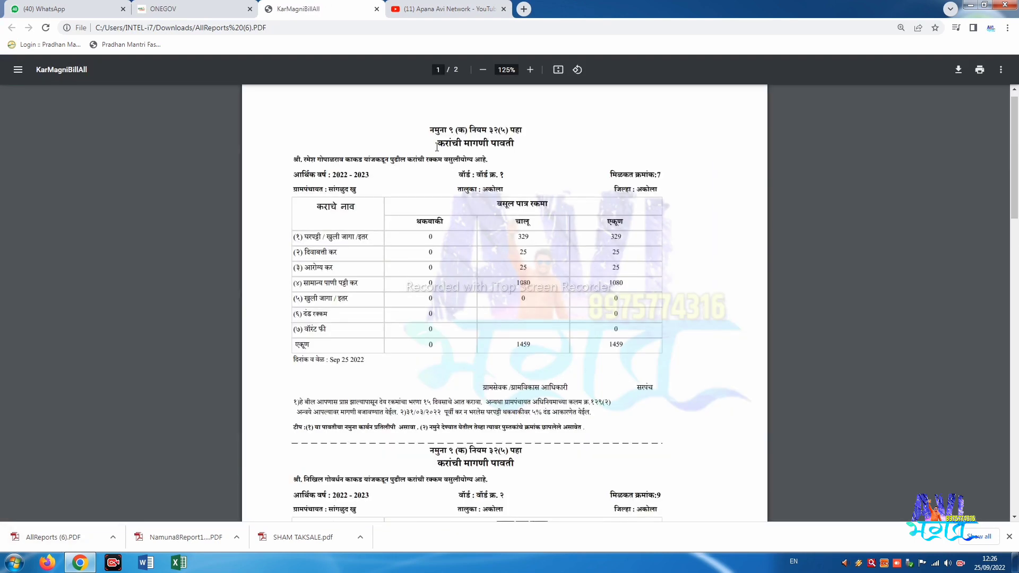
- Examine the करांची मागणी पावती receipts in the PDF, through to the one for मिळकत क्रमांक 10
{"action": "left_click_drag", "start_coordinate": [437, 147], "coordinate": [518, 144]}
{"action": "left_click", "coordinate": [518, 144]}
{"action": "scroll", "coordinate": [676, 180], "scroll_direction": "down", "scroll_amount": 5}
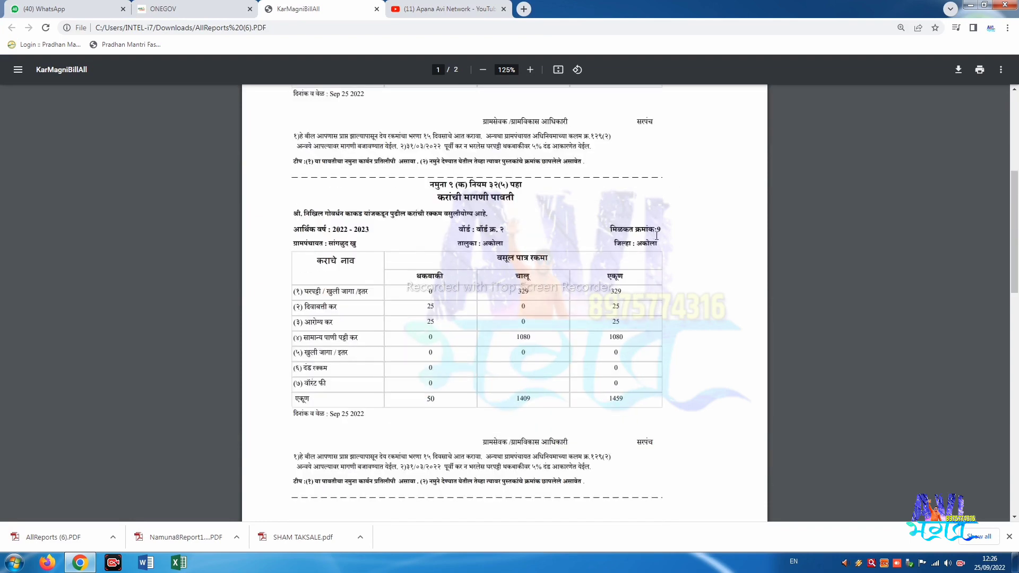
{"action": "scroll", "coordinate": [595, 231], "scroll_direction": "down", "scroll_amount": 4}
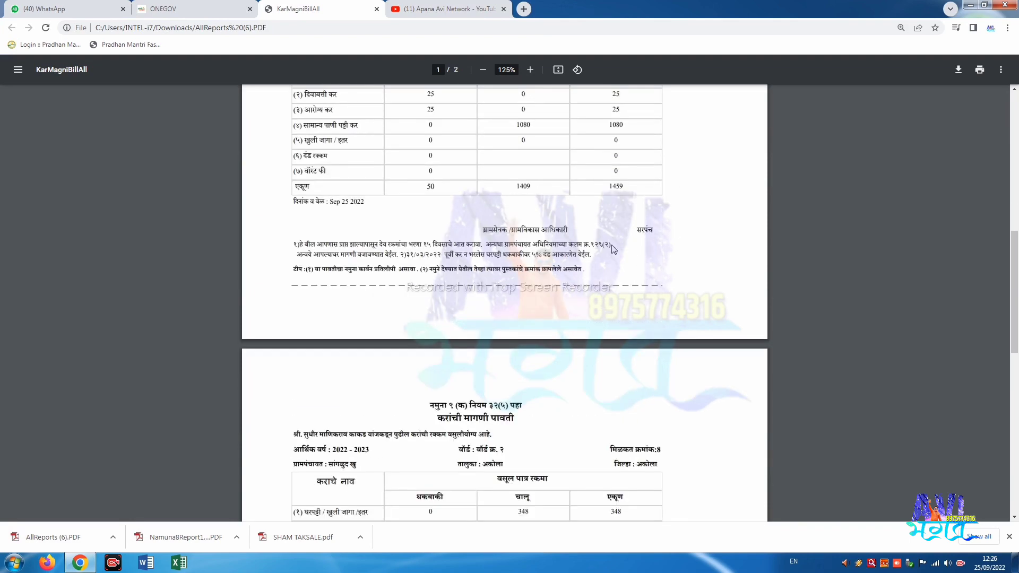
{"action": "scroll", "coordinate": [611, 248], "scroll_direction": "down", "scroll_amount": 5}
{"action": "scroll", "coordinate": [596, 250], "scroll_direction": "down", "scroll_amount": 4}
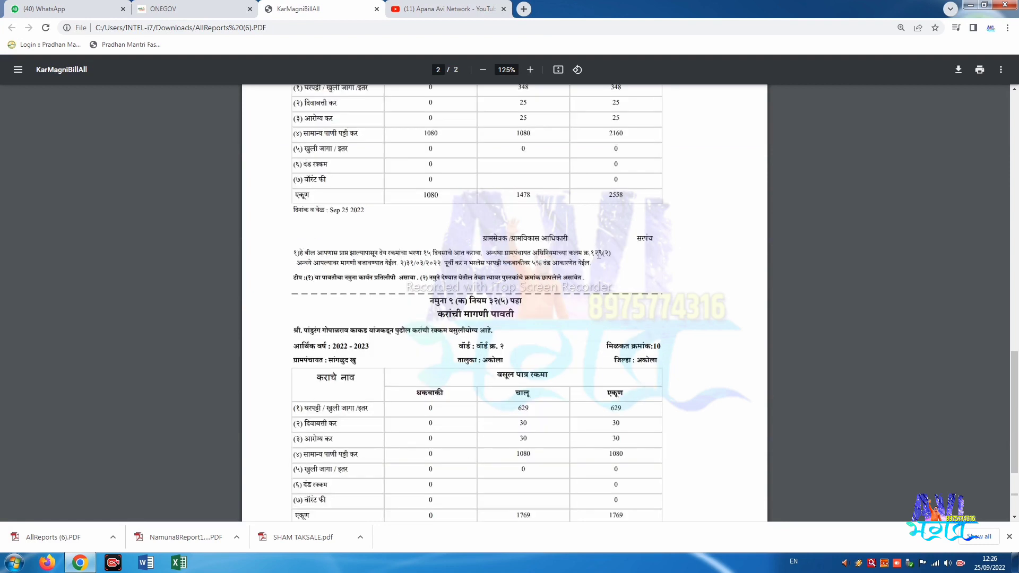
{"action": "scroll", "coordinate": [599, 253], "scroll_direction": "down", "scroll_amount": 3}
{"action": "left_click_drag", "start_coordinate": [668, 195], "coordinate": [594, 200]}
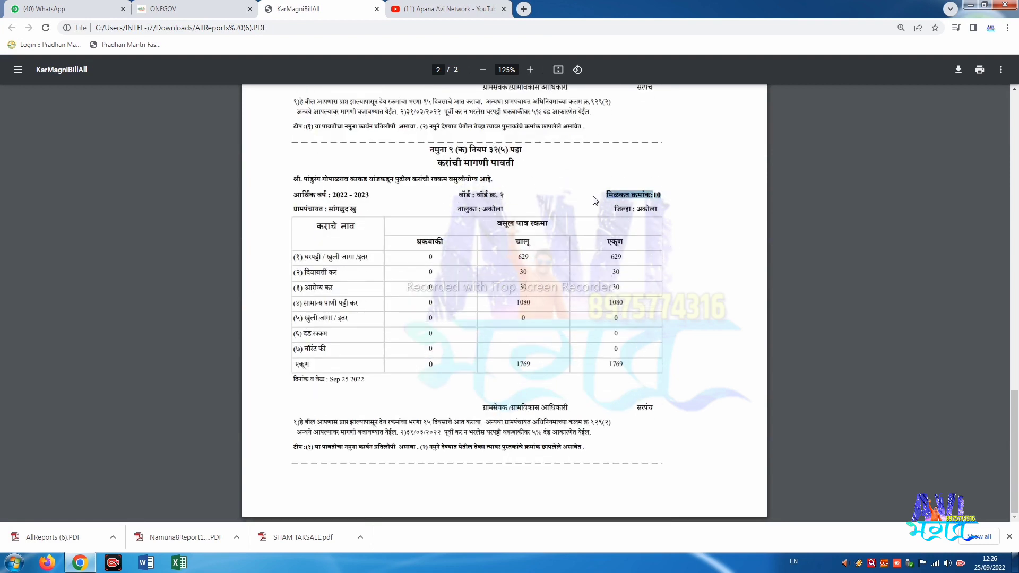
{"action": "left_click", "coordinate": [595, 200]}
- Return to the ONEGOV कर मागणी बिल page, generate the bill list (बिल यादी), and open the downloaded Bill_Yadi.PDF in Adobe Reader
{"action": "left_click", "coordinate": [222, 8]}
{"action": "scroll", "coordinate": [326, 291], "scroll_direction": "down", "scroll_amount": 1}
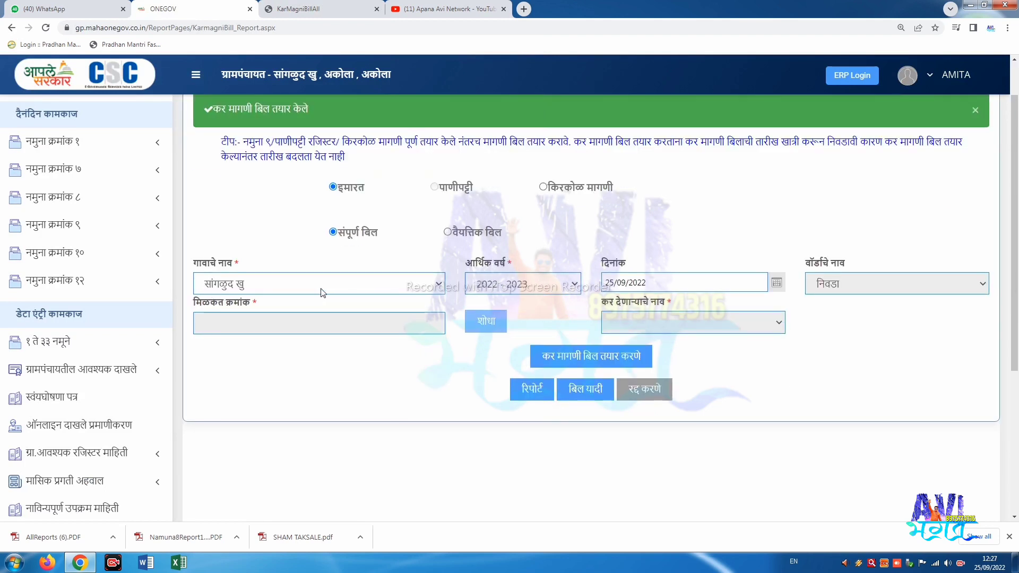
{"action": "left_click", "coordinate": [595, 393]}
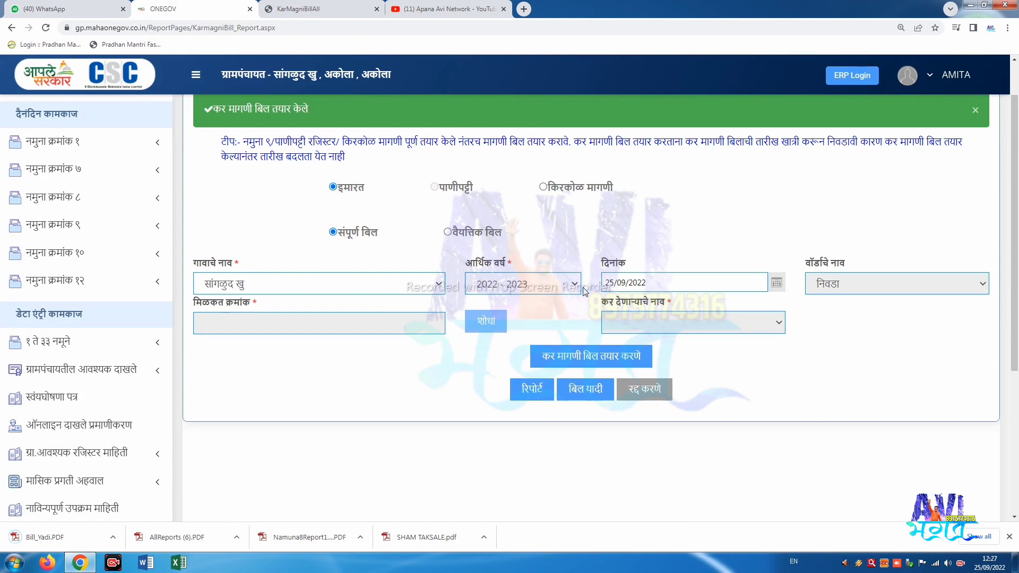
{"action": "left_click", "coordinate": [113, 538]}
{"action": "left_click", "coordinate": [77, 523]}
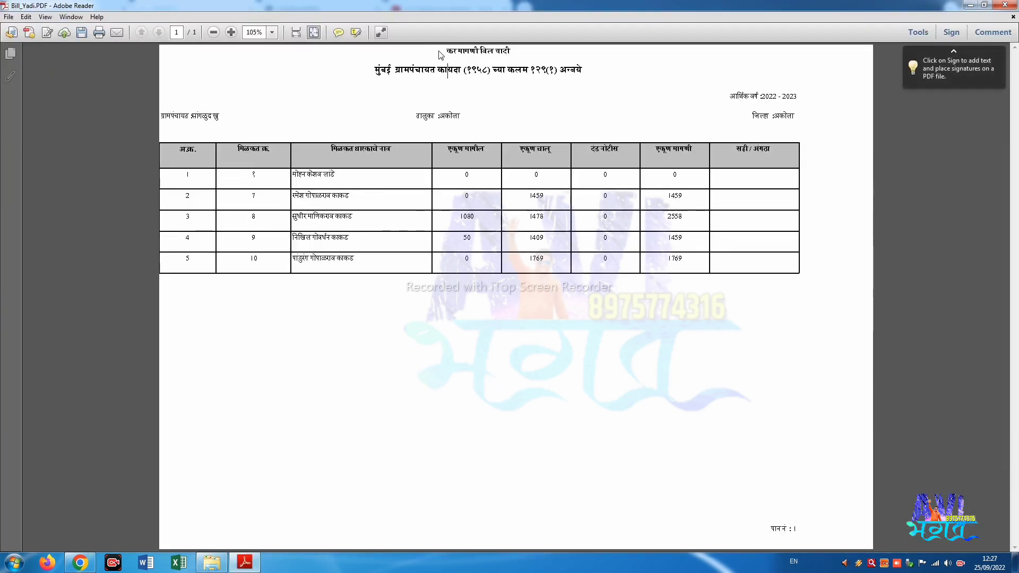
- Examine the heading and property rows of the demand bill list in Bill_Yadi.PDF, and switch back to Chrome
{"action": "left_click_drag", "start_coordinate": [439, 53], "coordinate": [582, 103]}
{"action": "left_click", "coordinate": [518, 212]}
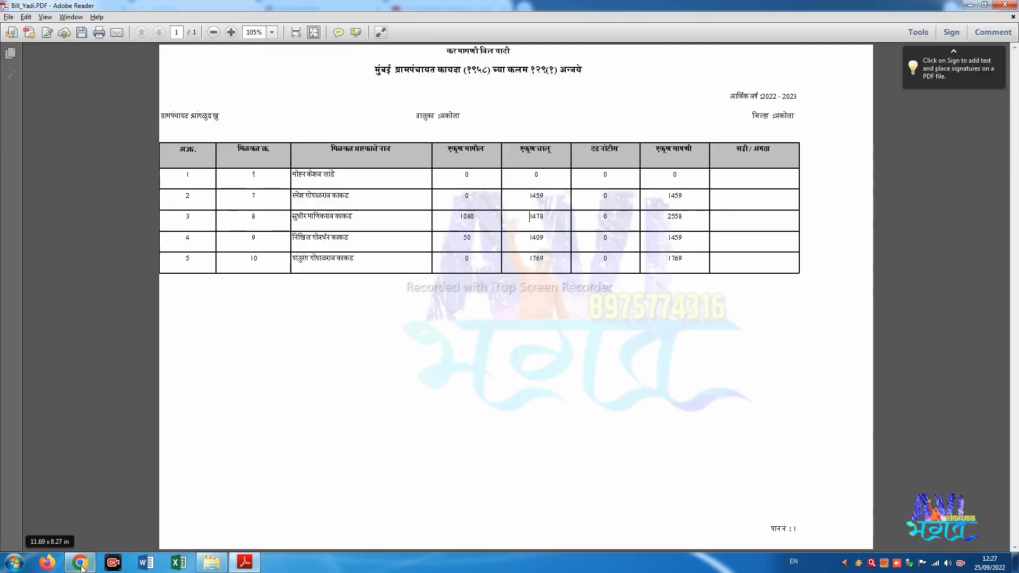
{"action": "left_click", "coordinate": [80, 563]}
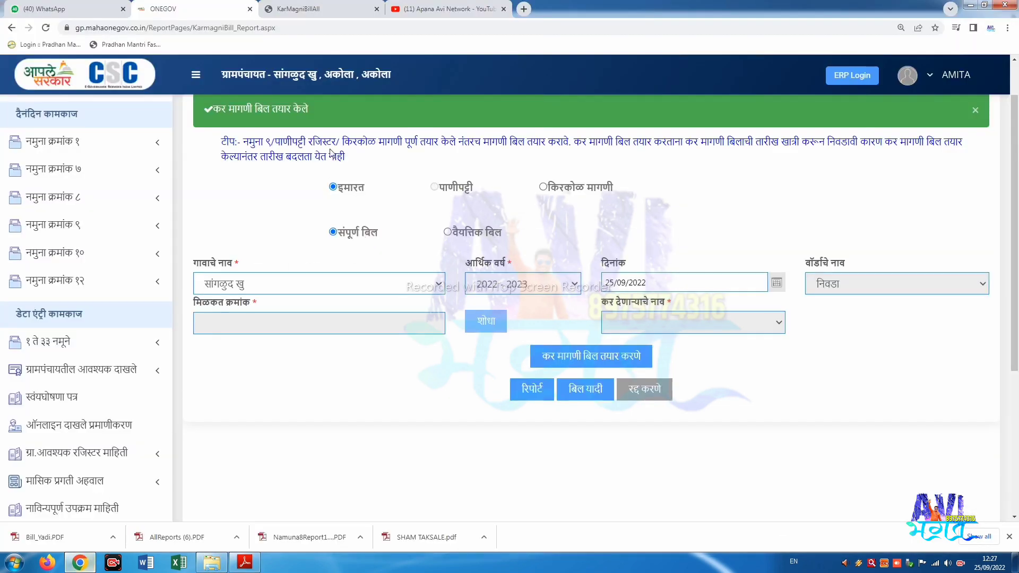